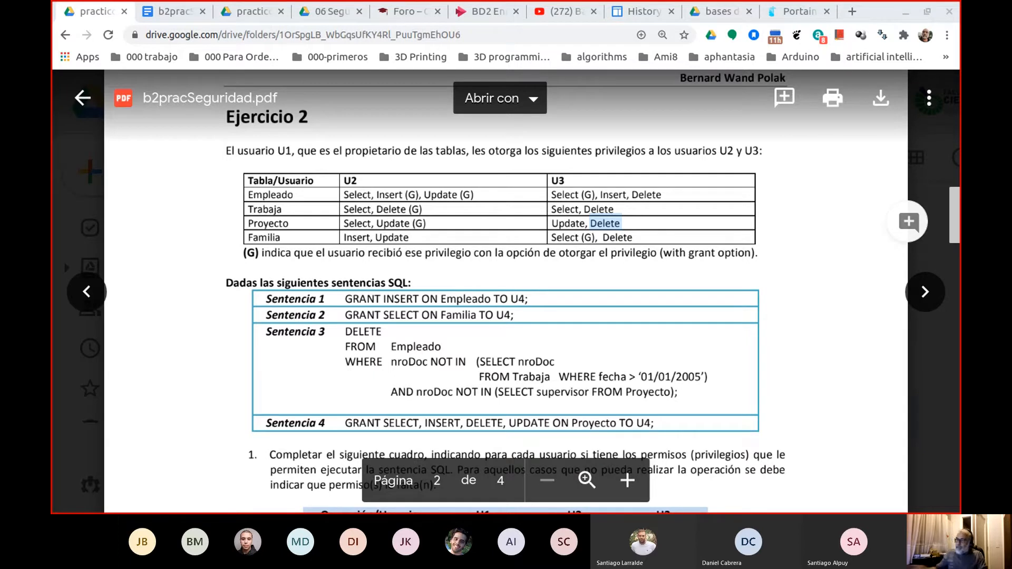
Consult Sentencia 4 in the exercise PDF and enter OK for U1 in the Sentencia 4 row of the Ejercicio 2 table.
click(174, 13)
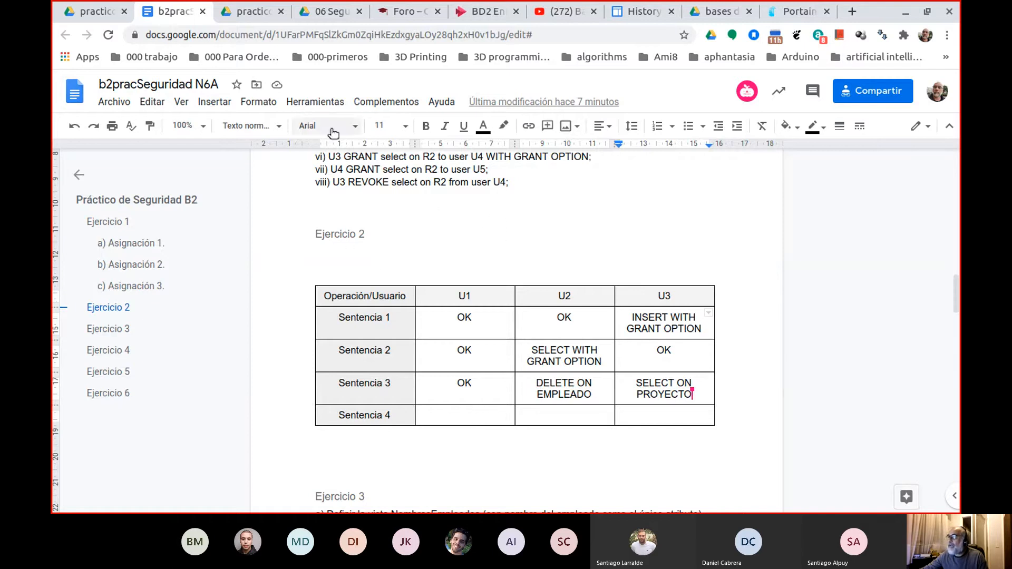
click(94, 11)
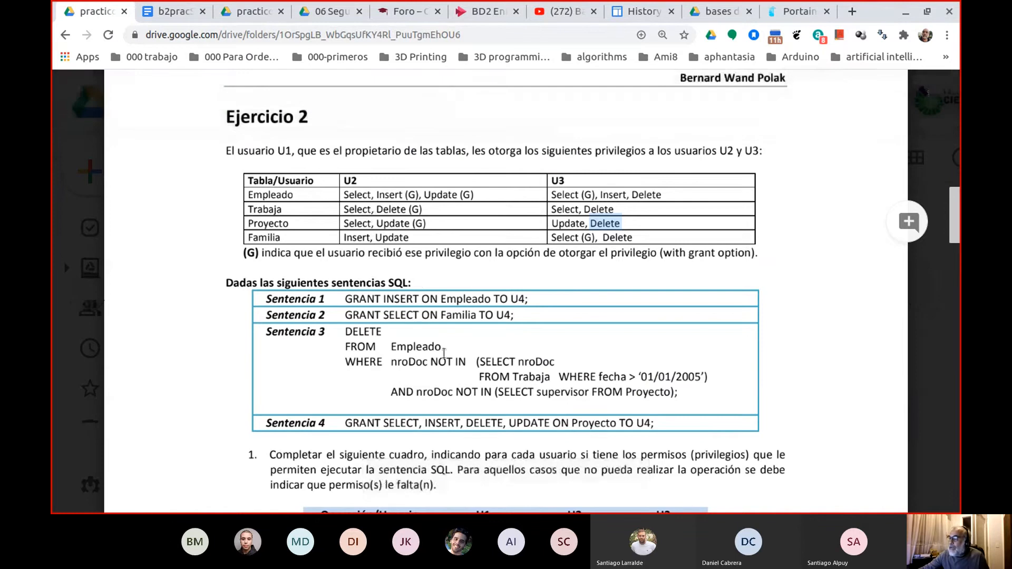
key(ctrl+Tab)
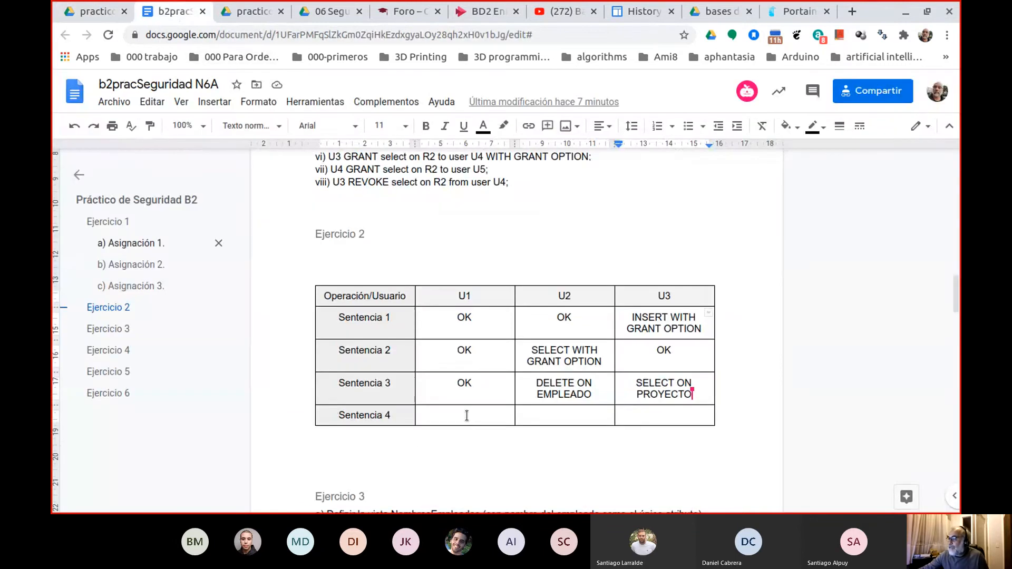
click(465, 416)
text(OK)
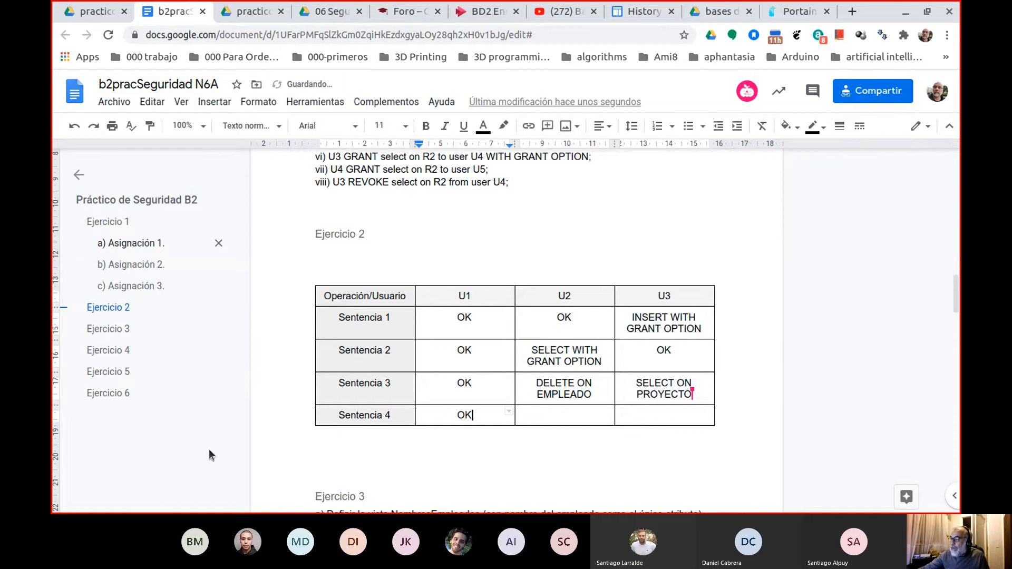
Recheck the privileges table in the PDF and write "Agregar WGO a Insert y update, y" in the U2 cell for Sentencia 4.
key(Tab)
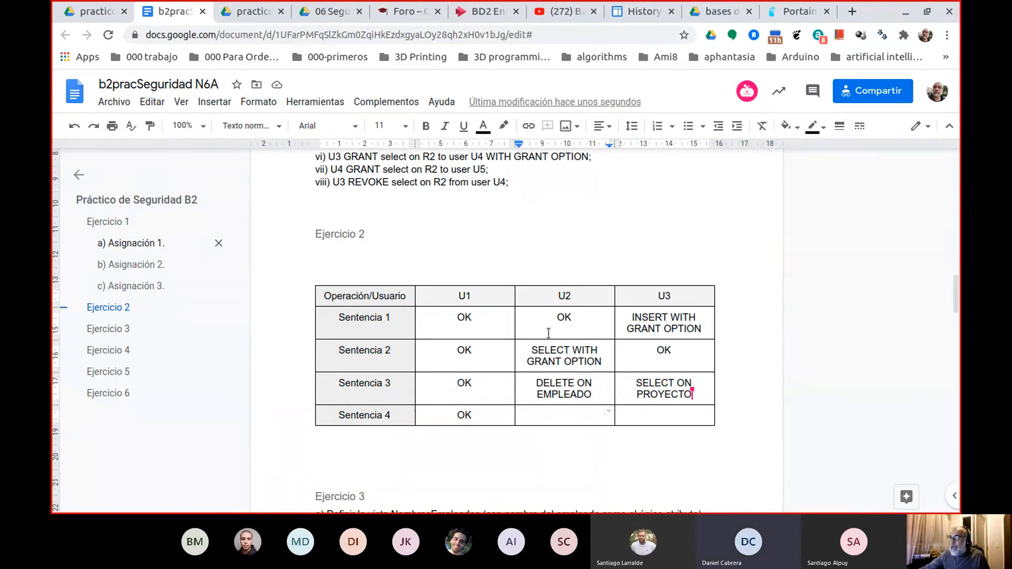
click(92, 21)
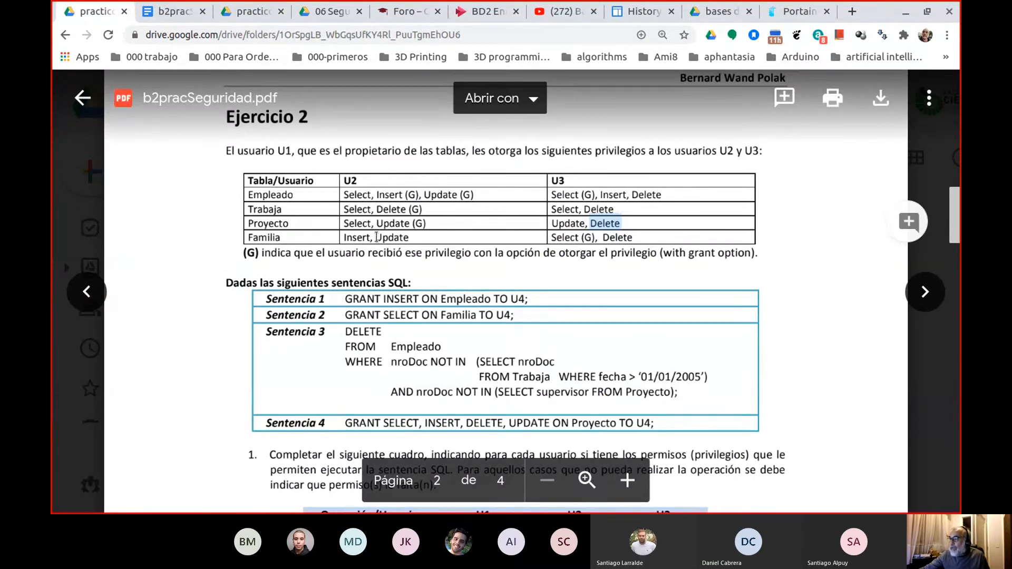
click(409, 238)
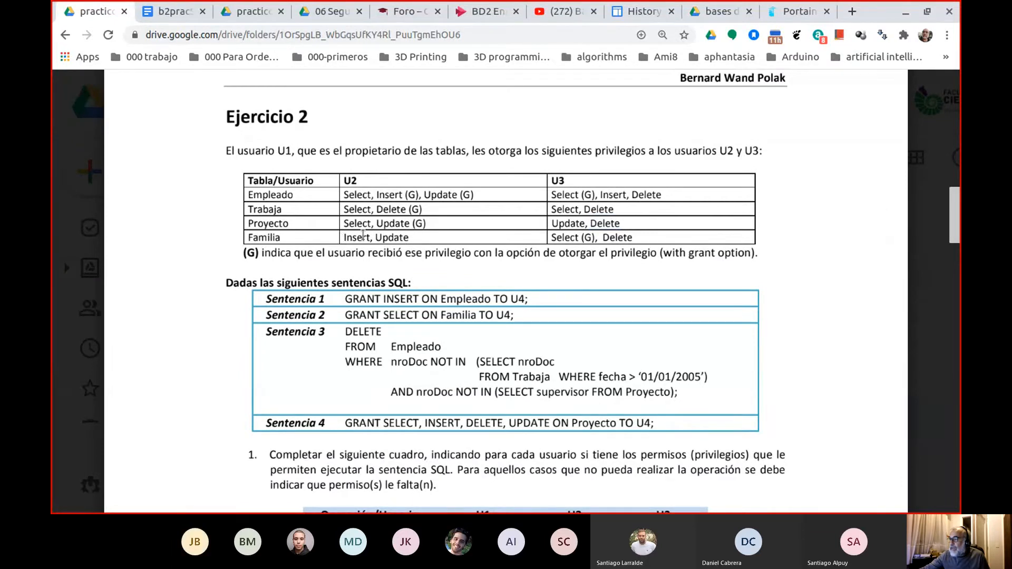
click(169, 6)
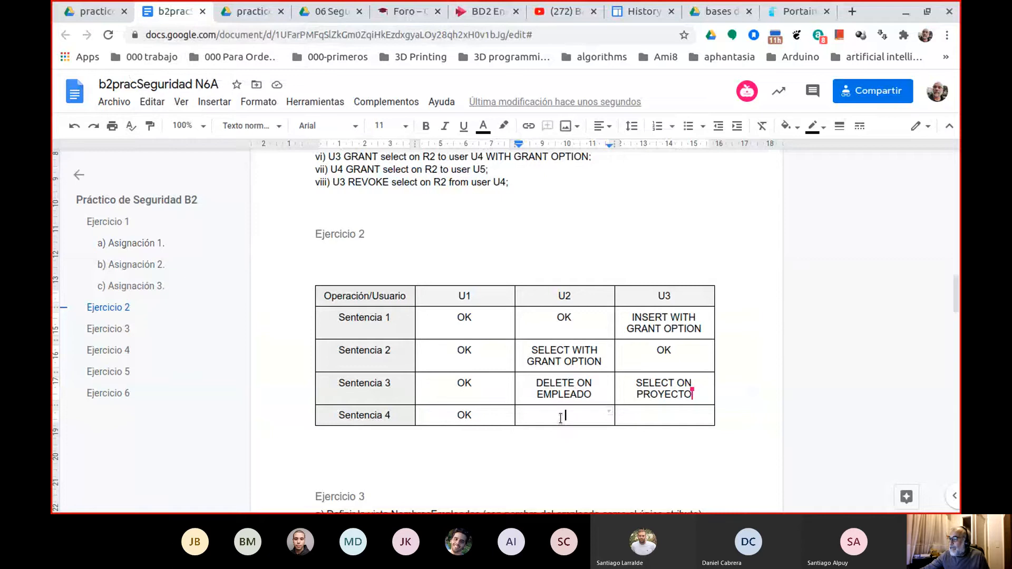
text(Agregar)
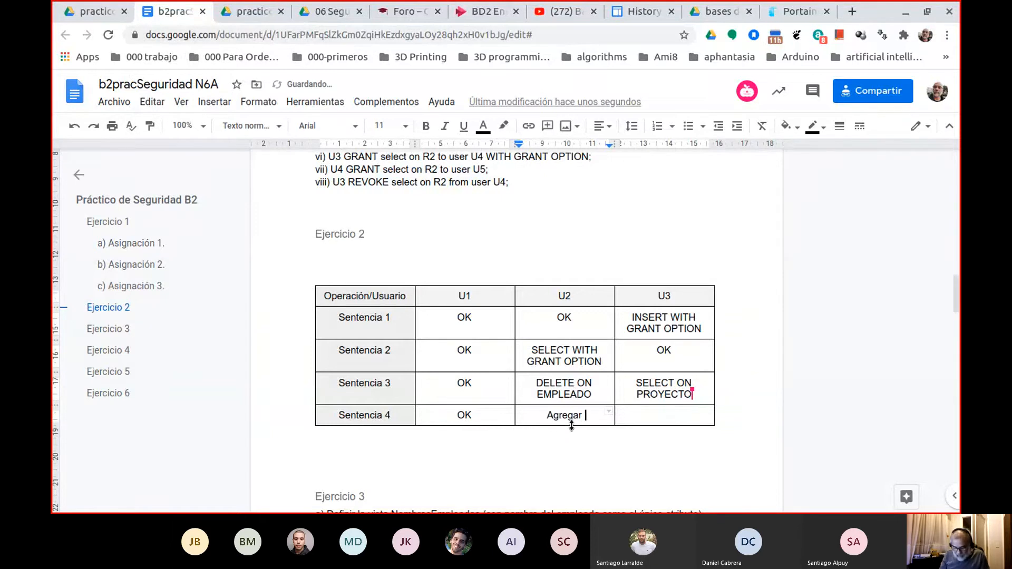
text( WG)
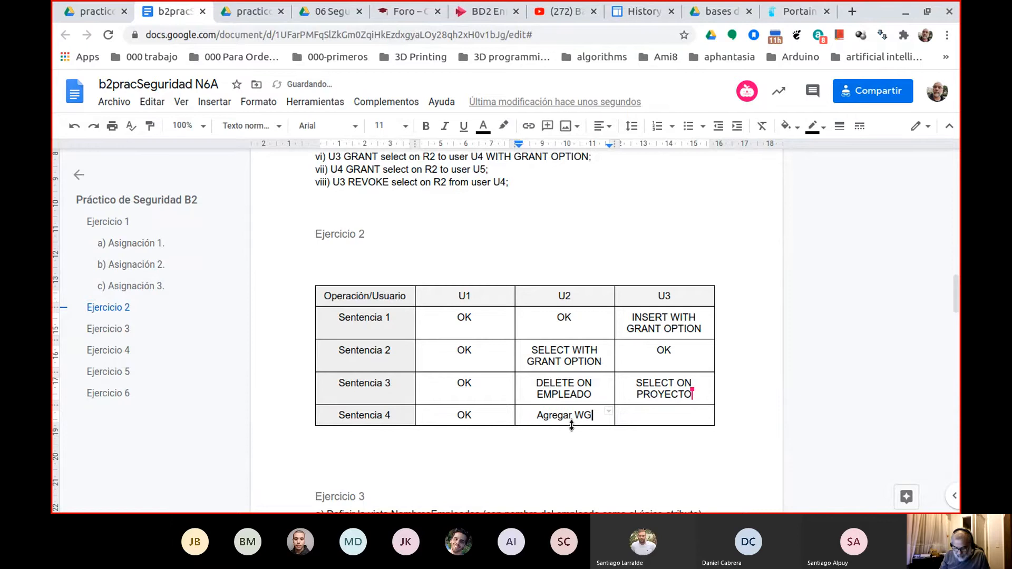
text(O a Ins)
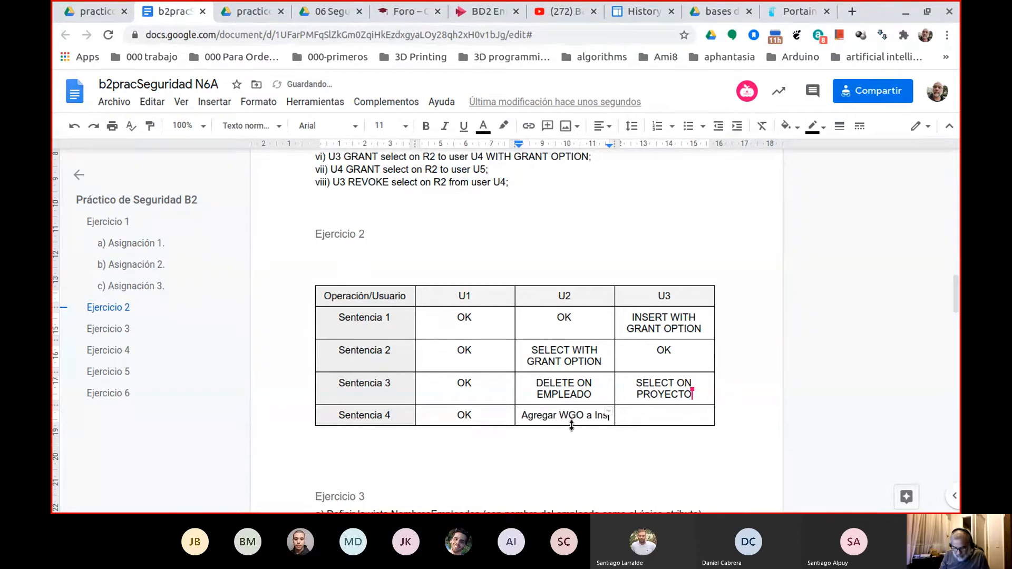
text(ert y up)
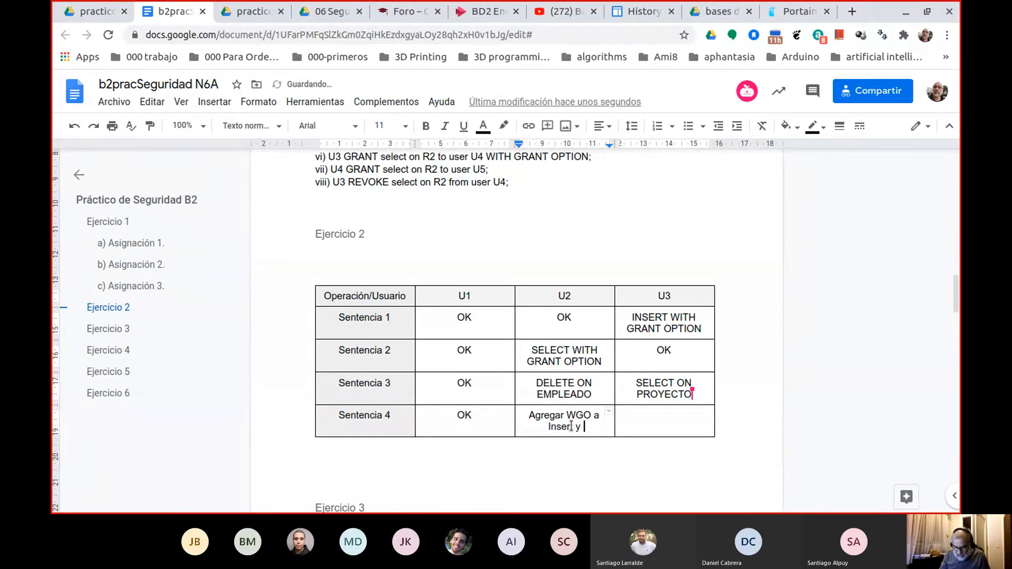
text(date)
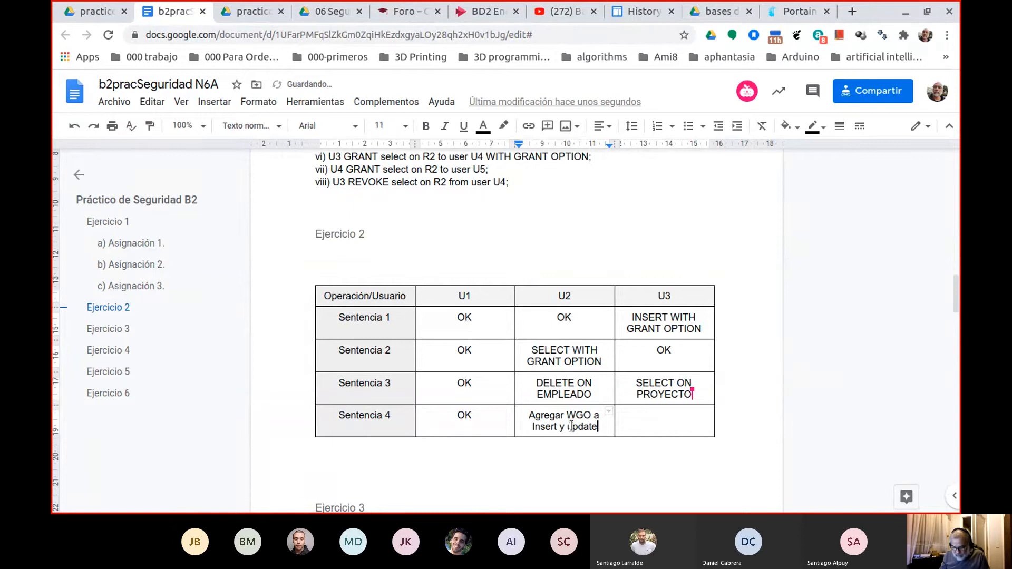
text(, )
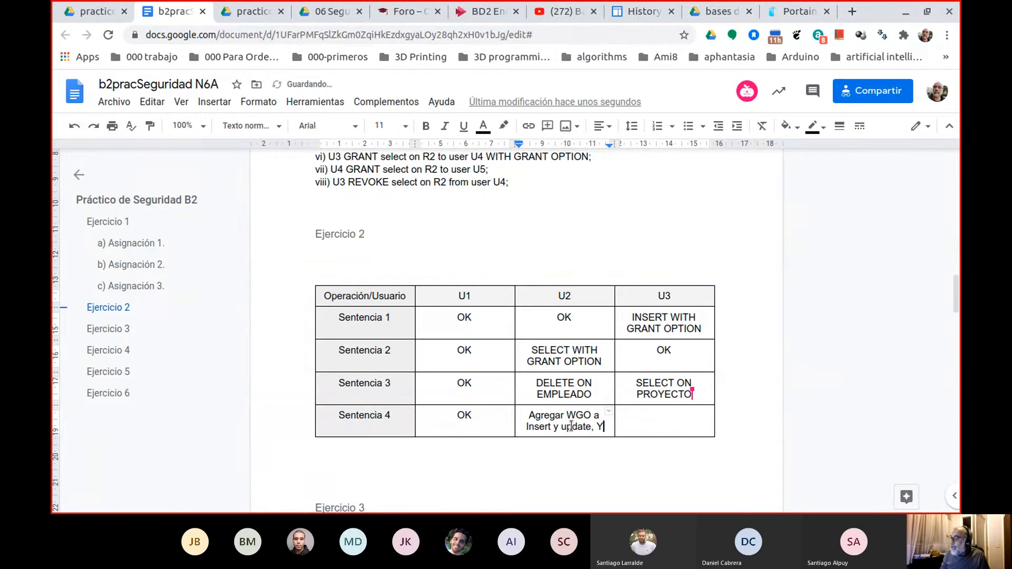
text(y)
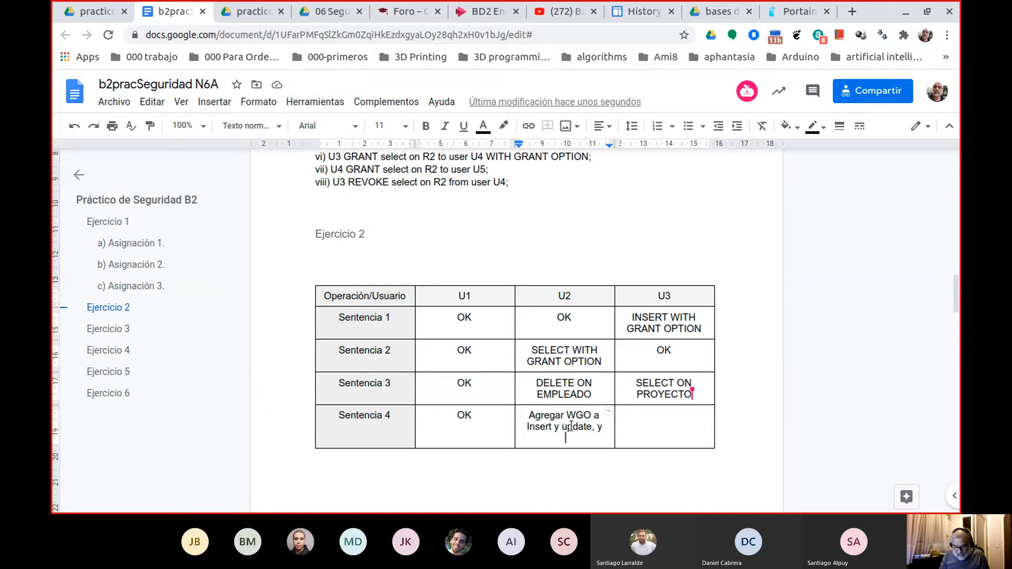
Complete the U2 cell for Sentencia 4 by adding "Select WGO y Delete WGO" after the existing text.
text(Select )
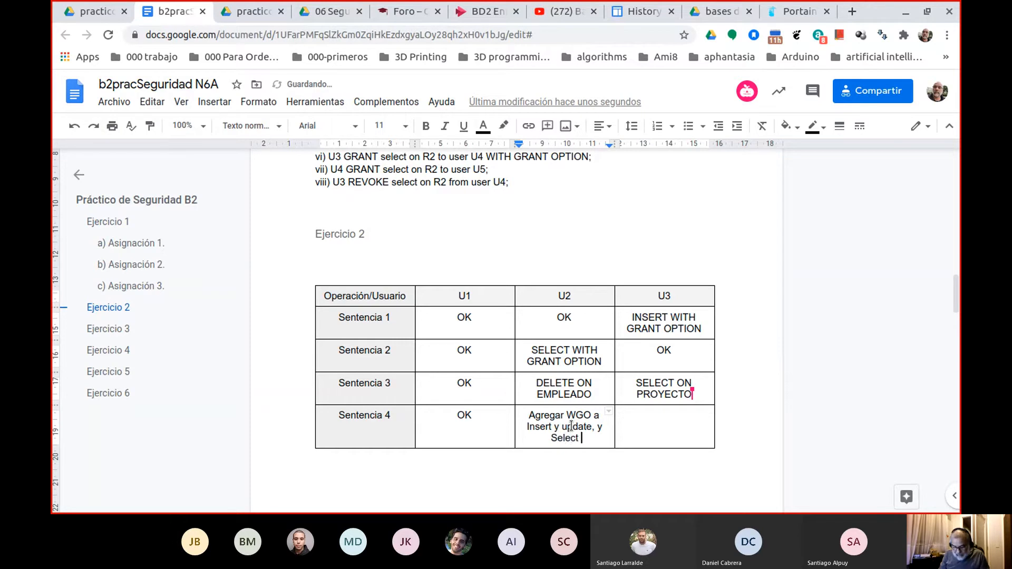
text(WGO y)
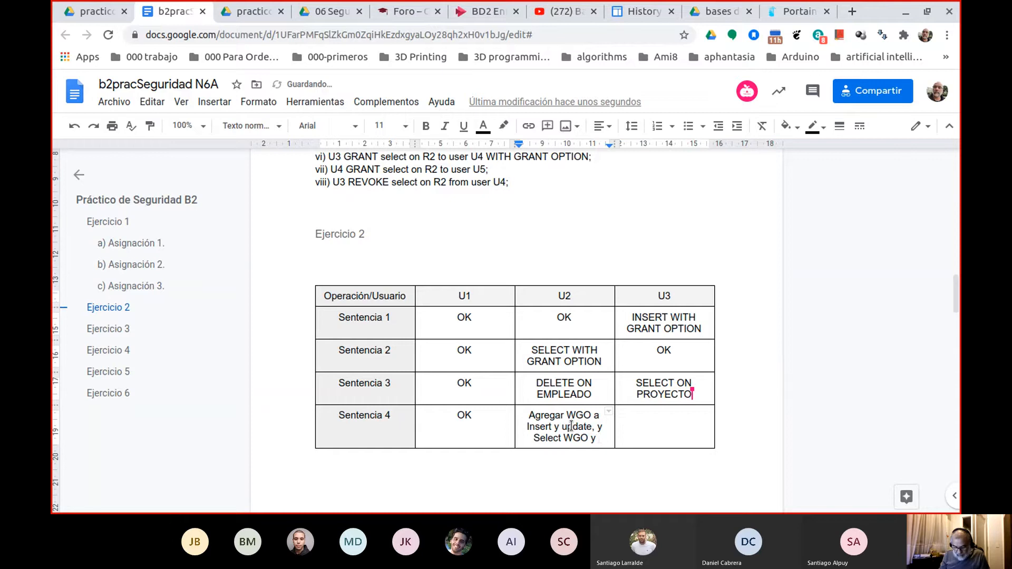
text( Dele)
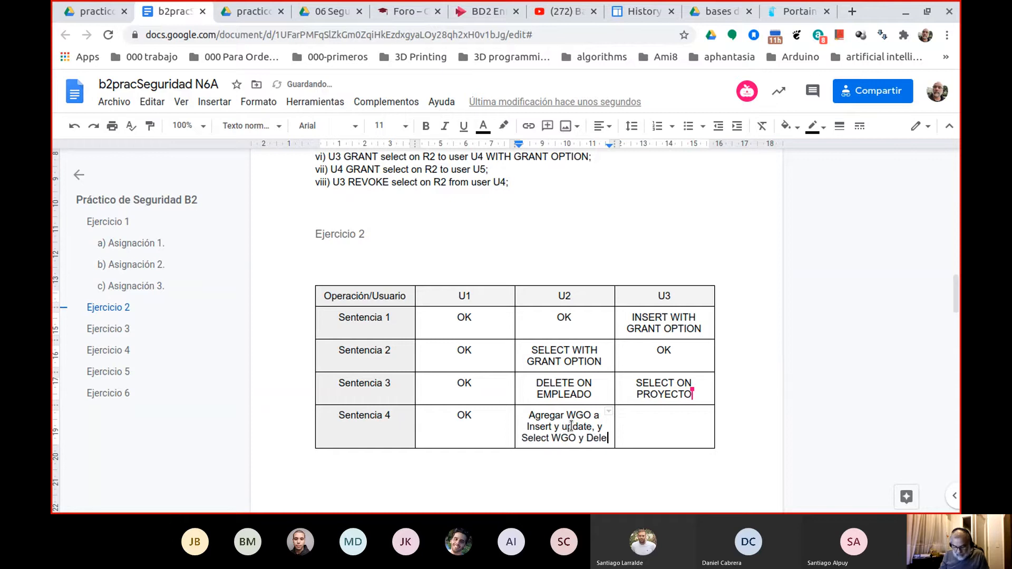
text(te w)
key(BackSpace)
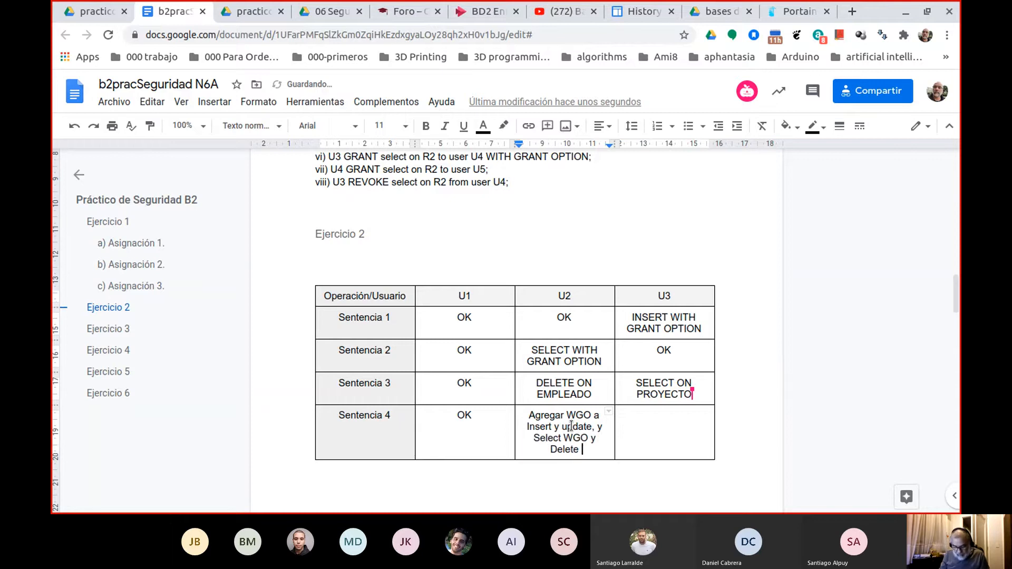
text(WGO)
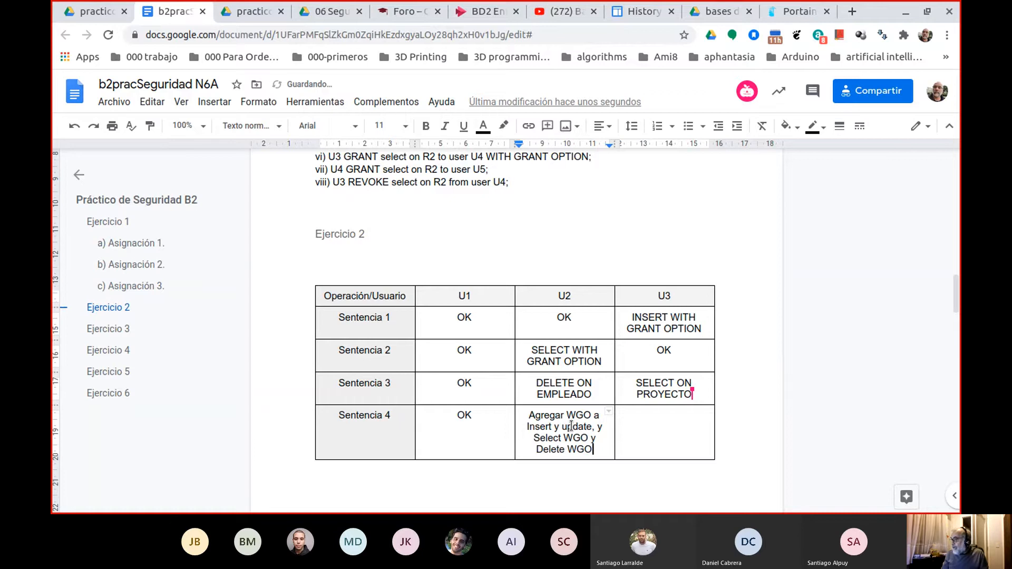
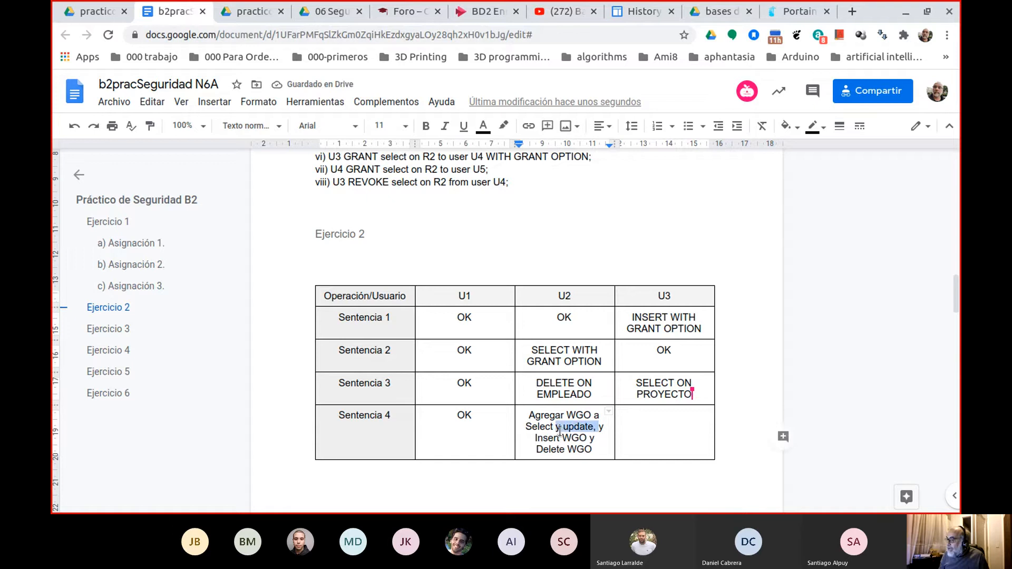
Remove "y update," from the U2 cell for Sentencia 4 and copy its "Agregar WGO a Select y" text into the U3 cell.
key(BackSpace)
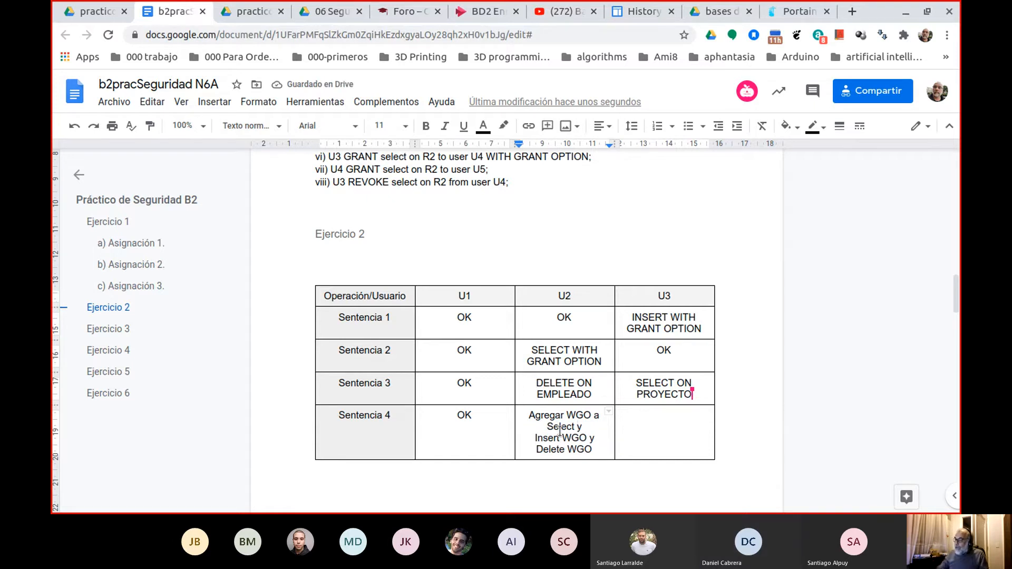
click(641, 413)
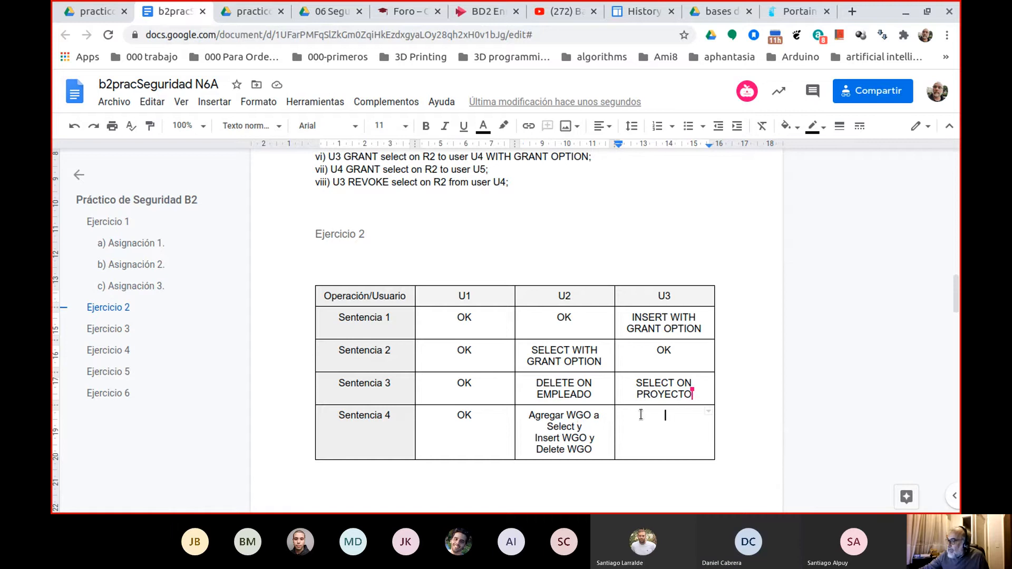
click(105, 13)
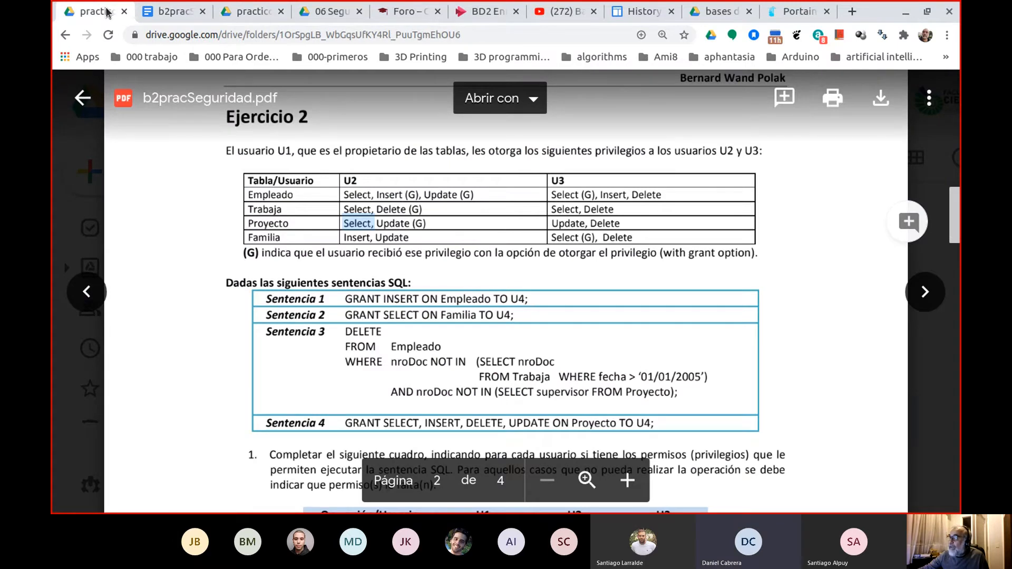
click(174, 12)
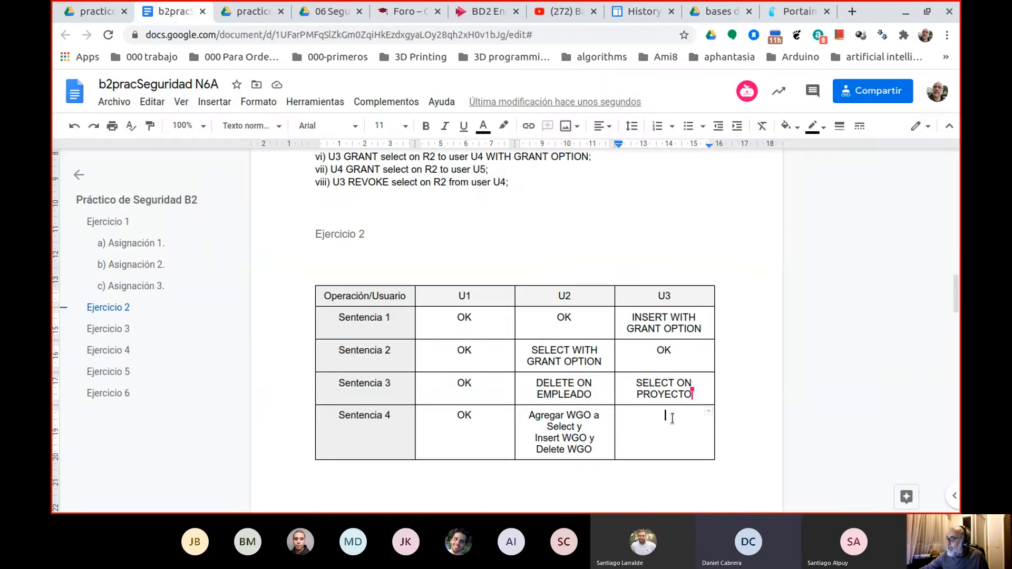
click(531, 415)
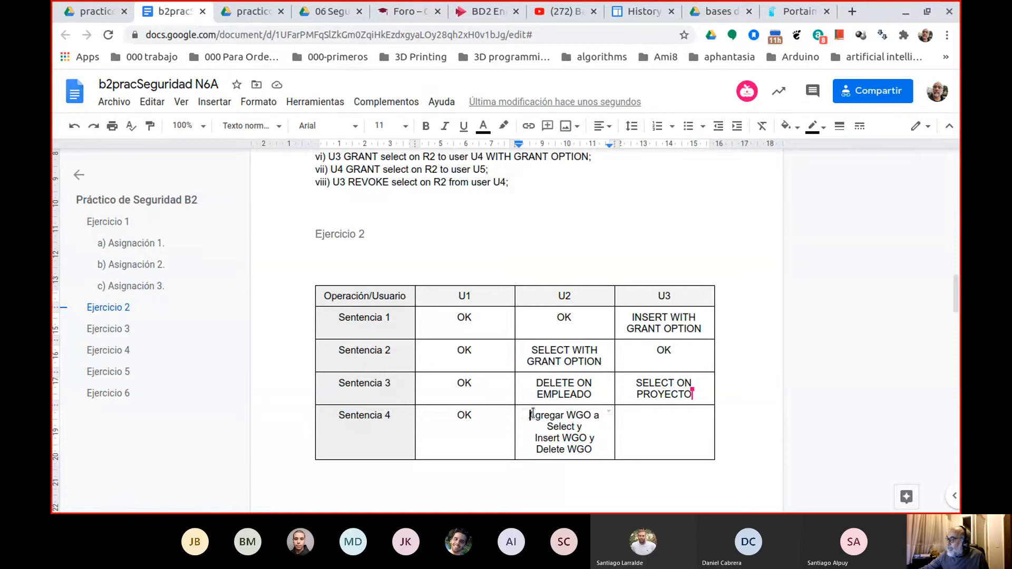
drag(531, 414, 590, 424)
key(ctrl+c)
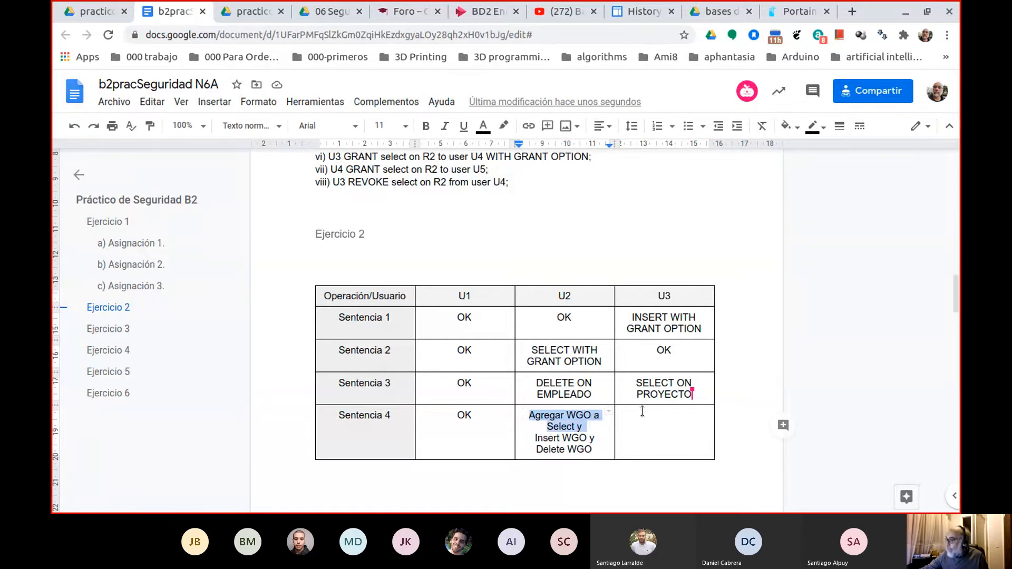
click(640, 413)
key(ctrl+v)
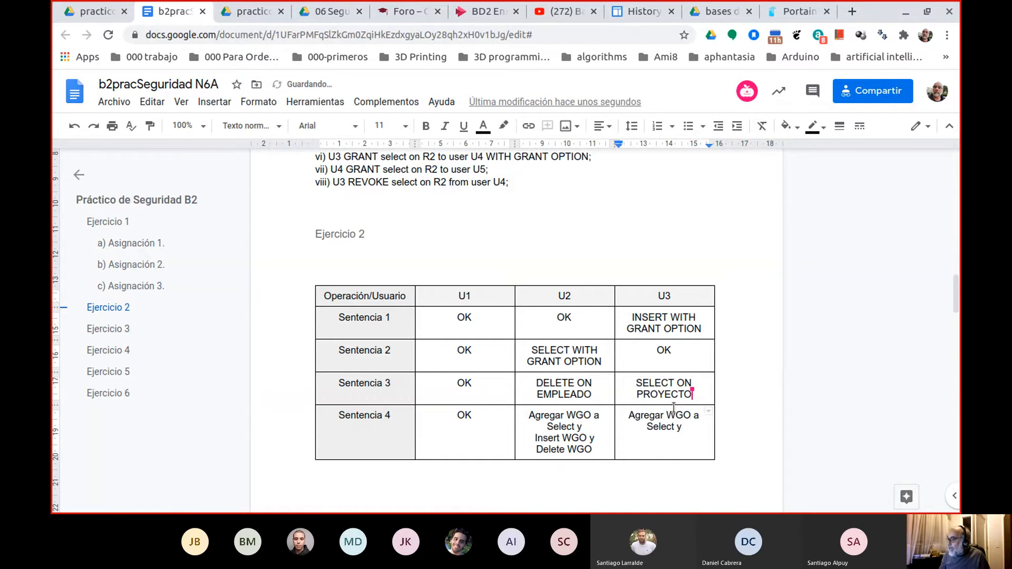
Insert "Update y Delete," before "Select" in the U3 cell for Sentencia 4.
key(Left)
key(Left)
key(Left)
key(Left)
key(Left)
key(Left)
key(Left)
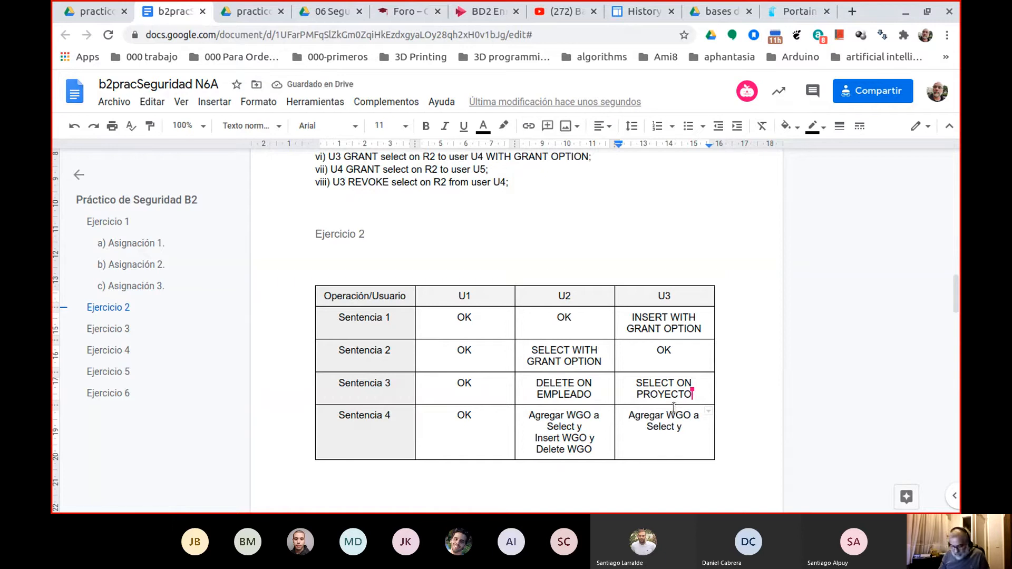
text(Update y )
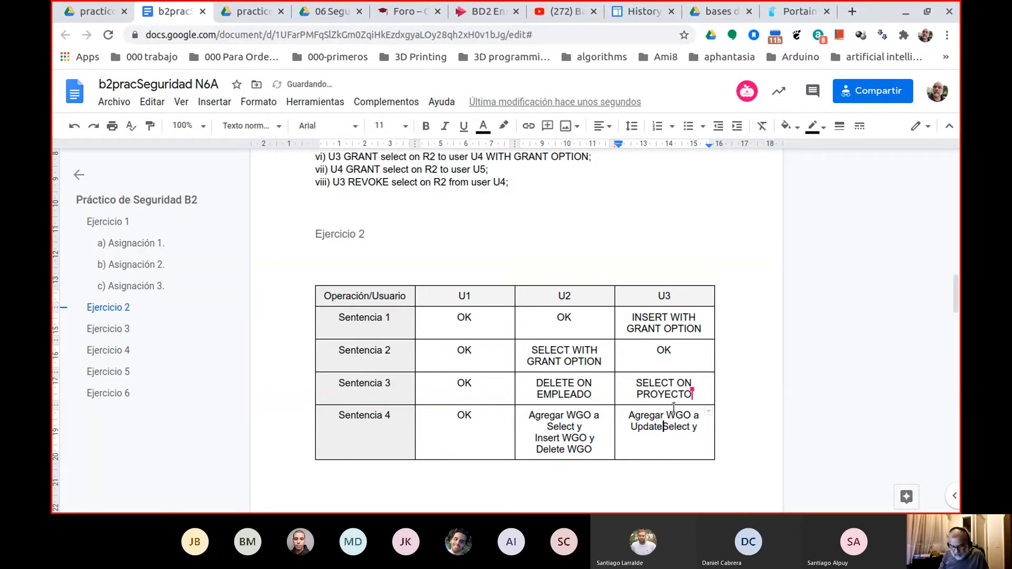
text(Delete)
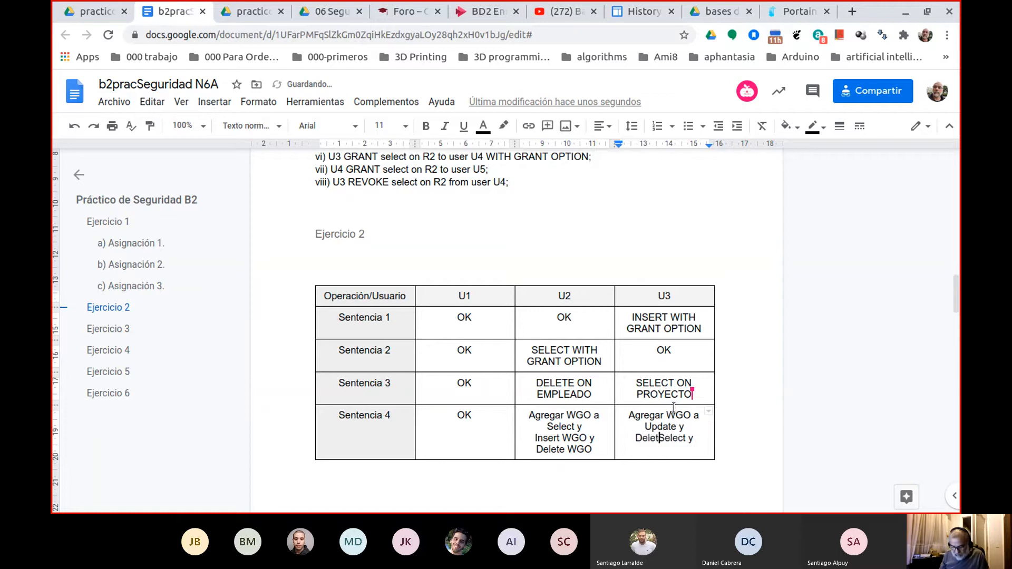
text(, )
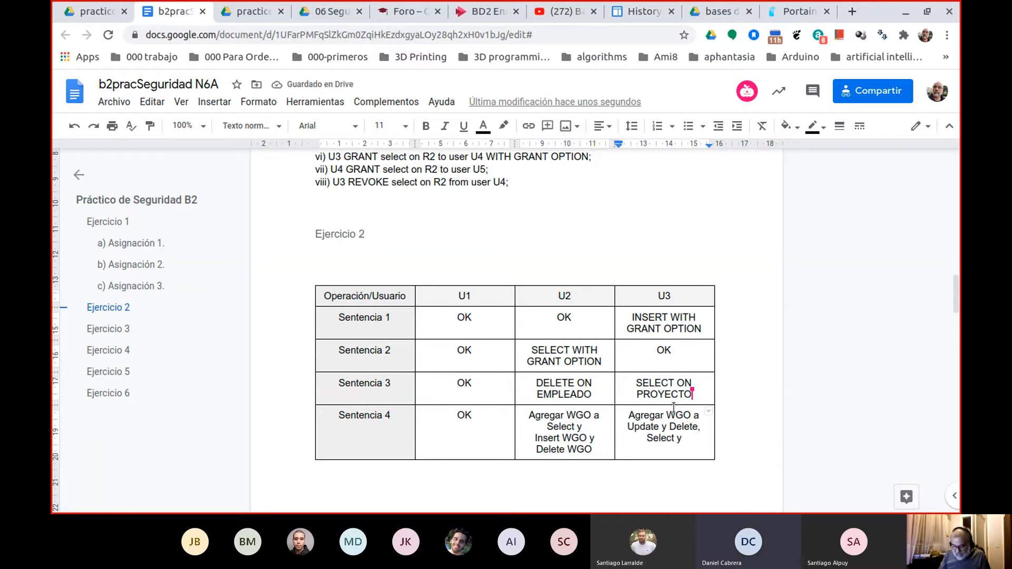
text(y )
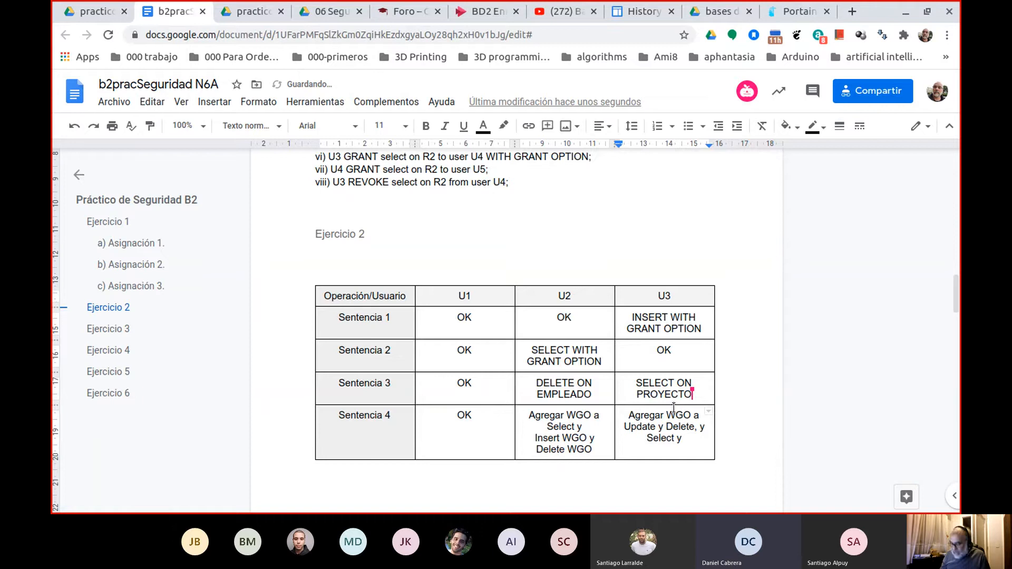
text(Insert )
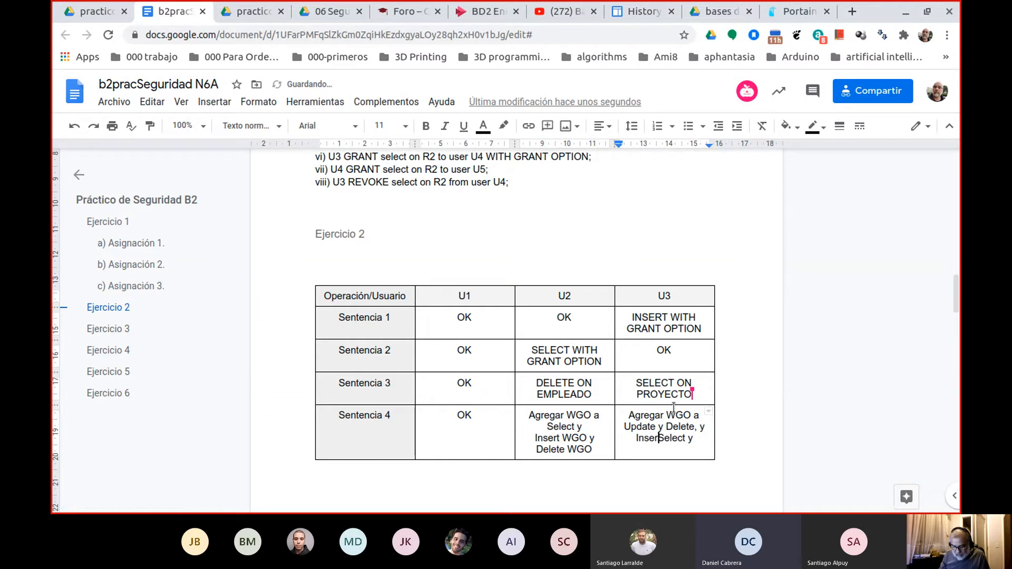
text(y)
Complete the U3 cell for Sentencia 4 so that its ending reads "y Agregar Insert y Select WGO".
key(End)
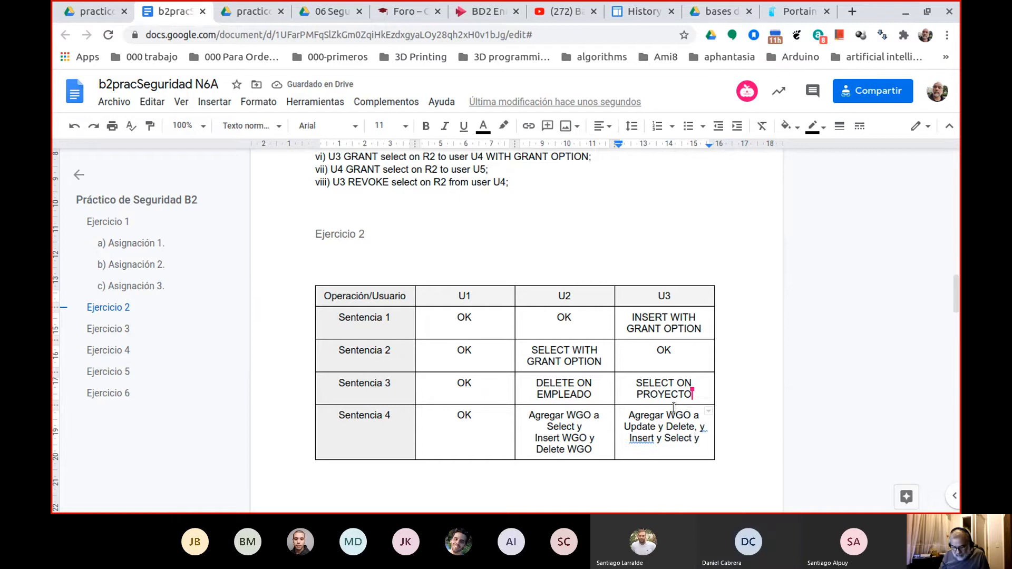
key(BackSpace)
text(WGO)
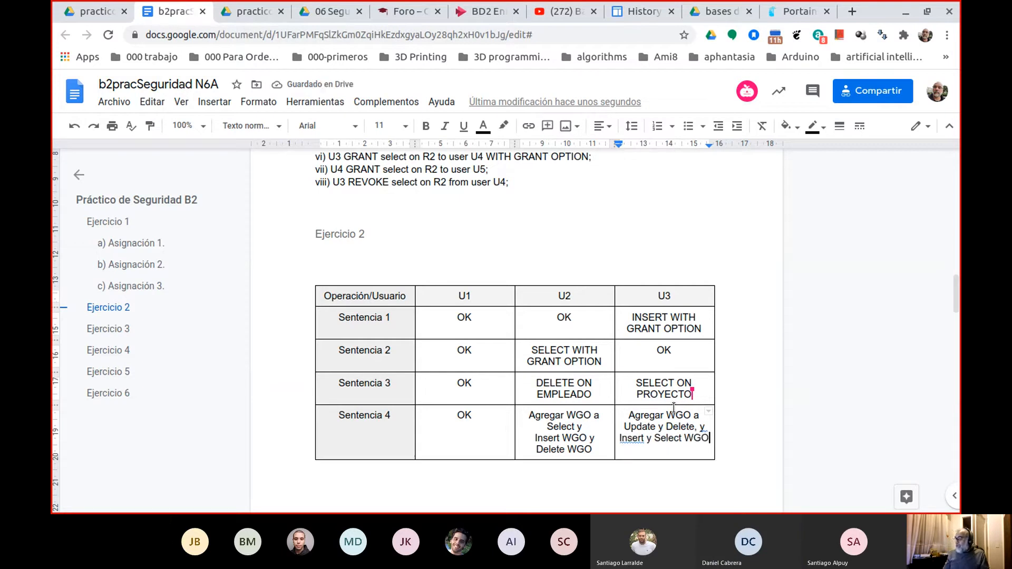
key(Up)
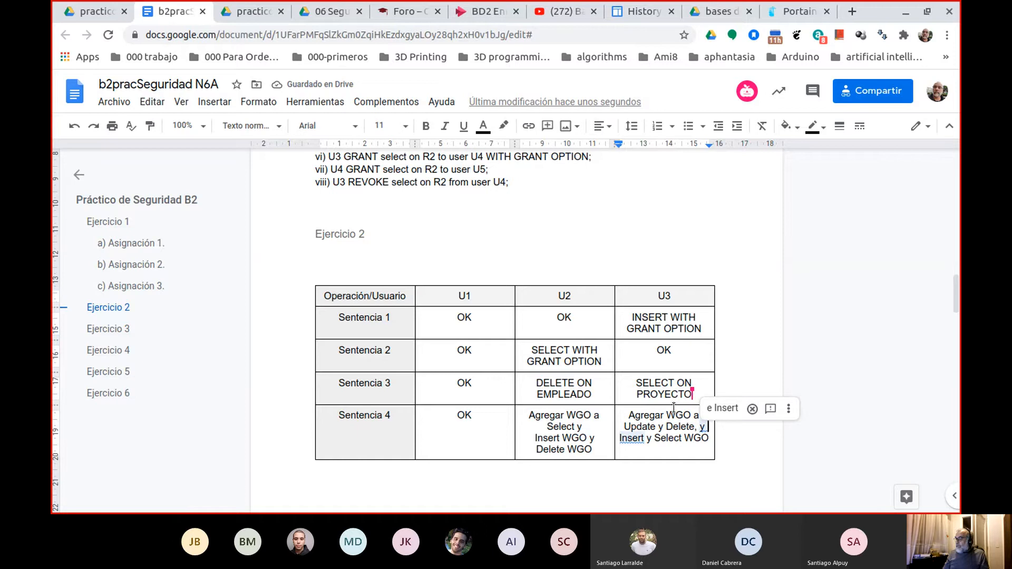
text(Agre)
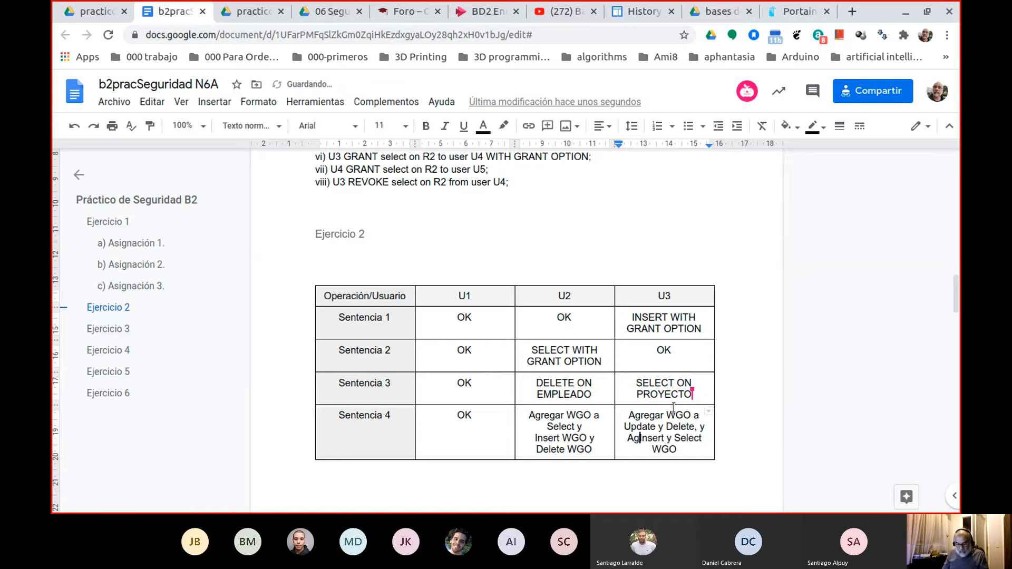
text(gar)
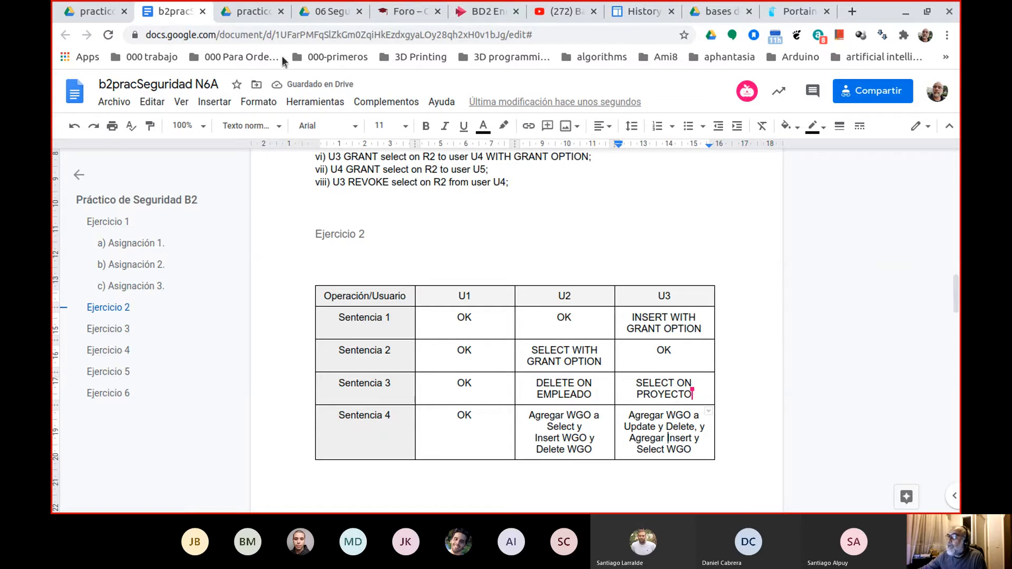
Read question 2 of Ejercicio 2 and the Ejercicio 3 statements in the exercise PDF.
click(104, 14)
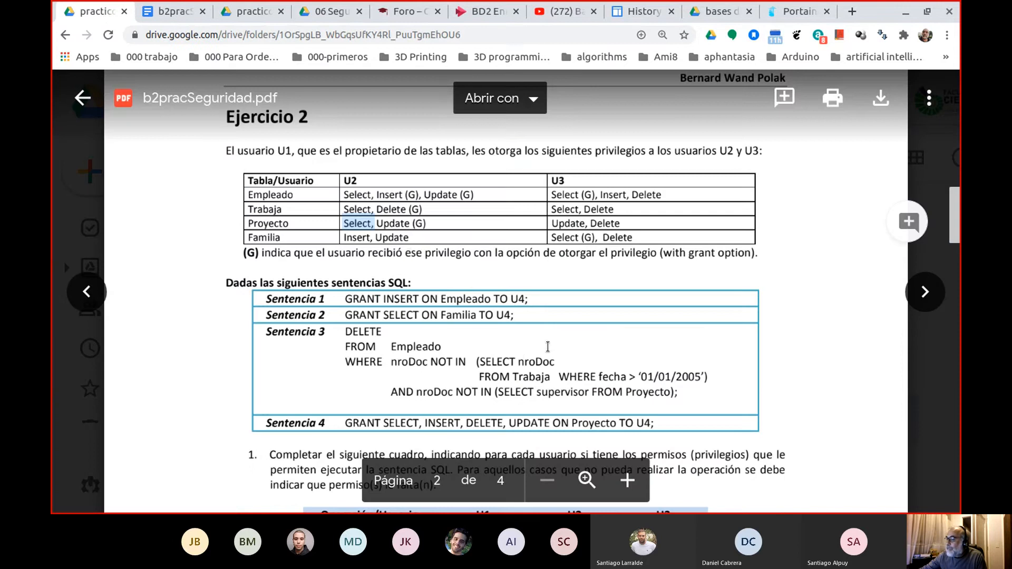
scroll(446, 359, down, 5)
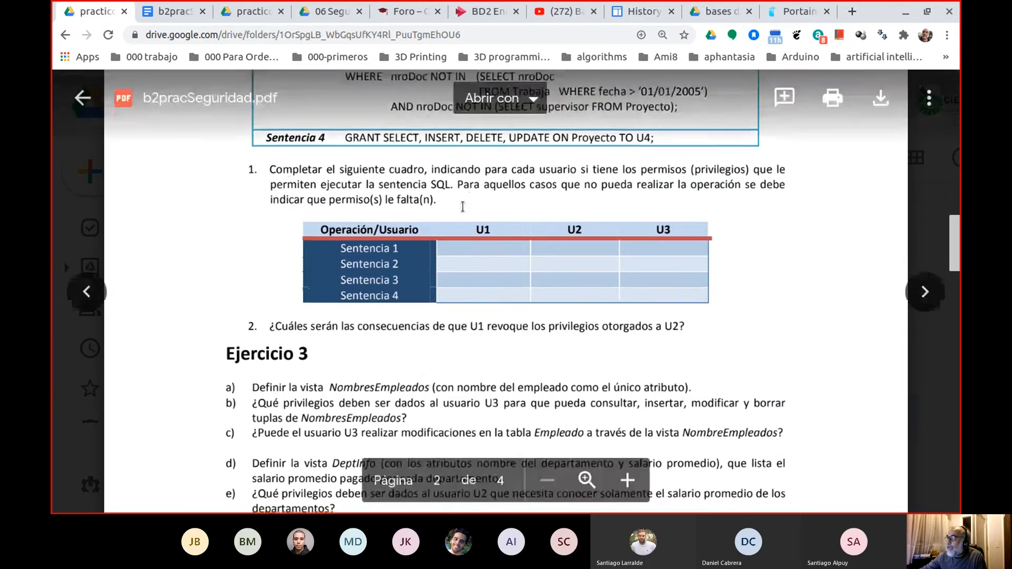
scroll(427, 274, down, 3)
scroll(420, 248, down, 1)
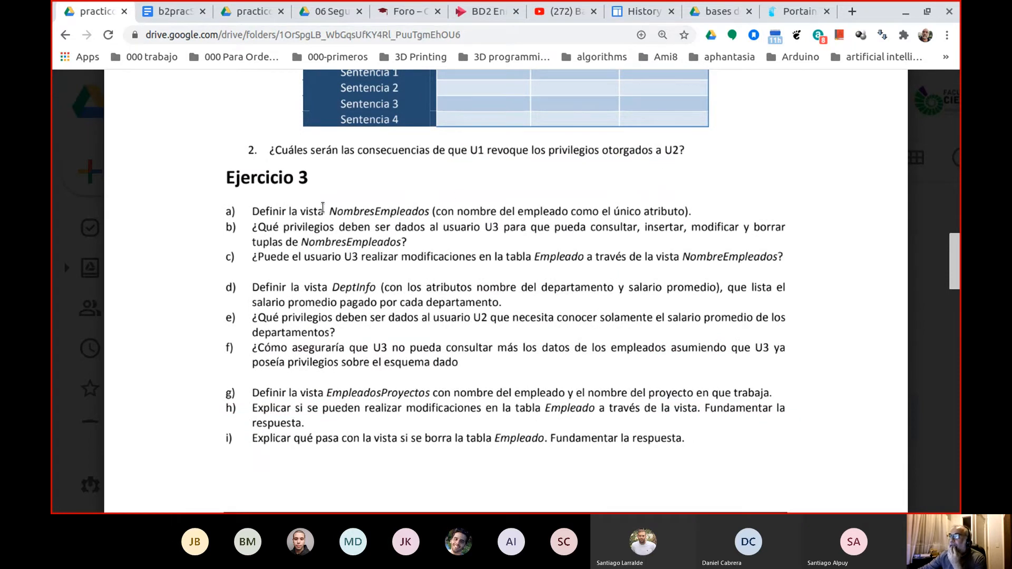
click(175, 11)
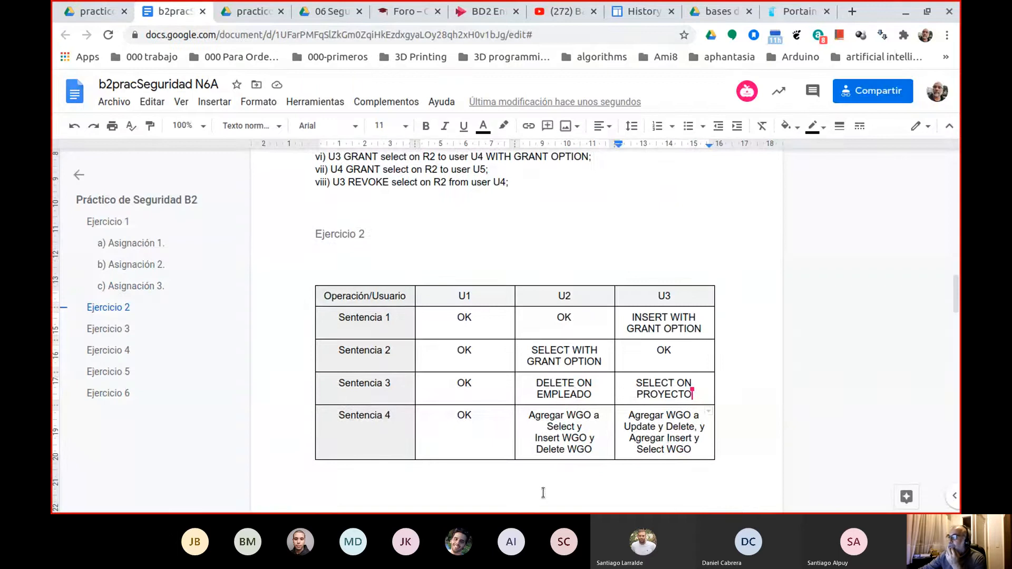
Insert a page break before the Ejercicio 3 heading in the practice document.
scroll(419, 391, down, 5)
scroll(419, 391, down, 3)
scroll(453, 348, up, 2)
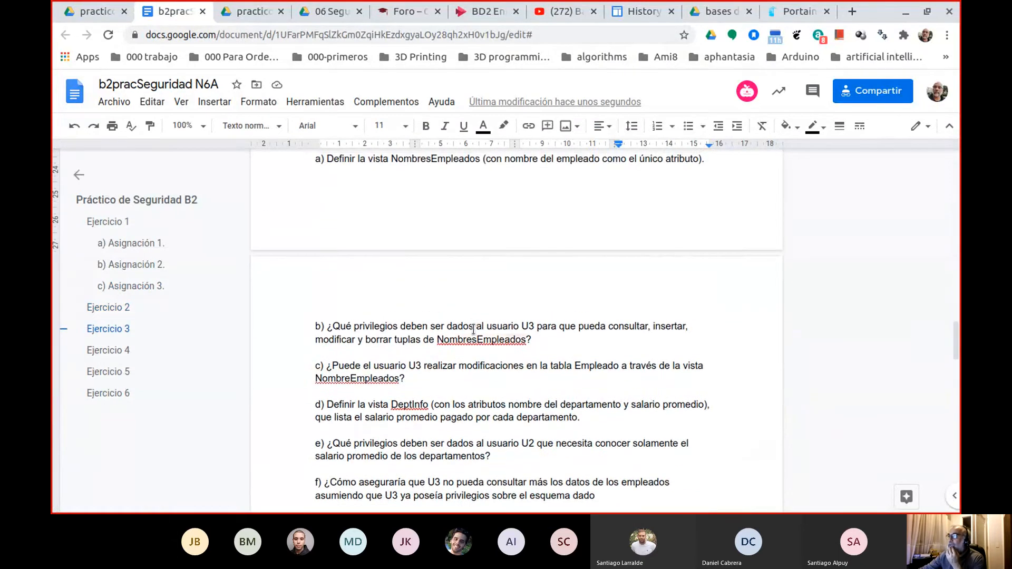
click(321, 163)
scroll(320, 163, up, 1)
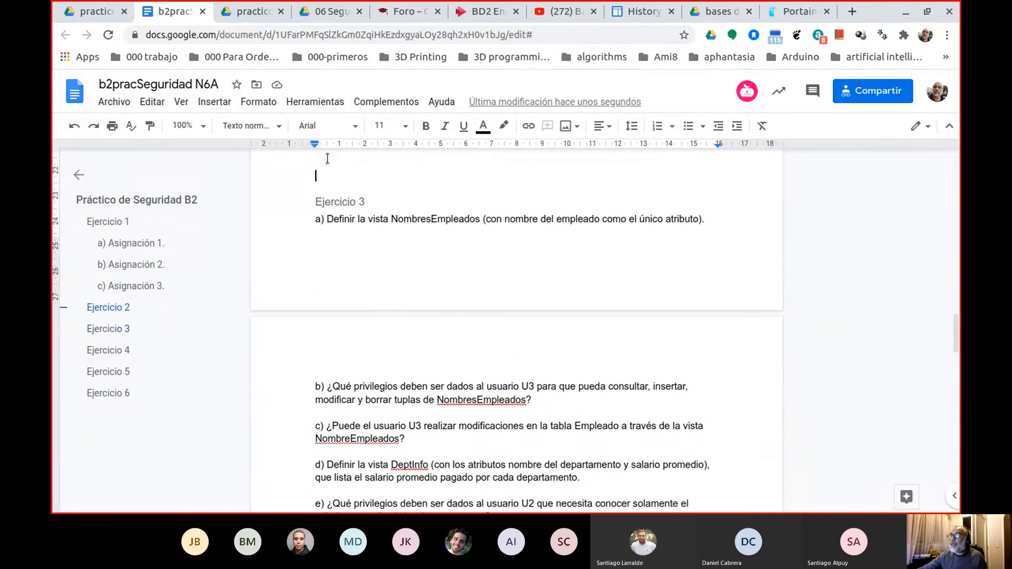
key(ctrl+Return)
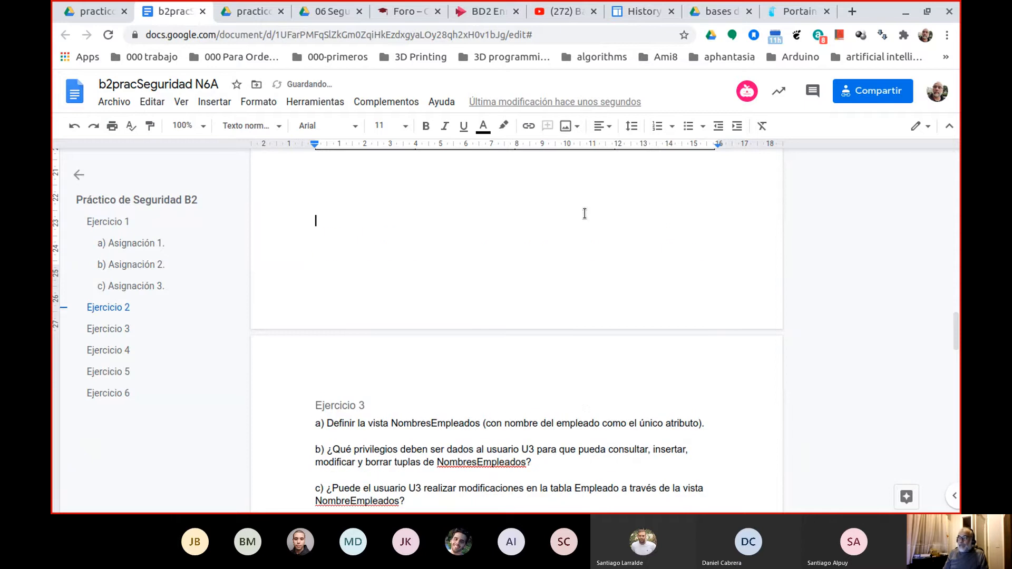
key(Down)
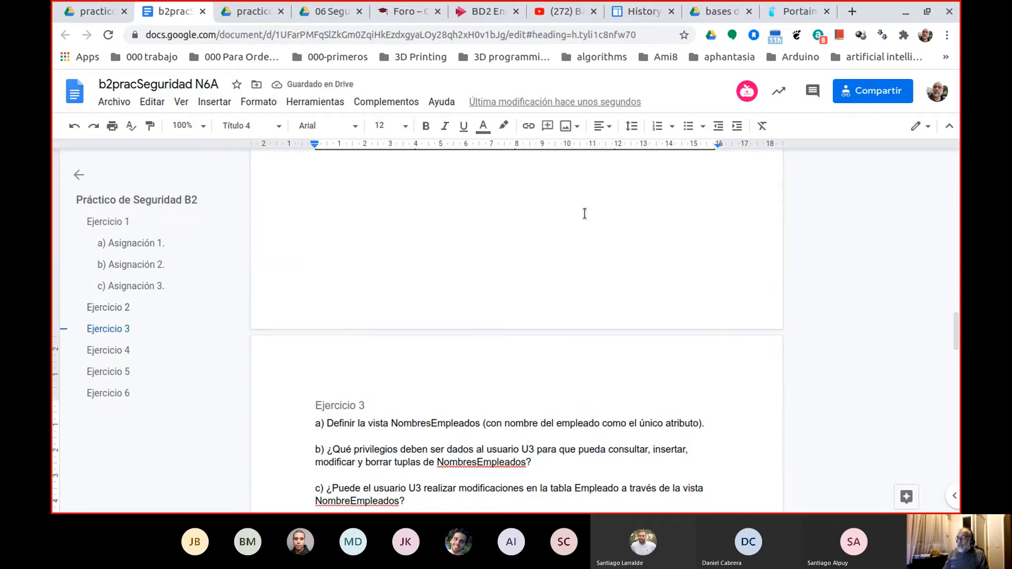
Start the answer to Ejercicio 3 a) on a new line below its statement with "CREATE VIEW".
scroll(533, 296, down, 2)
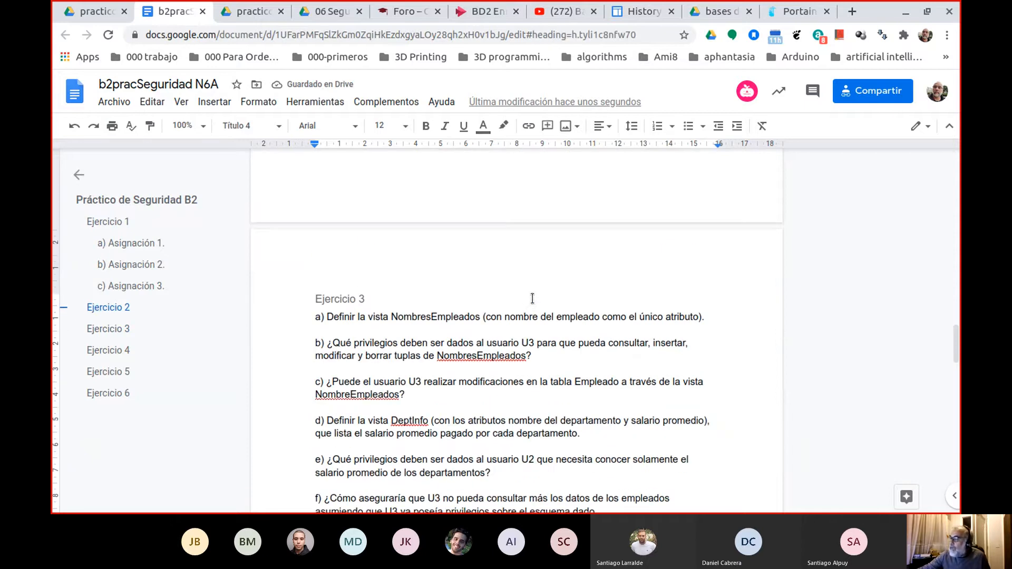
scroll(570, 299, down, 2)
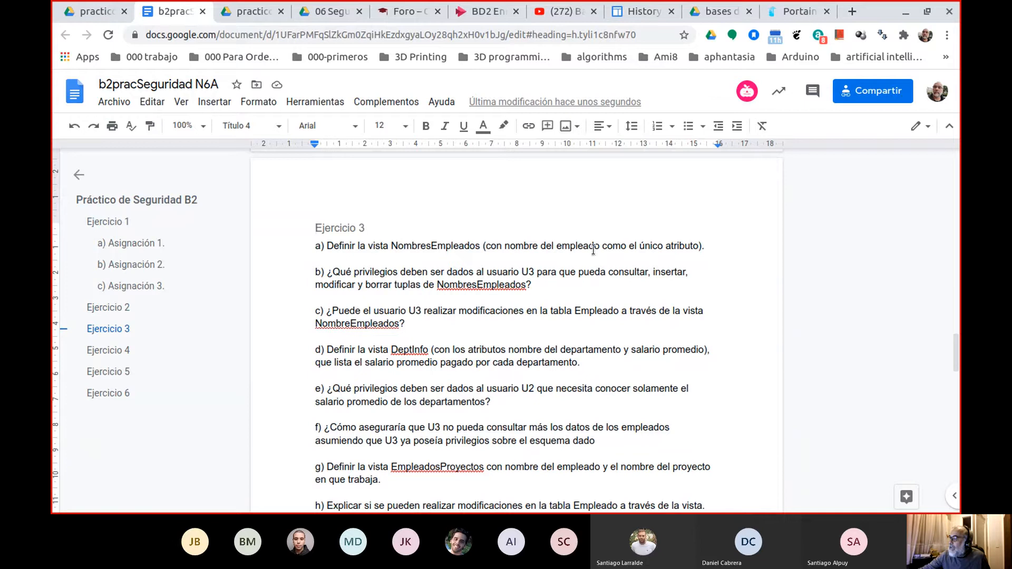
click(712, 249)
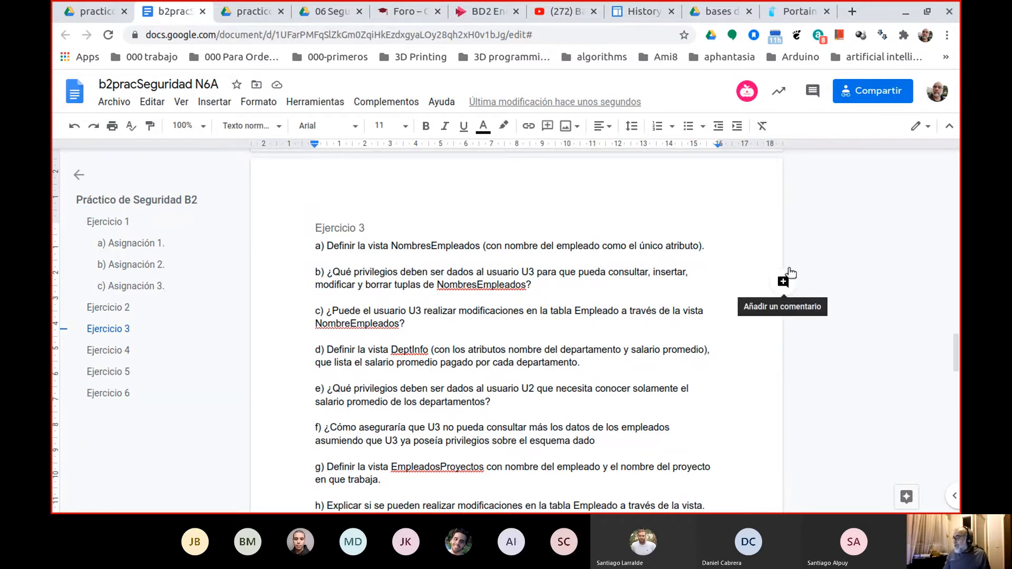
key(Return)
key(Return)
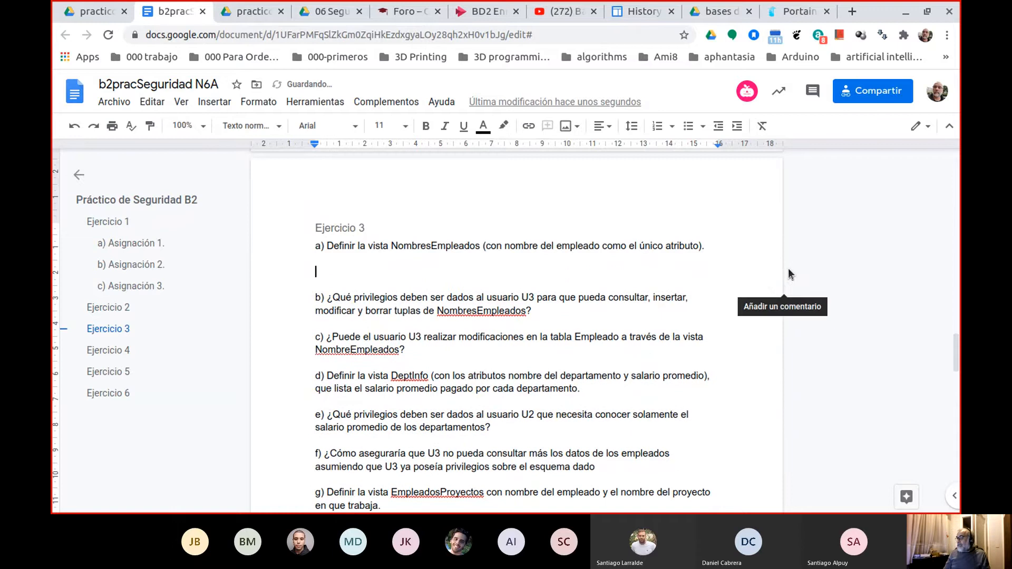
text(CRE)
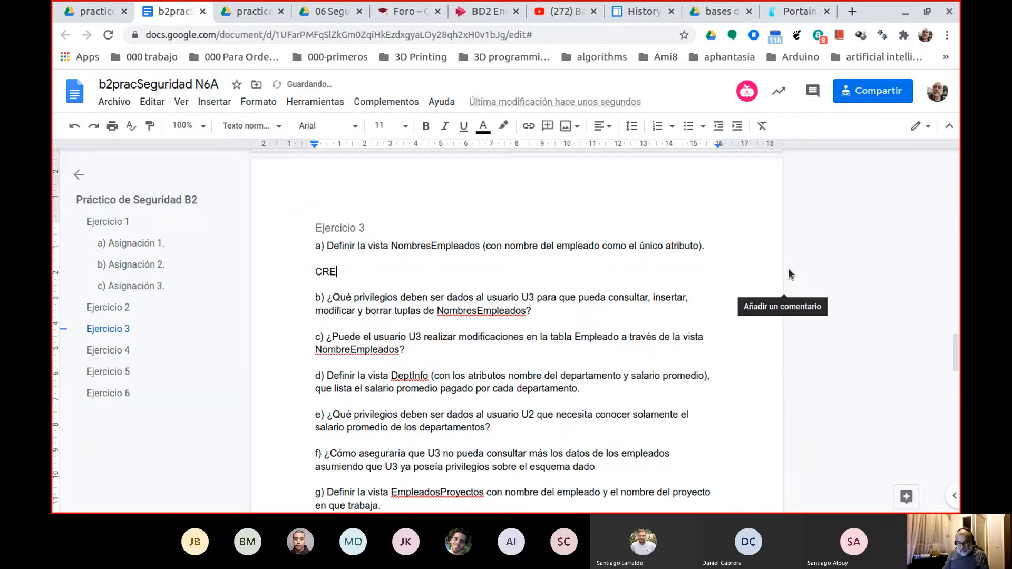
text(ATE VIEW)
Add the view name NombresEmpleados, copied from statement a), after "CREATE VIEW" and continue with "AS SELECT".
double_click(431, 246)
key(ctrl+c)
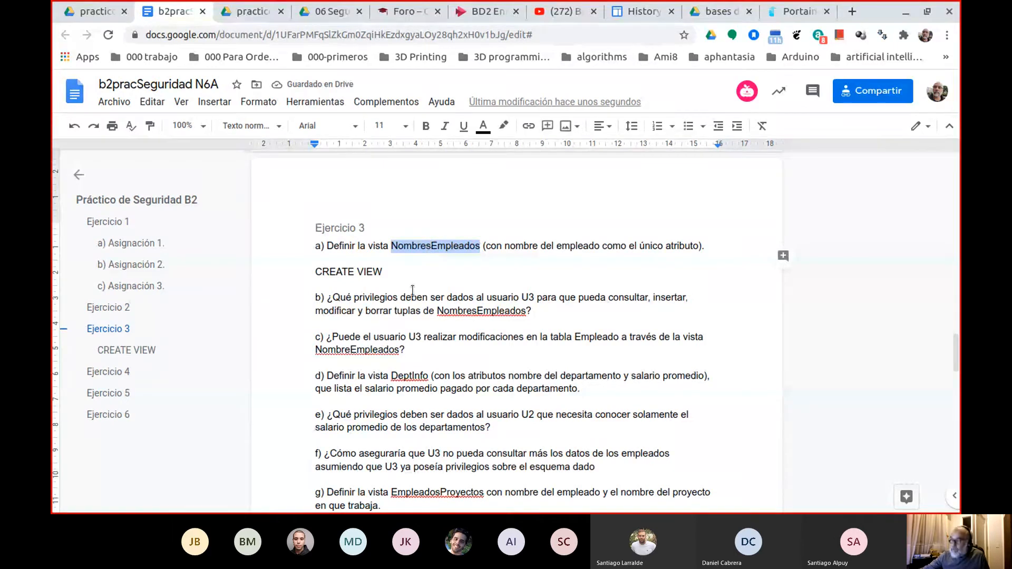
click(394, 270)
key(ctrl+v)
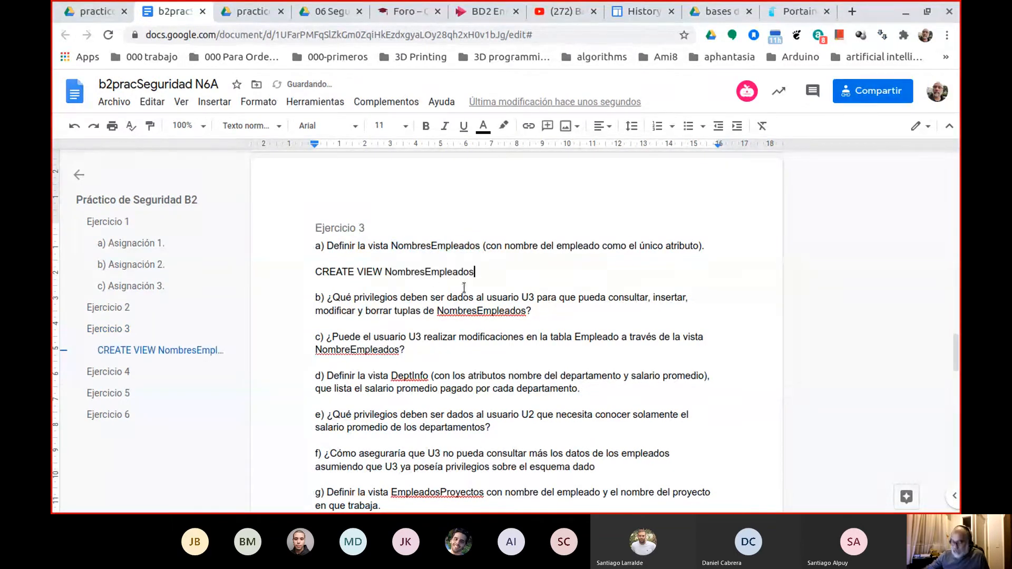
text(AS )
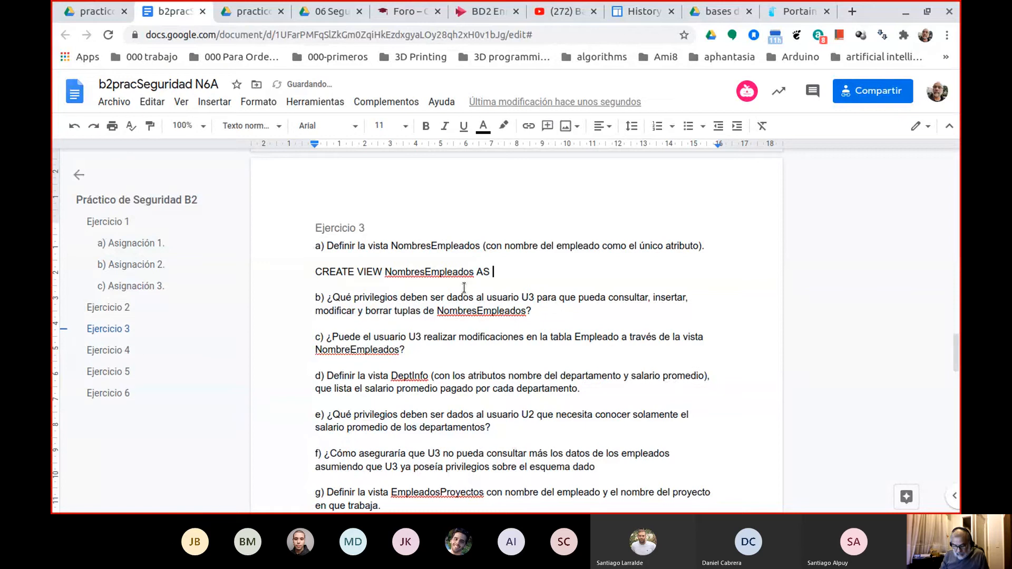
text(SELECT)
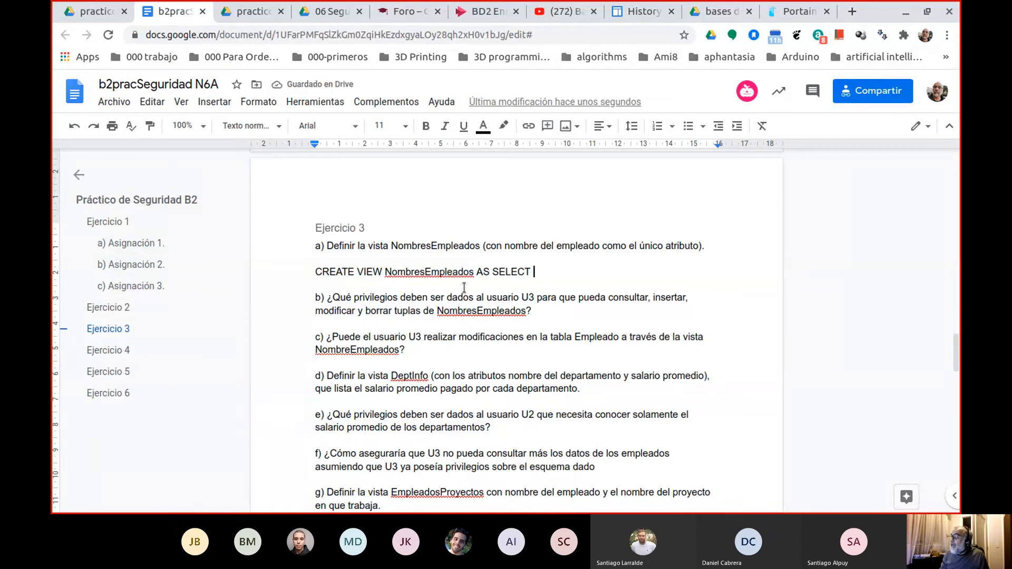
Copy the attribute name NomEmp from the EMPLEADO relation in the exercise PDF's schema.
scroll(472, 228, up, 8)
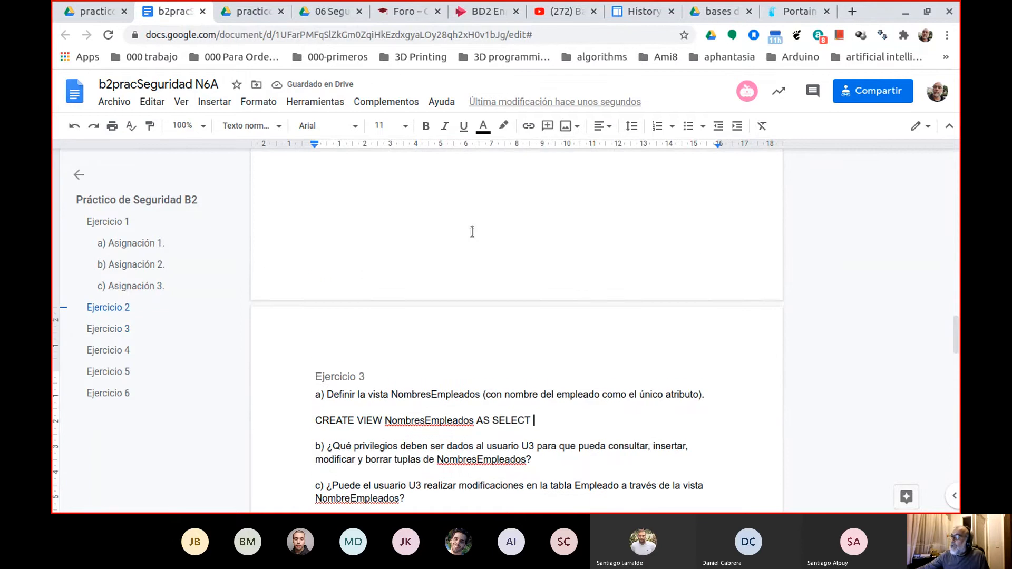
scroll(470, 229, down, 5)
click(130, 8)
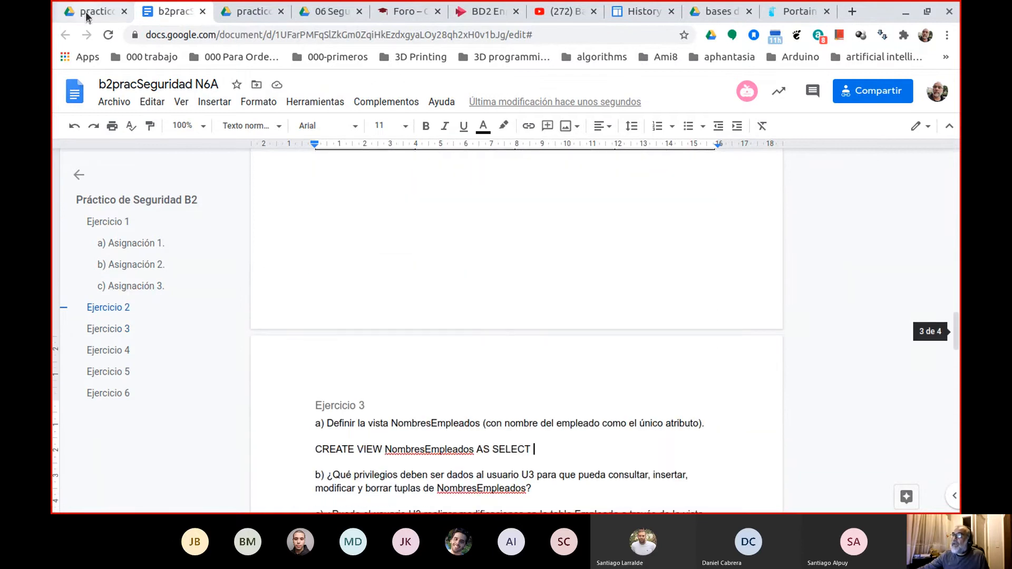
scroll(955, 254, up, 5)
scroll(506, 284, up, 15)
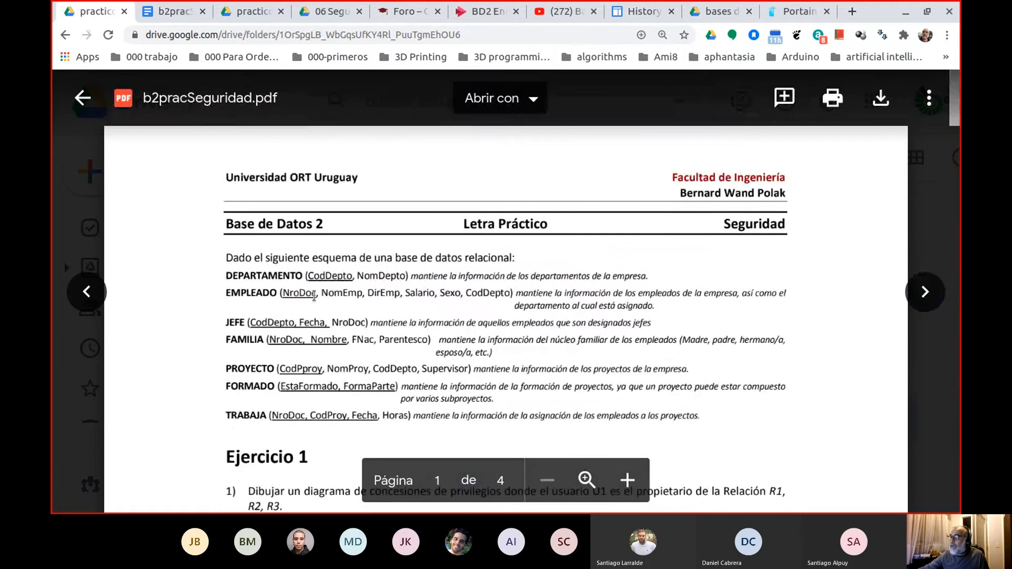
double_click(342, 294)
key(ctrl+c)
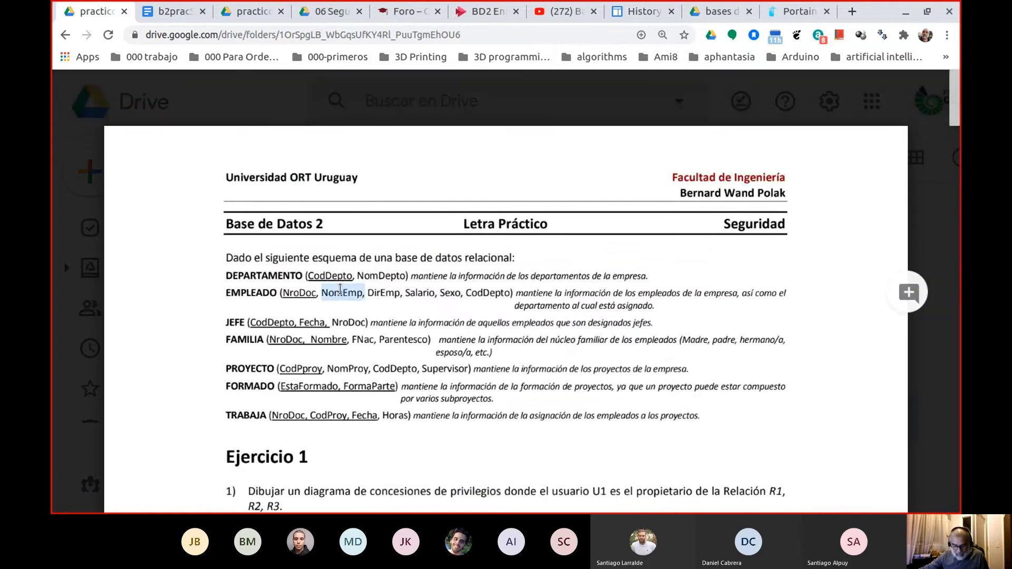
Back in the practice document, paste NomEmp without formatting after "SELECT" and finish the view definition with "FROM empleado;".
click(177, 12)
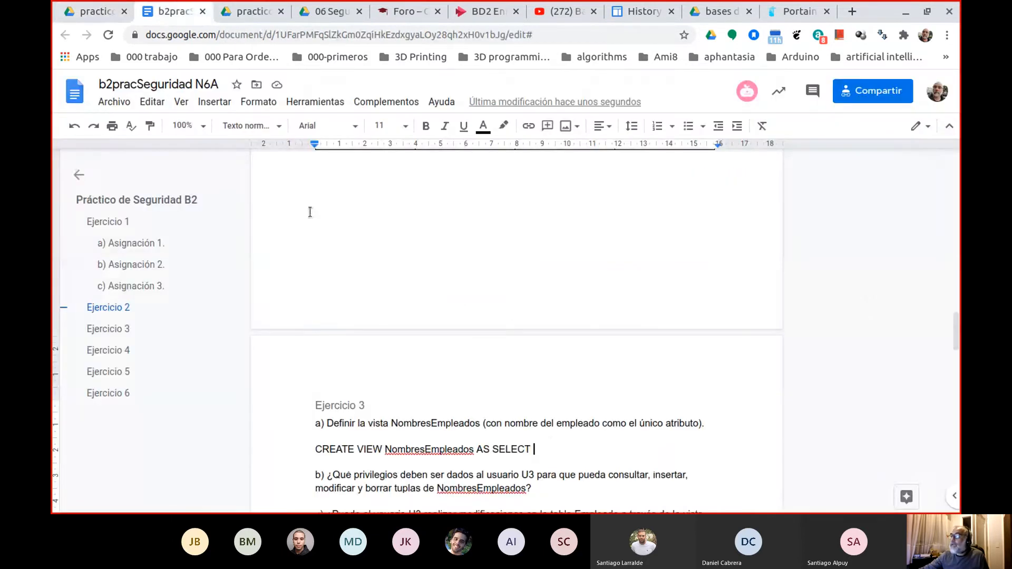
click(553, 452)
right_click(549, 445)
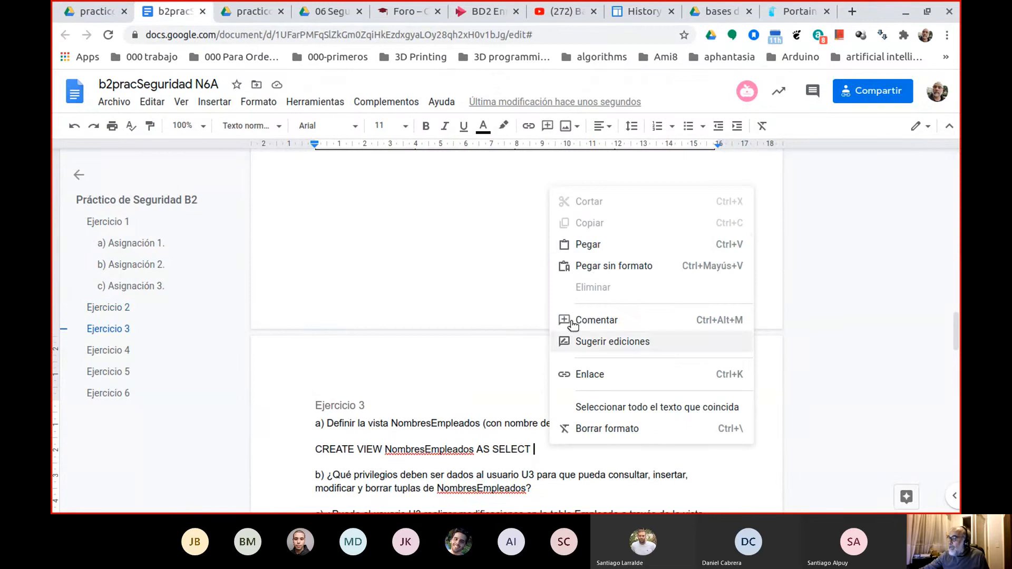
click(582, 265)
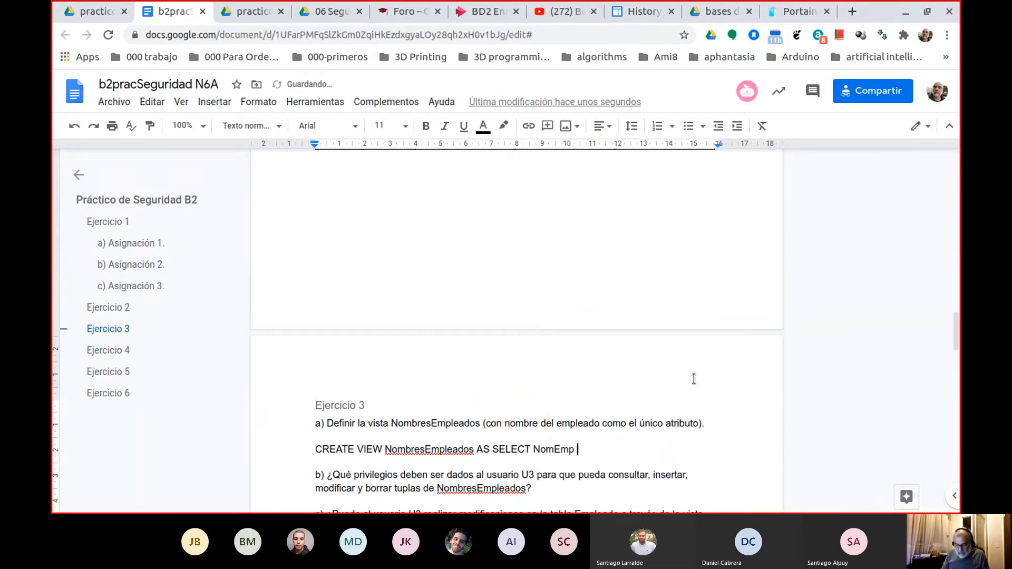
text(FROM empleado;)
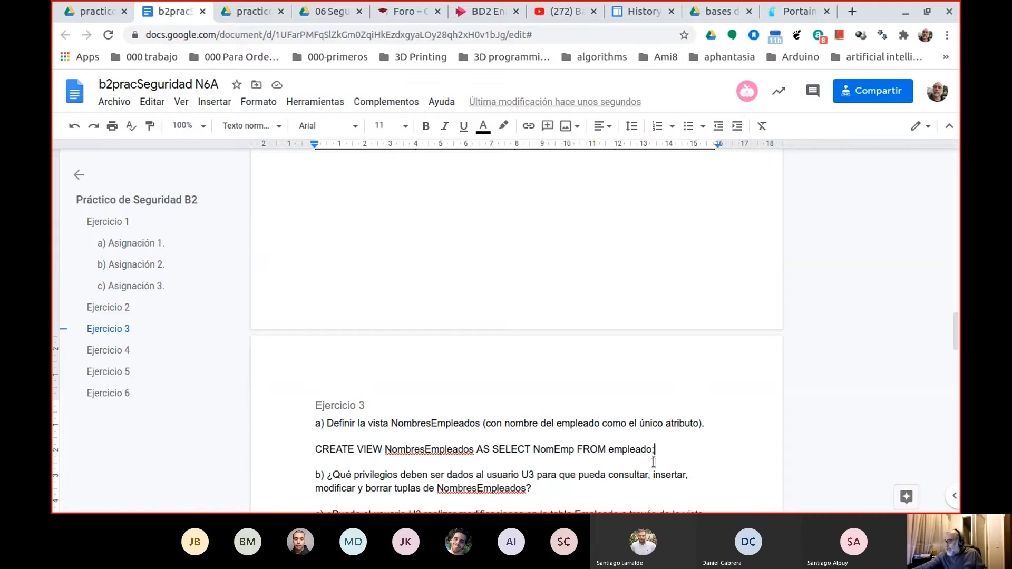
Insert three line breaks after question b) of Ejercicio 3 to make room for its answer.
scroll(576, 361, down, 4)
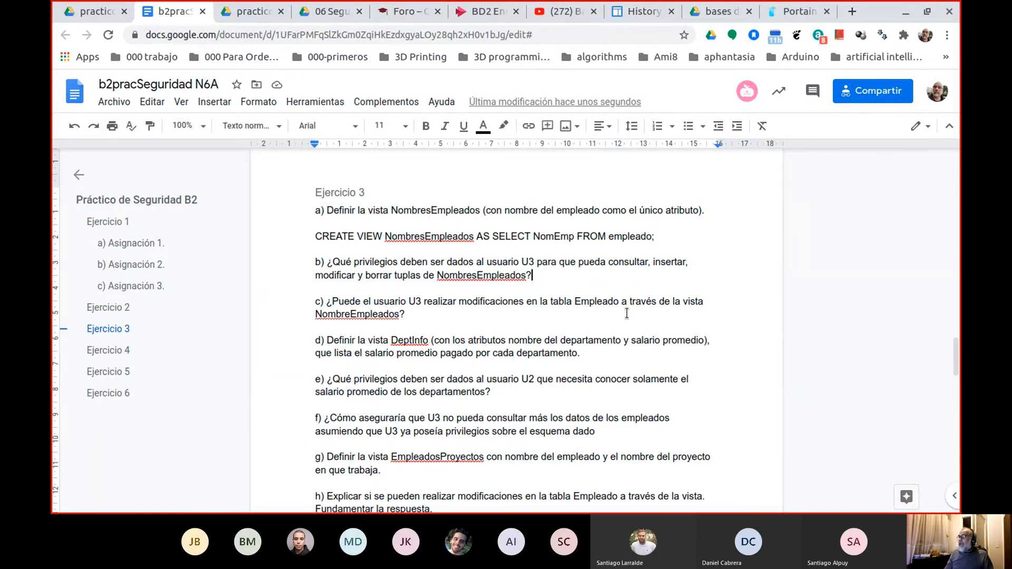
key(Return)
key(Return)
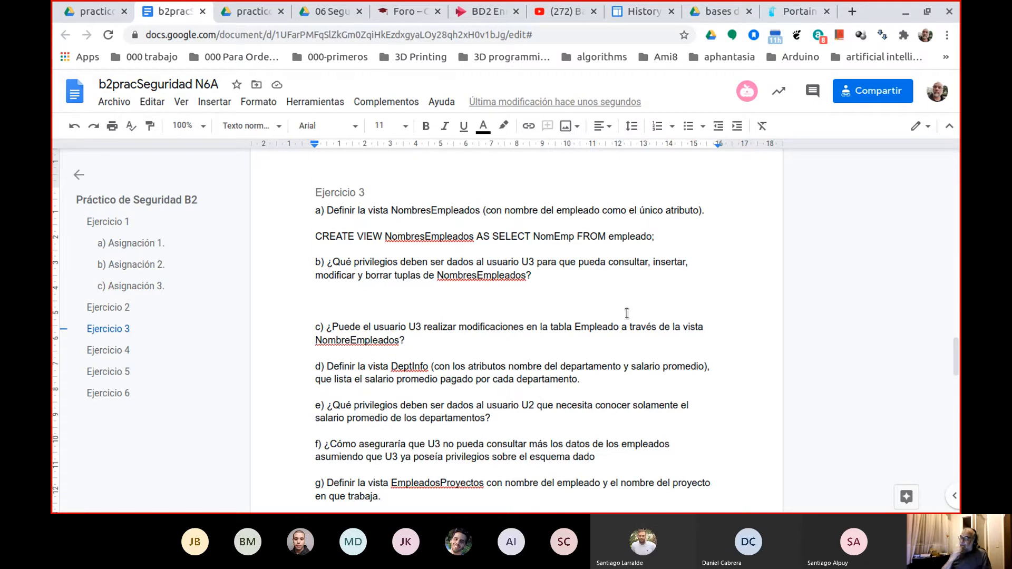
key(Return)
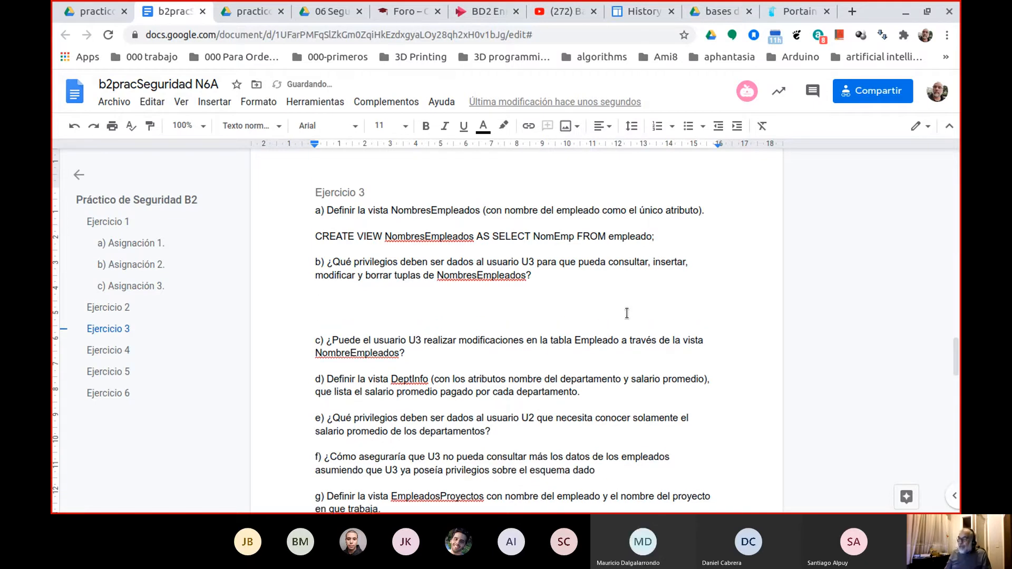
Highlight the text of question b) about user U3's privileges on NombresEmpleados to read it.
key(Up)
key(Up)
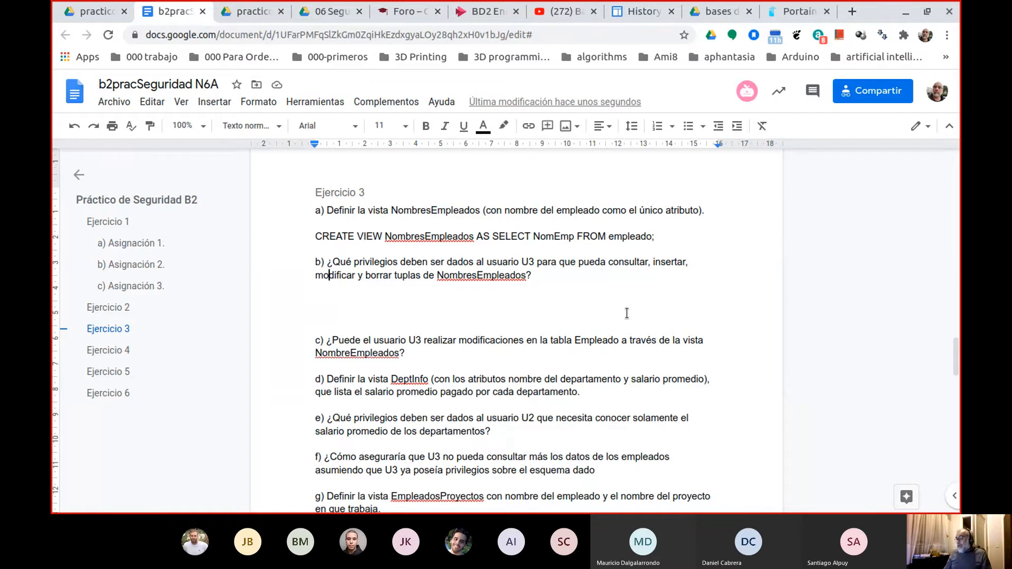
key(shift+Down)
key(shift+End)
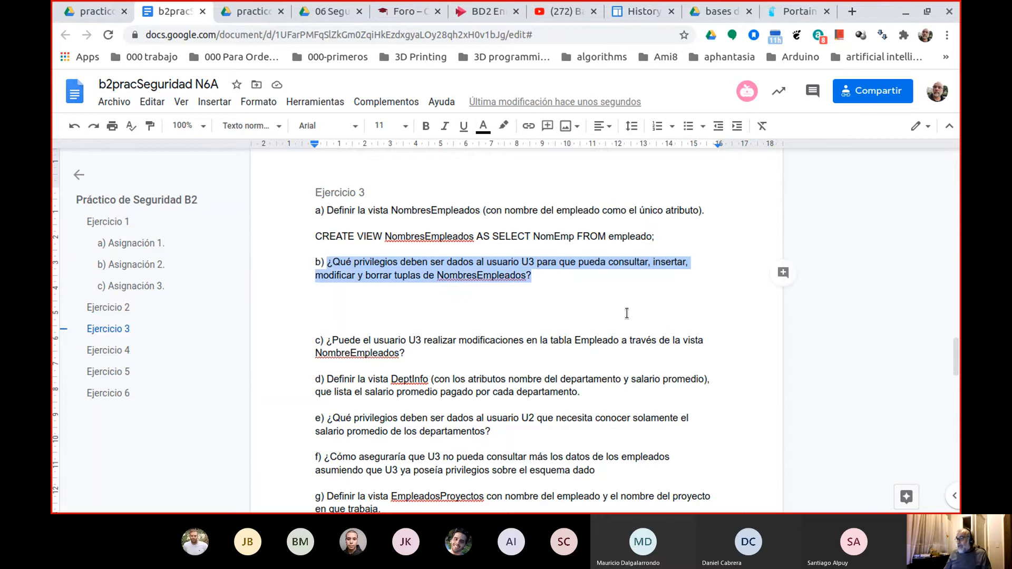
key(Left)
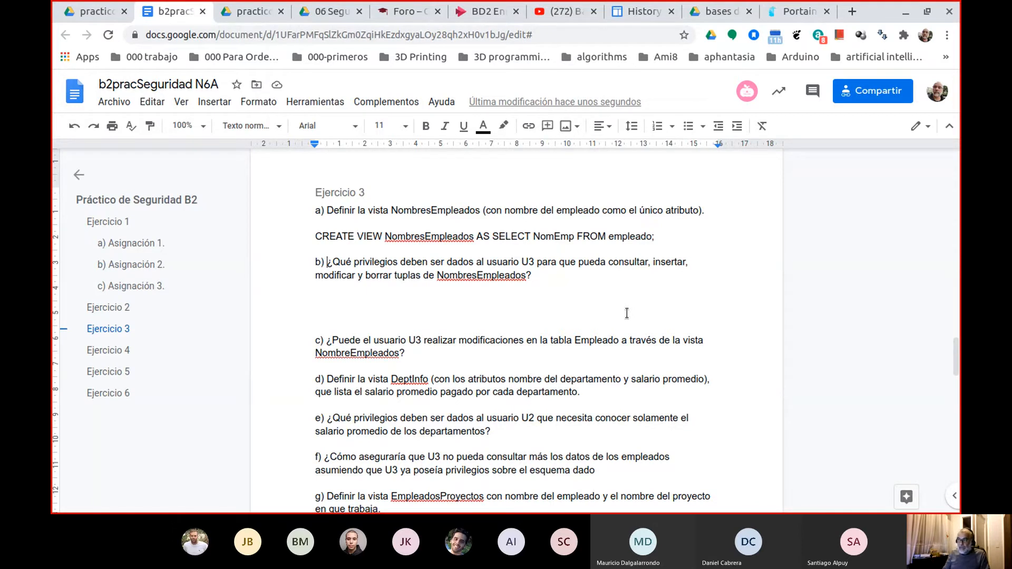
Write "GRANT INSERT; SELECT; UPDATE ; DELETE" on the blank line below question b).
key(Down)
key(Down)
key(Down)
key(Up)
key(Down)
key(Up)
key(Down)
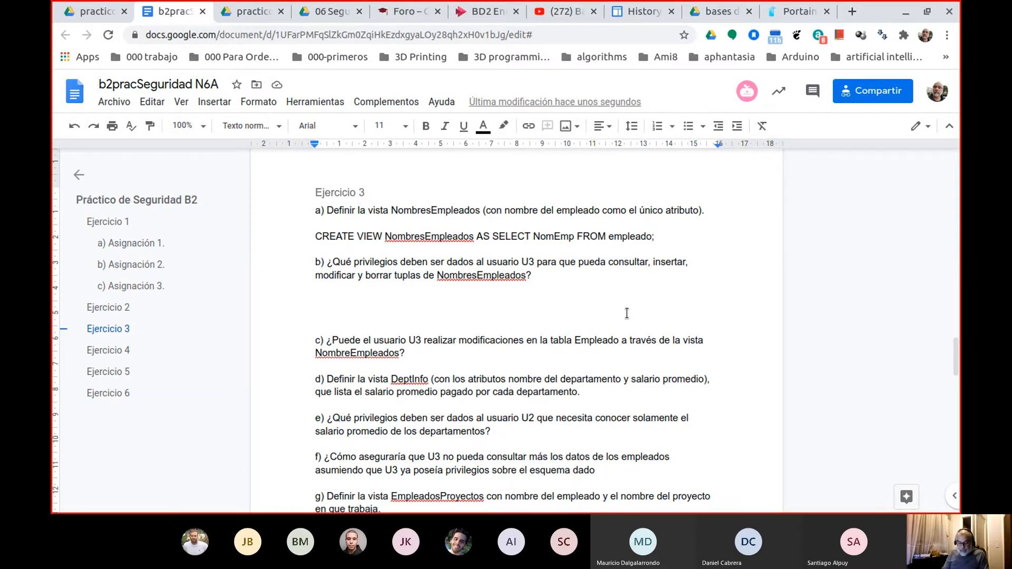
text(GRANT)
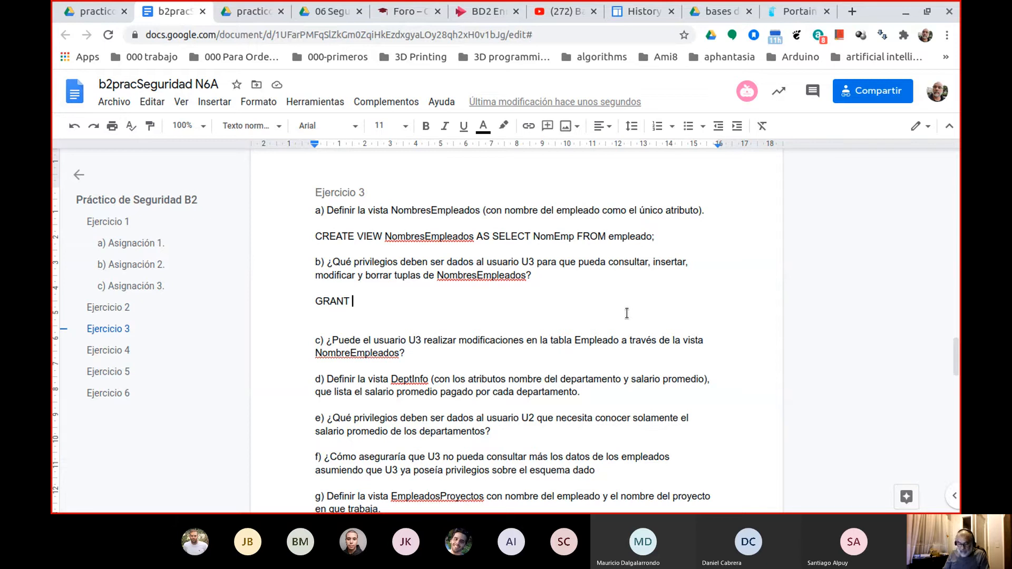
text(INSERT;)
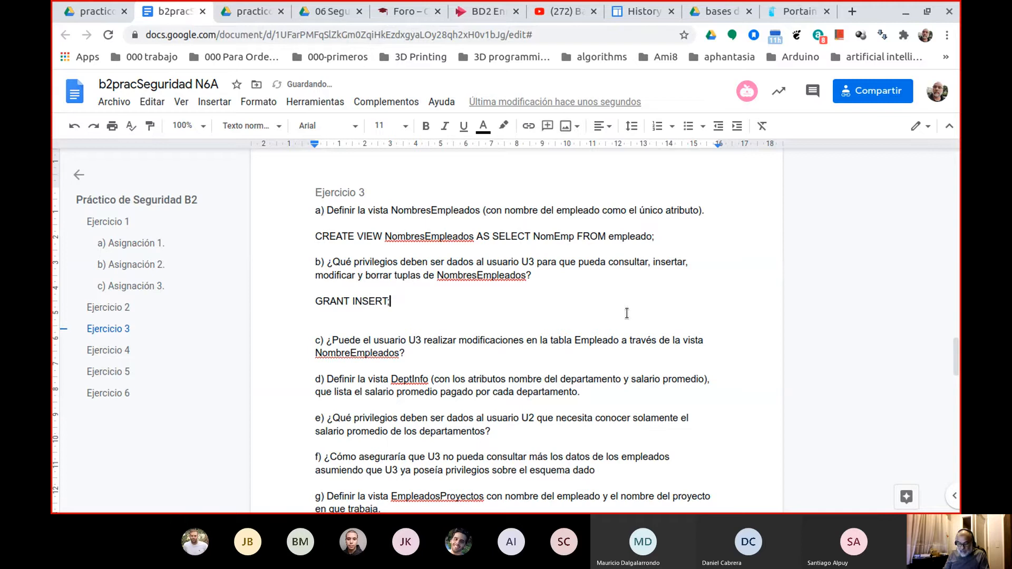
text( SELECT)
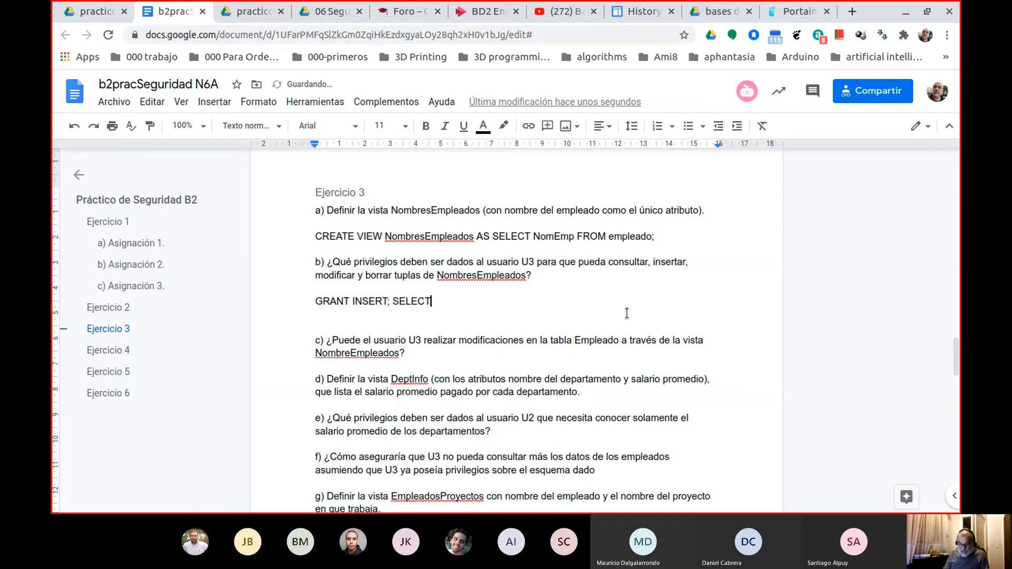
text(; UPDATE ; DELETE)
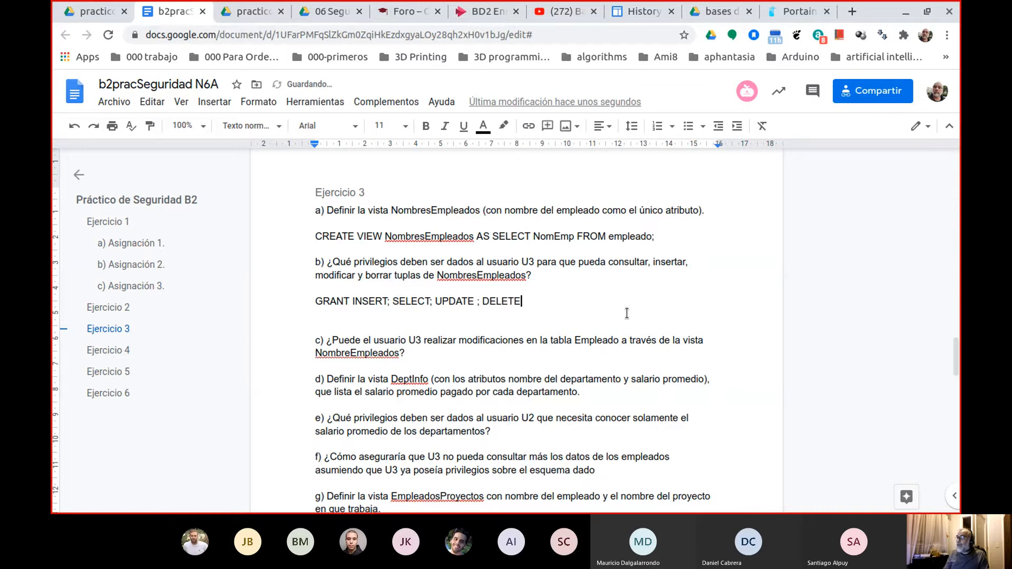
Replace the semicolons between the privileges in the GRANT statement with commas.
key(ctrl+Left)
key(ctrl+Left)
key(ctrl+Left)
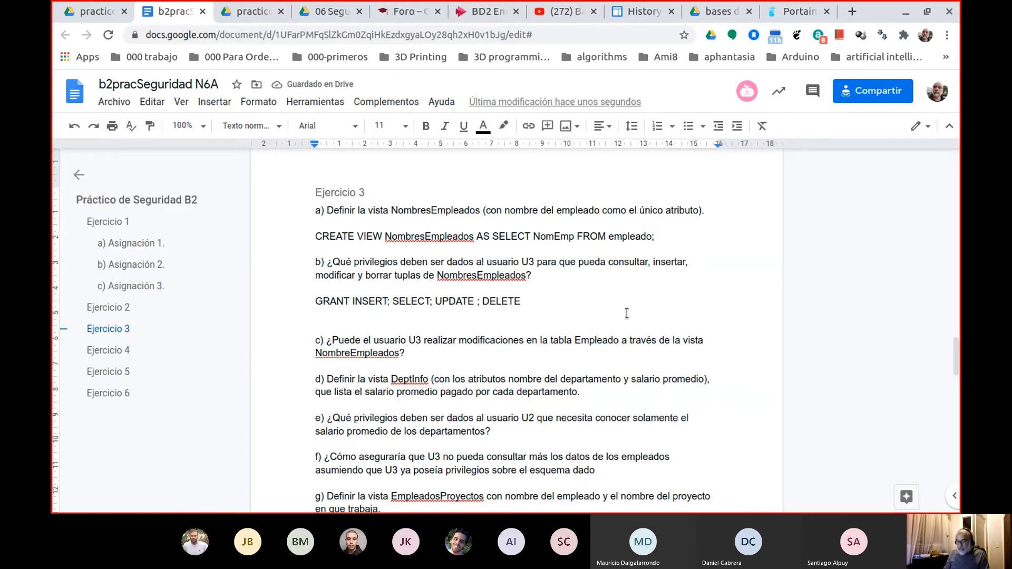
key(BackSpace)
text(,)
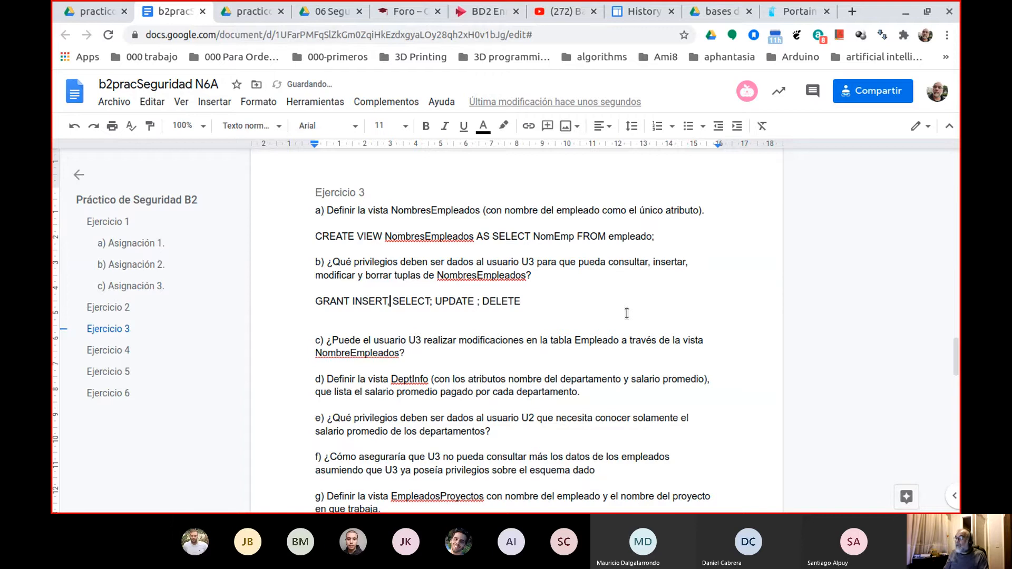
key(Right)
key(Right)
key(Right)
key(Right)
key(Right)
key(Right)
key(Right)
key(Right)
key(BackSpace)
text(,)
key(Right)
key(Right)
key(Right)
key(Right)
key(Right)
key(Right)
key(Right)
key(Right)
key(Right)
key(BackSpace)
text(, DELETE T)
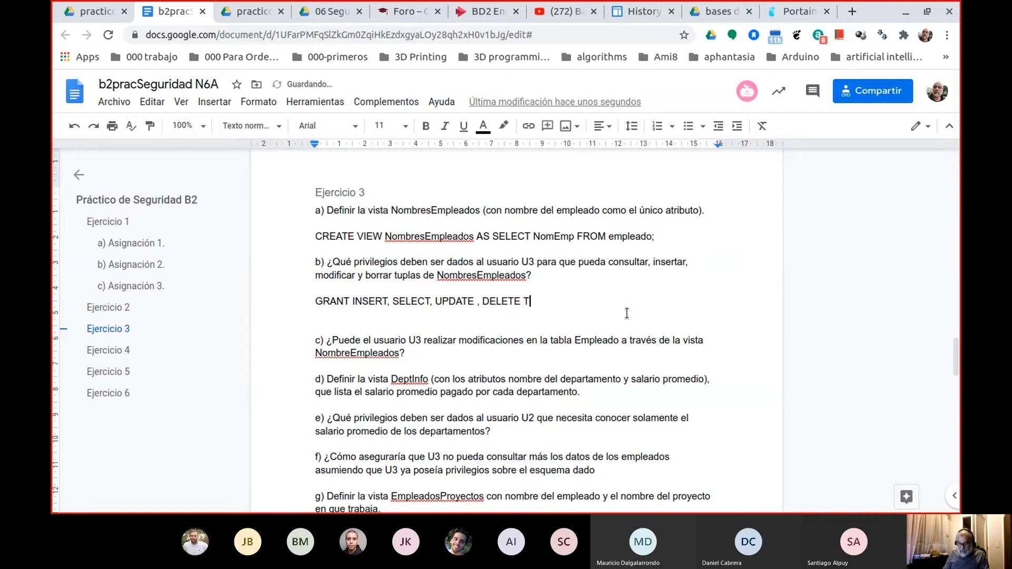
text(O )
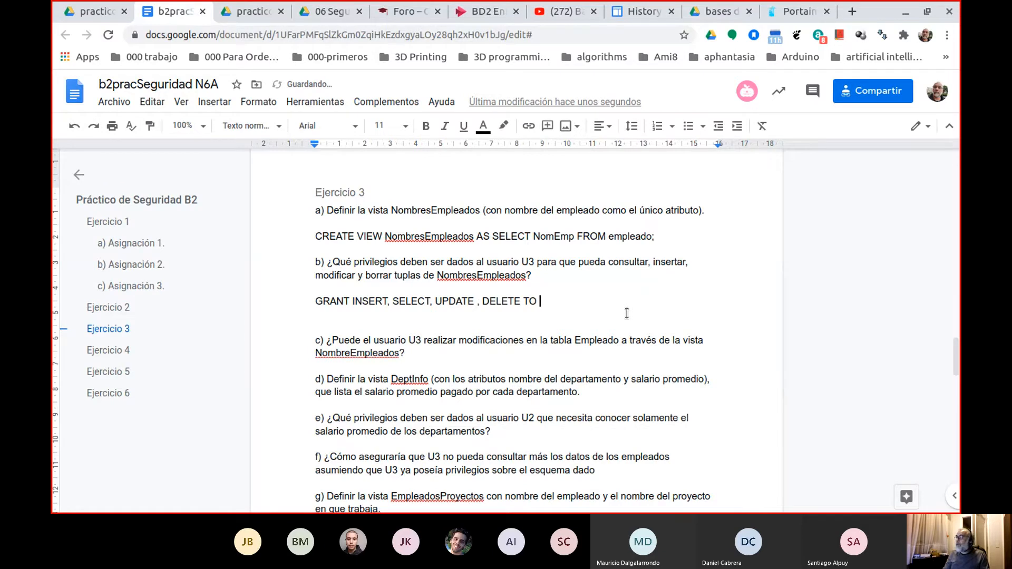
text(U3;)
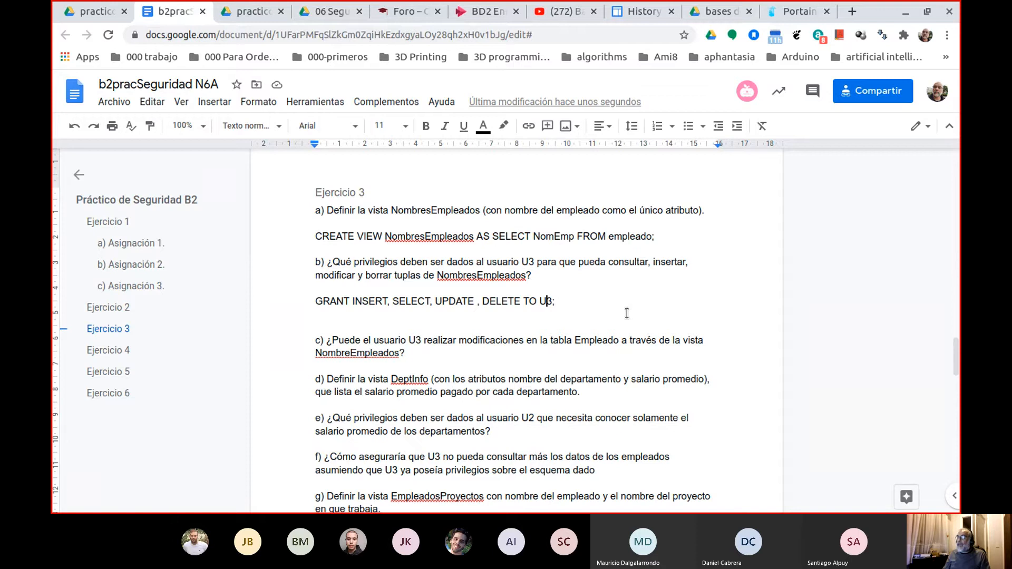
Insert "ON" between "DELETE" and "TO U3;" in the GRANT statement.
key(Left)
key(Left)
key(Left)
key(Left)
key(Left)
key(Left)
key(Left)
key(Left)
key(Left)
key(Left)
key(Left)
key(Right)
key(Right)
key(Right)
text(ON)
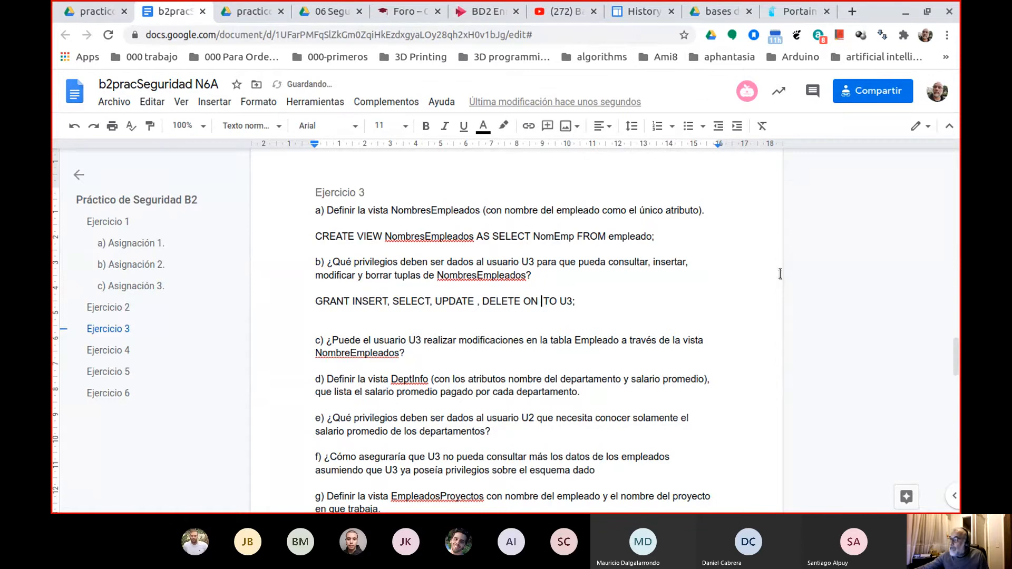
Copy the view name NombresEmpleados from question b) and paste it after "ON" in the GRANT statement.
click(496, 277)
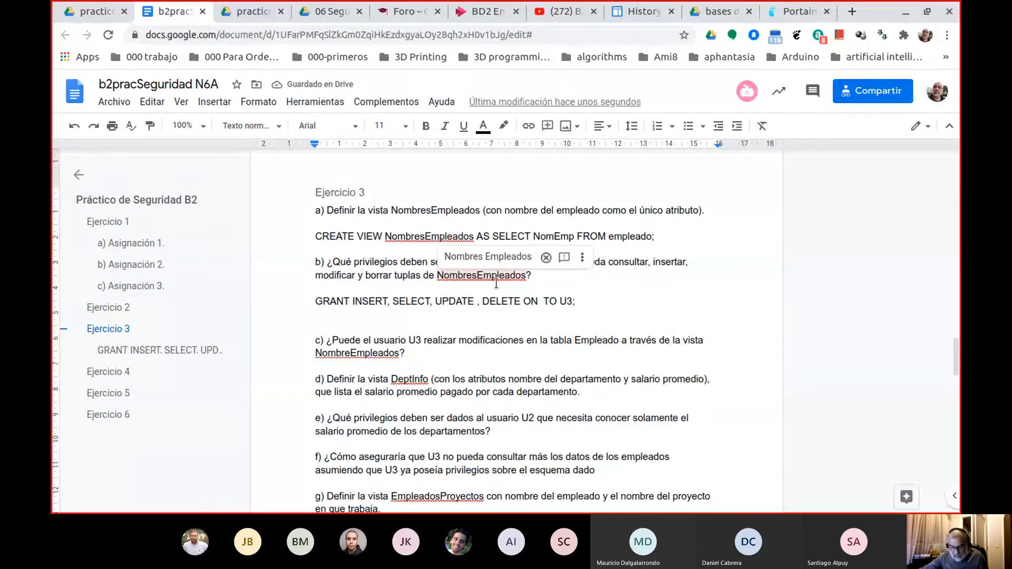
double_click(497, 278)
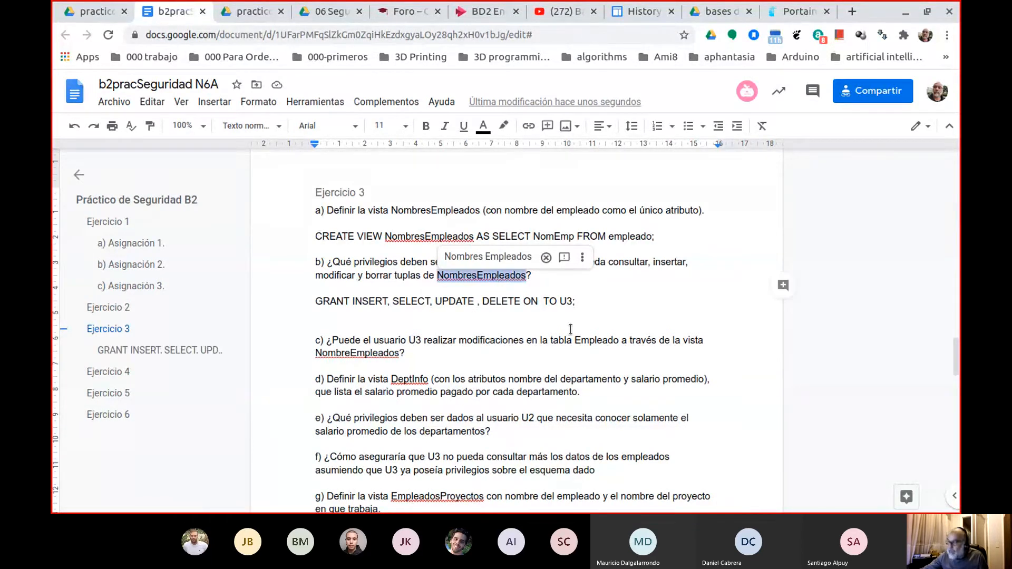
key(ctrl+c)
click(541, 301)
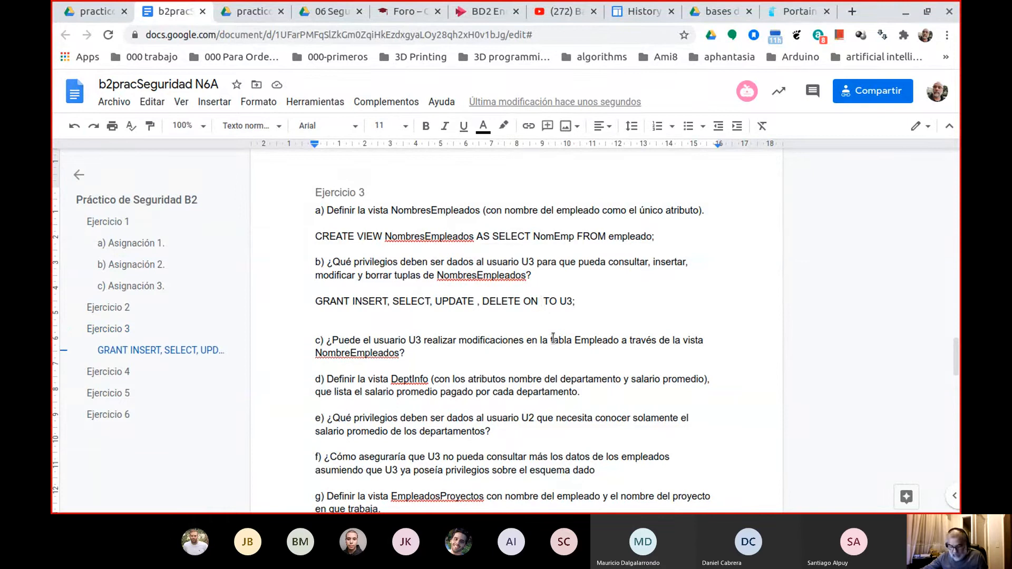
key(ctrl+v)
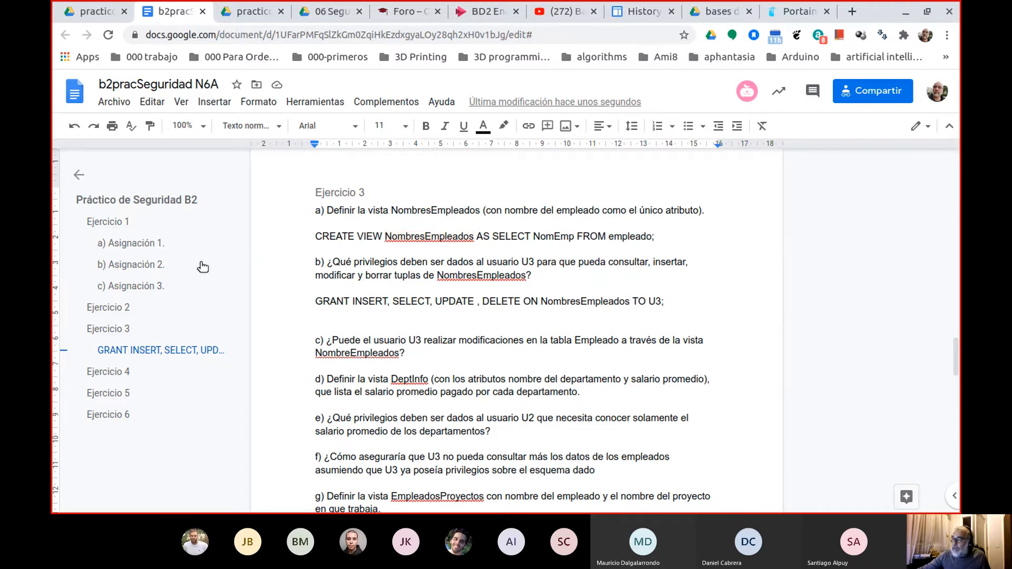
Remove the extra blank line between the GRANT statement and question c).
click(309, 314)
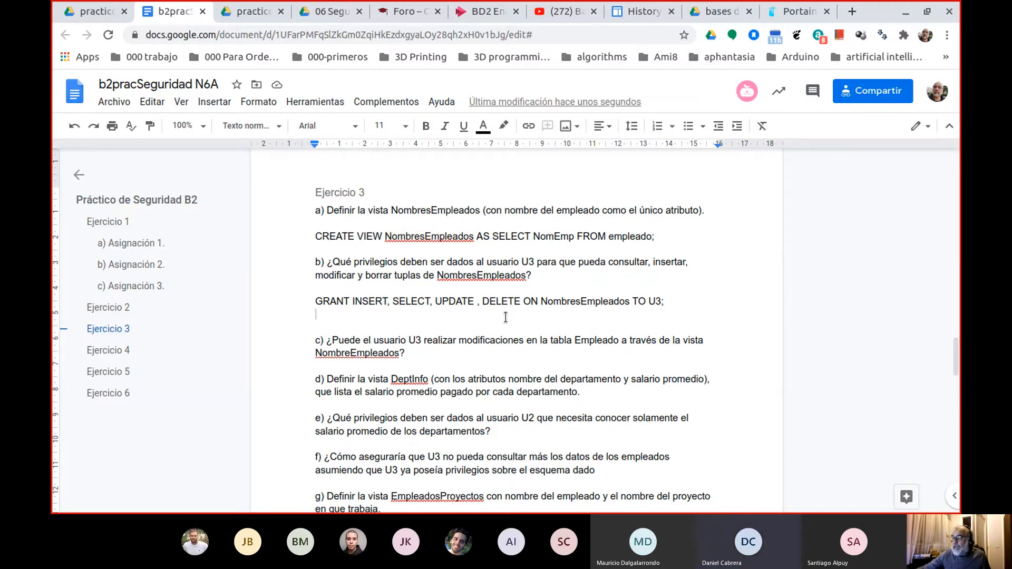
key(Down)
key(Down)
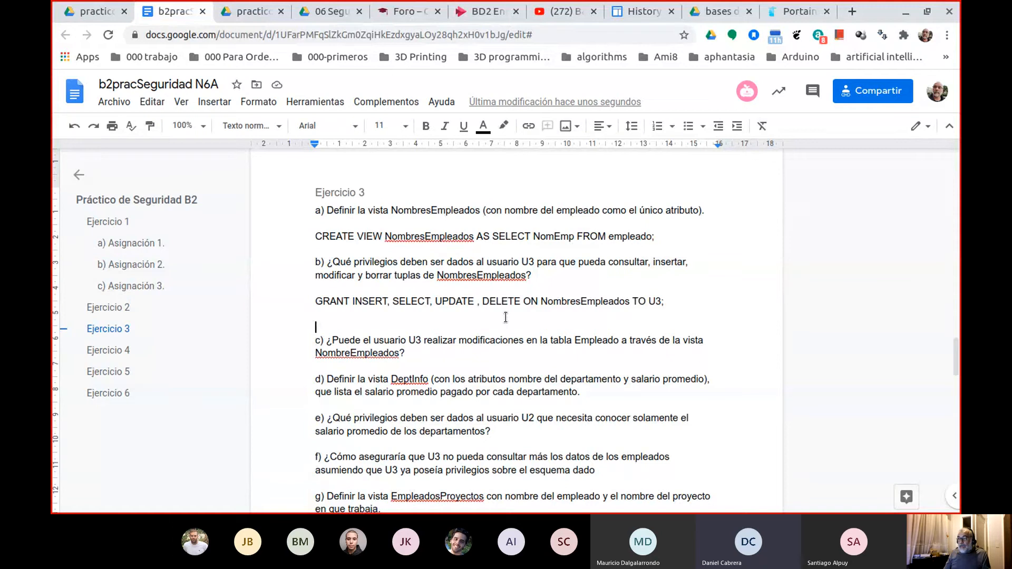
click(506, 317)
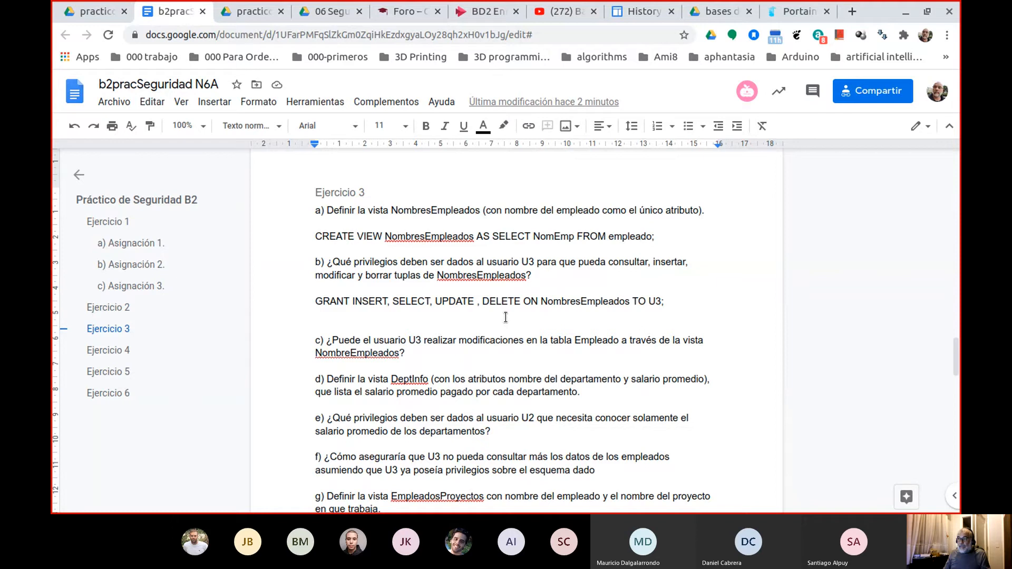
key(BackSpace)
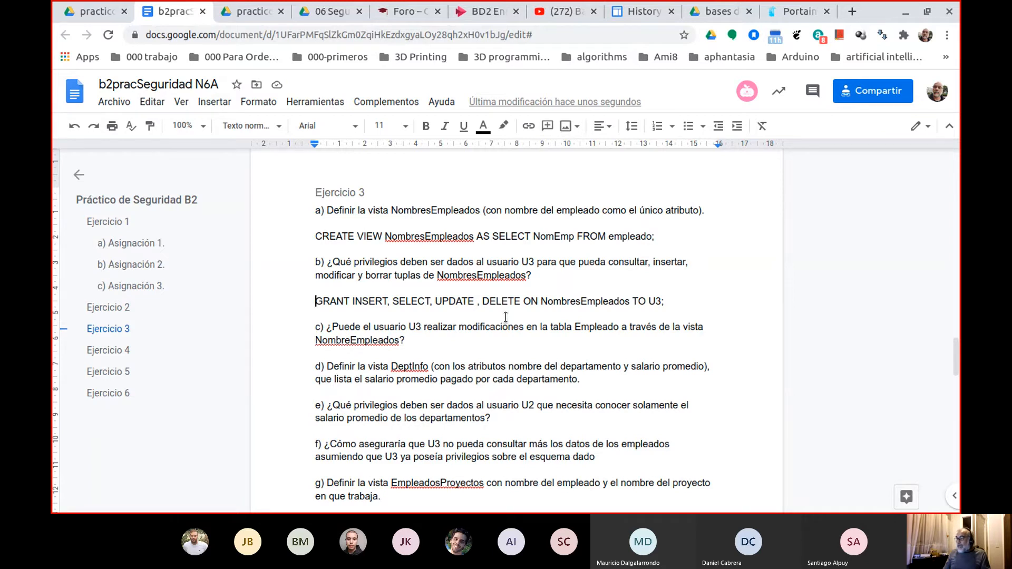
Add blank lines for the answer below question c), before question d).
key(Down)
key(Down)
key(Right)
key(Right)
key(Right)
key(Right)
key(Right)
key(Right)
key(Right)
key(Right)
key(Right)
key(Right)
key(Right)
key(Right)
key(Right)
key(Right)
key(Right)
key(Right)
key(Right)
key(Right)
key(Right)
key(Right)
key(Right)
key(Right)
key(Right)
key(Right)
key(Right)
key(Right)
key(Right)
key(Right)
key(Right)
key(Right)
key(Right)
key(Right)
key(Right)
key(Right)
key(Right)
key(Right)
key(Down)
key(Return)
key(Return)
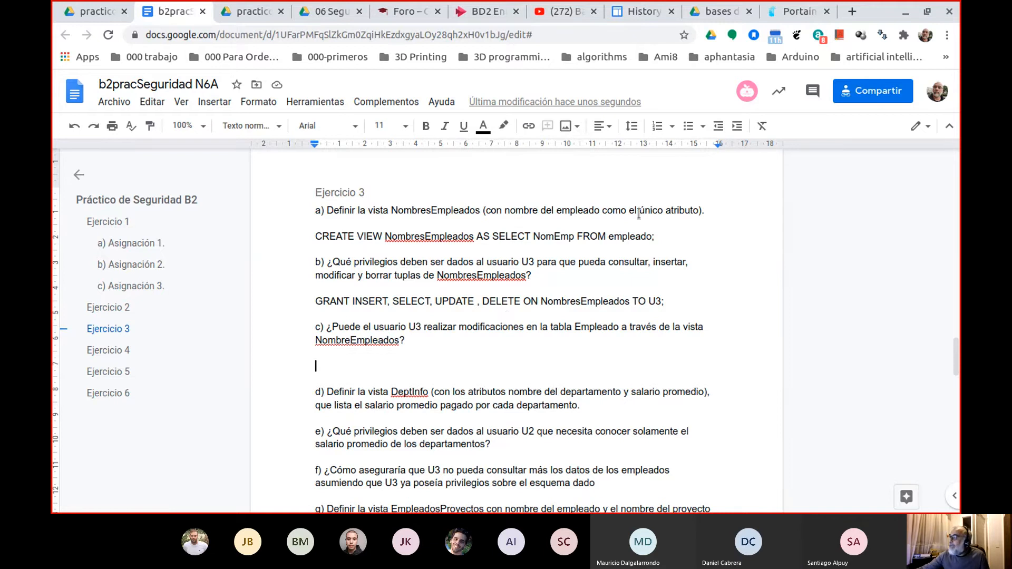
Switch to the b2pracSeguridad.pdf assignment and highlight the NroDoc attribute of EMPLEADO to examine the table's key.
scroll(542, 195, up, 4)
scroll(542, 195, up, 20)
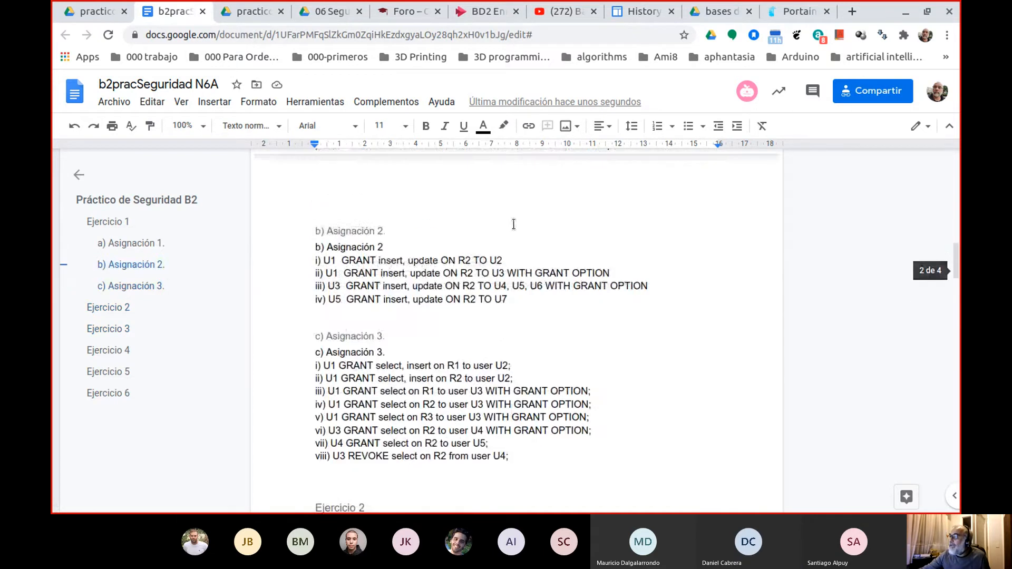
scroll(526, 214, up, 8)
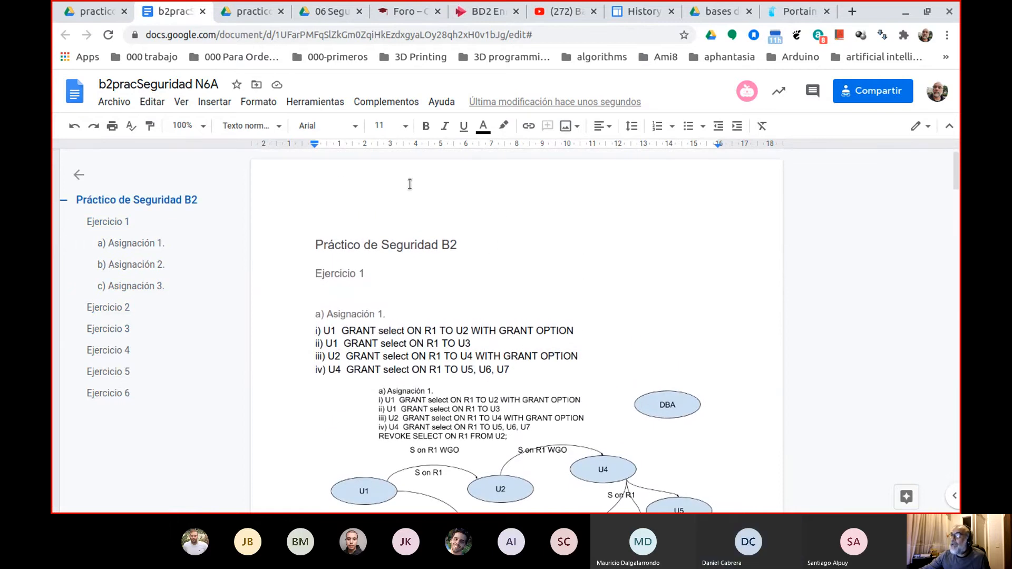
scroll(409, 185, down, 5)
click(91, 12)
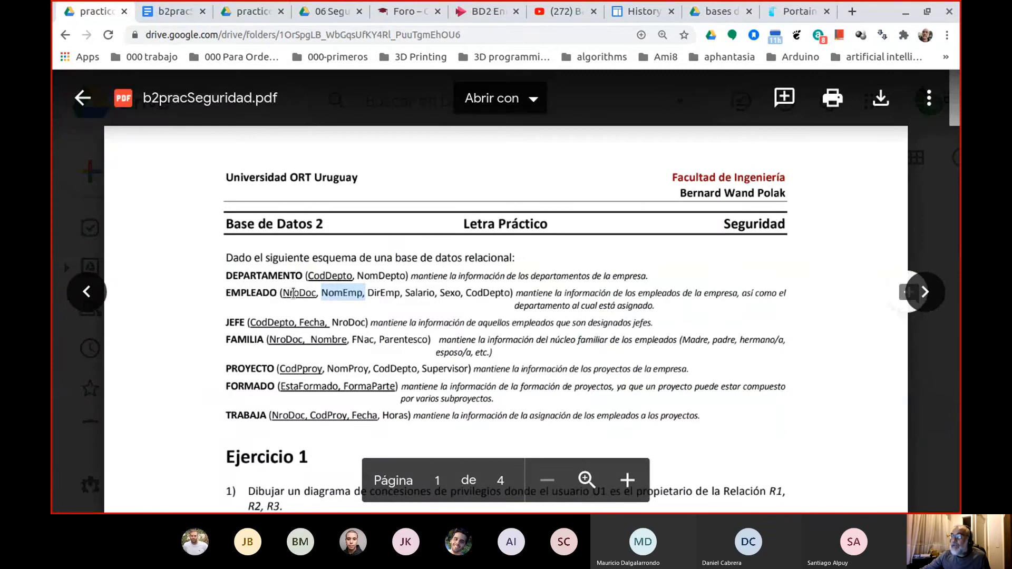
double_click(298, 293)
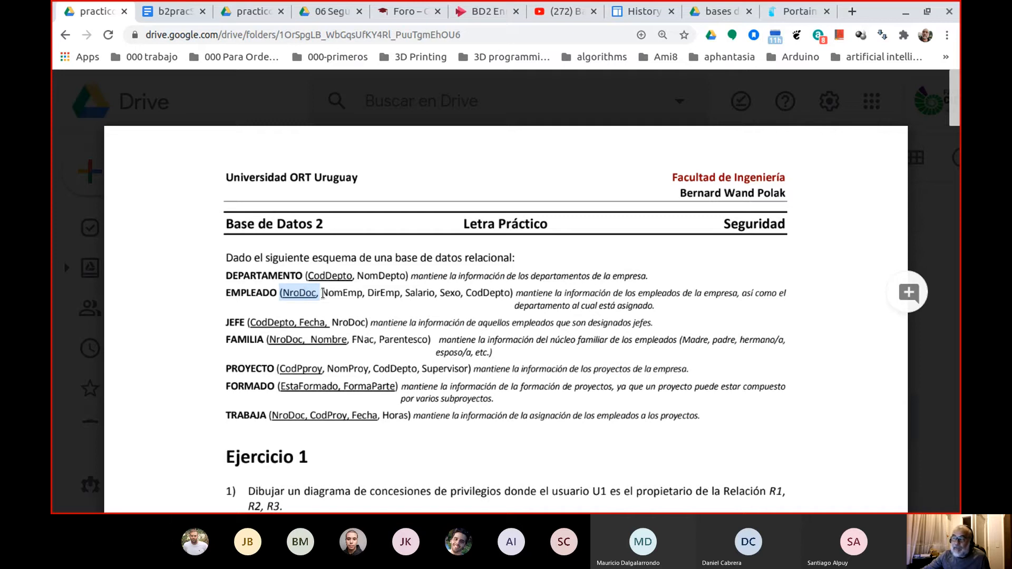
click(299, 293)
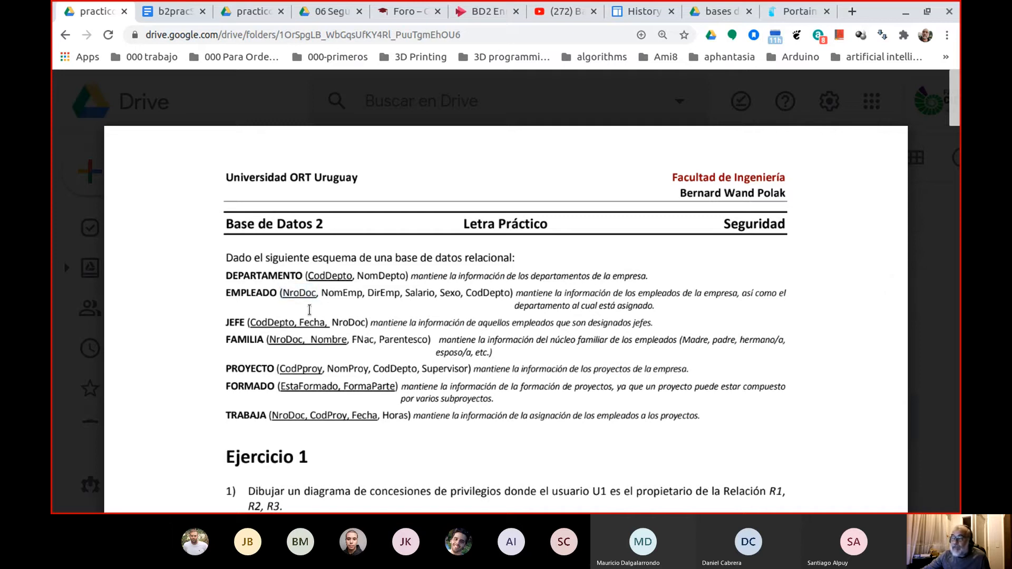
double_click(303, 294)
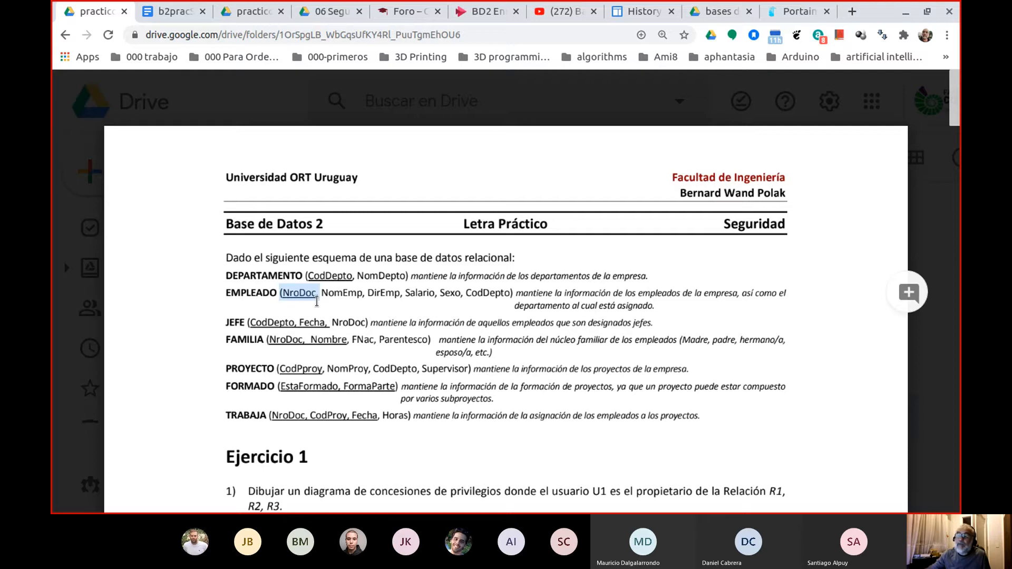
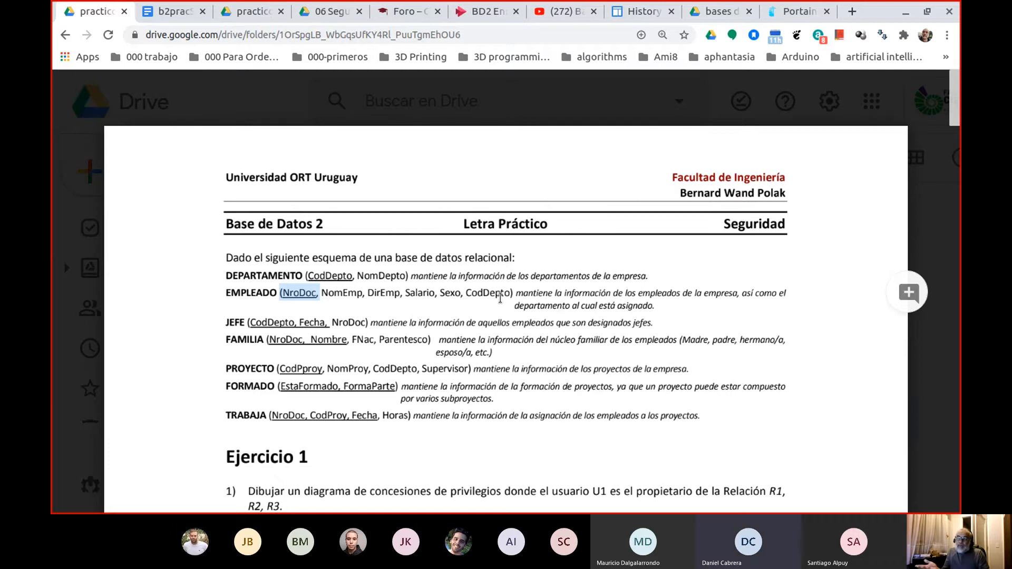
Highlight the NomEmp and CodDepto attributes of EMPLEADO in the assignment's schema to examine the table's non-key attributes.
click(332, 295)
double_click(332, 294)
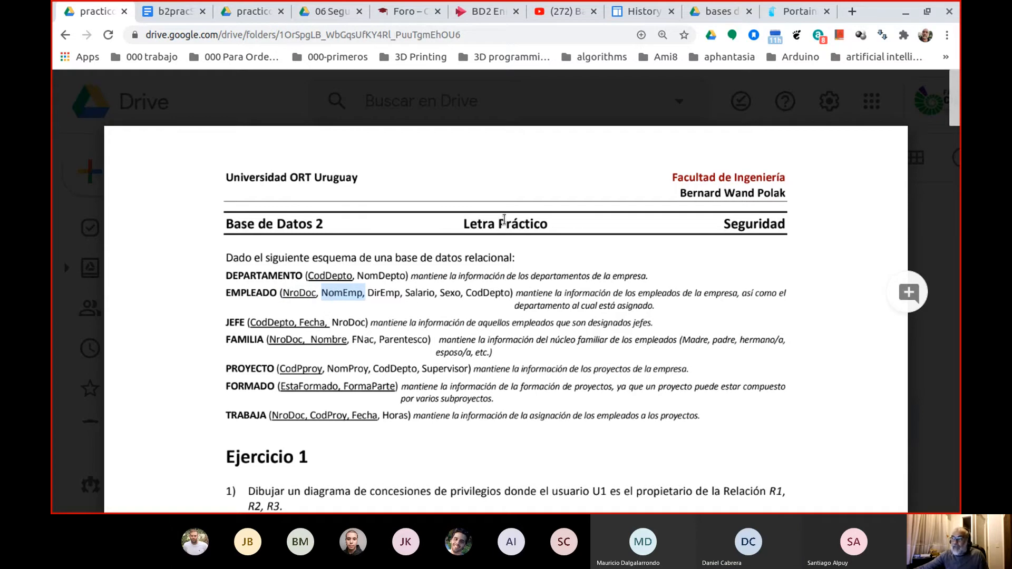
double_click(476, 292)
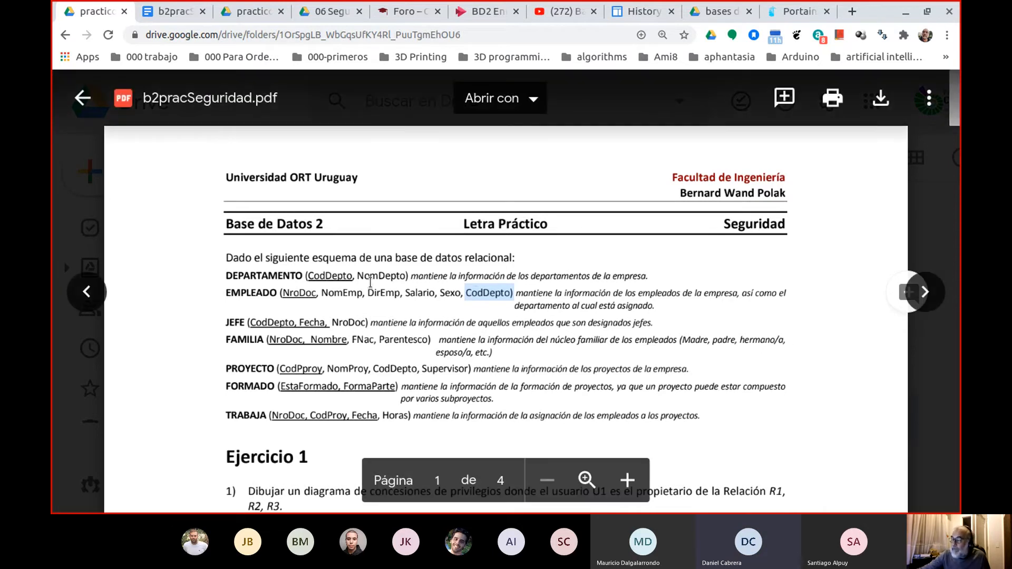
Read the Ejercicio 3 questions in the b2pracSeguridad.pdf assignment, including question d) about the DeptInfo view.
scroll(371, 296, down, 10)
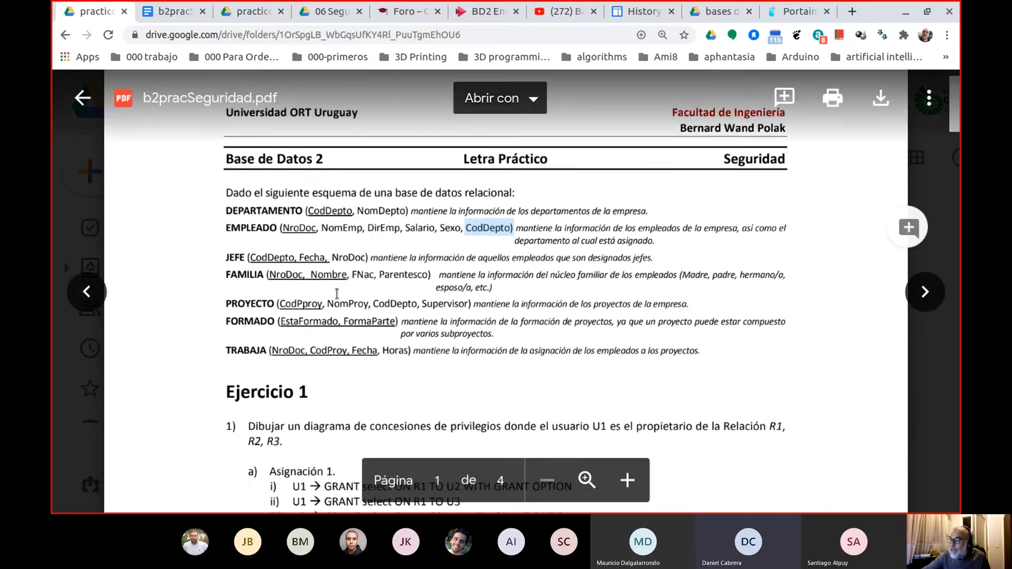
scroll(370, 306, down, 10)
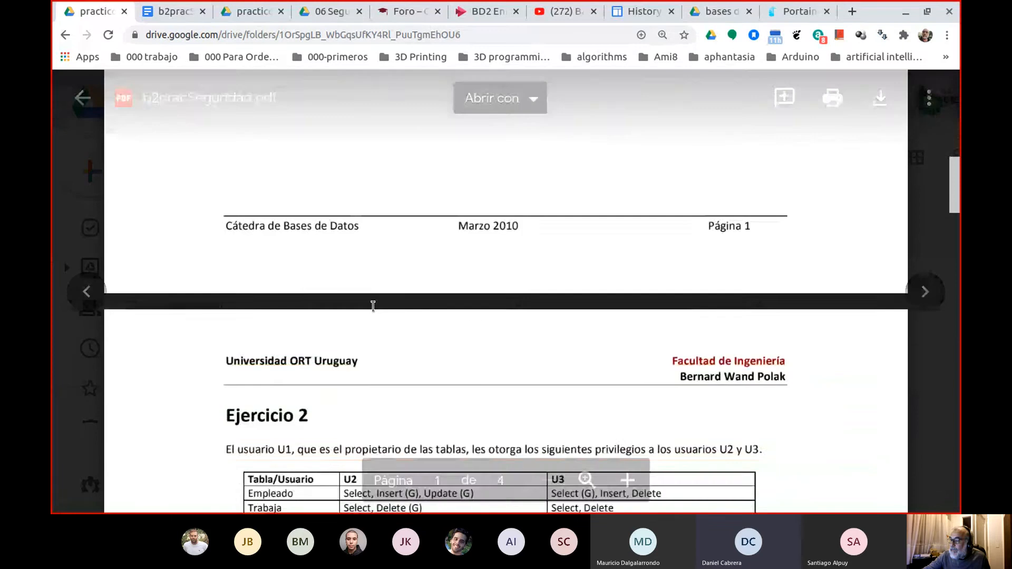
scroll(434, 313, down, 7)
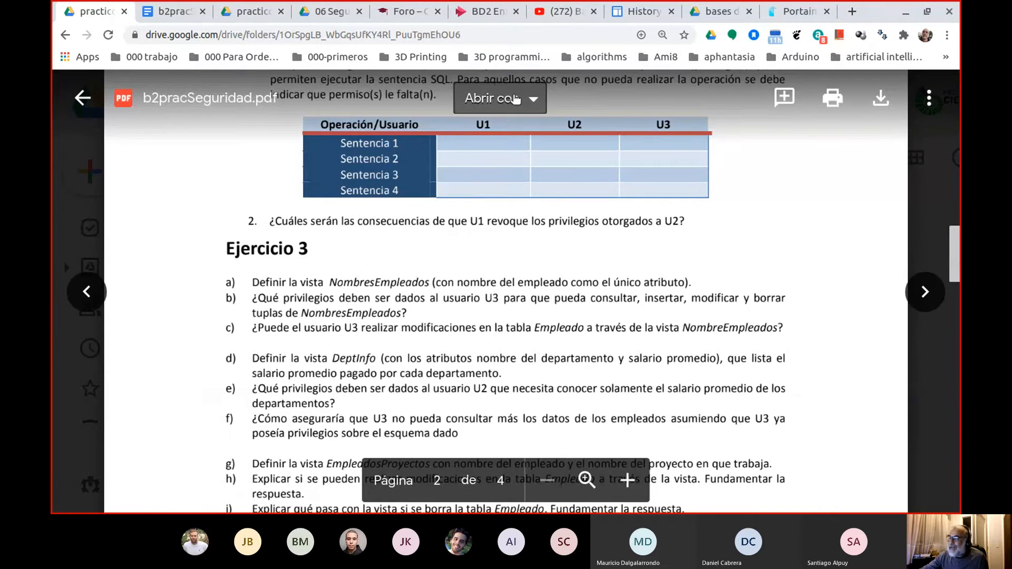
click(174, 22)
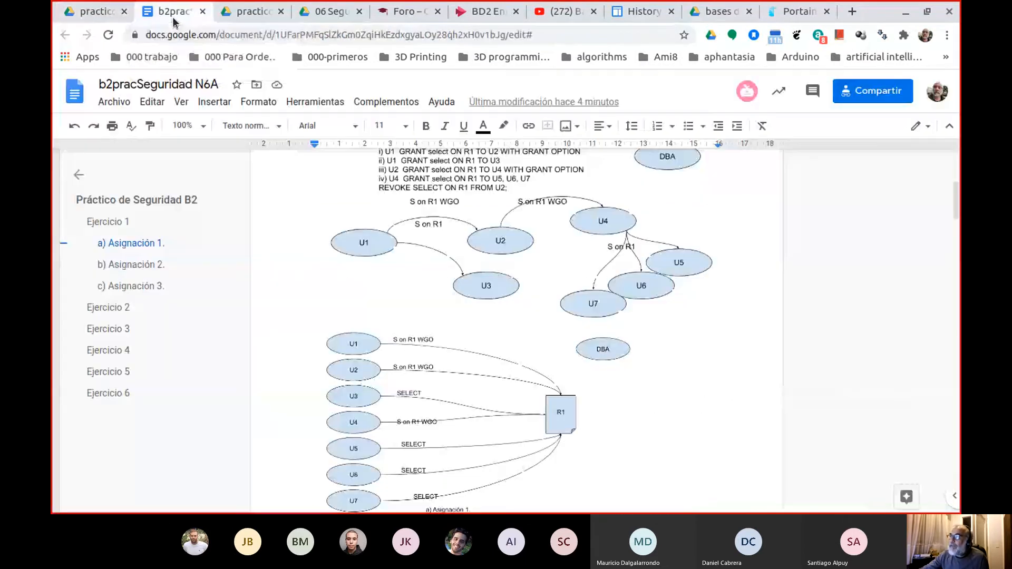
click(118, 19)
scroll(448, 293, down, 2)
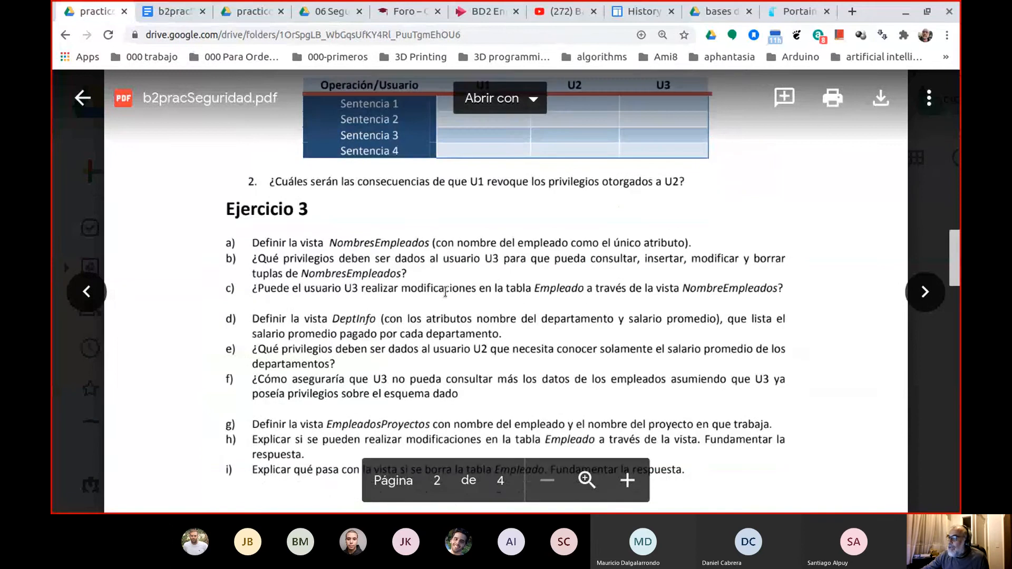
click(181, 21)
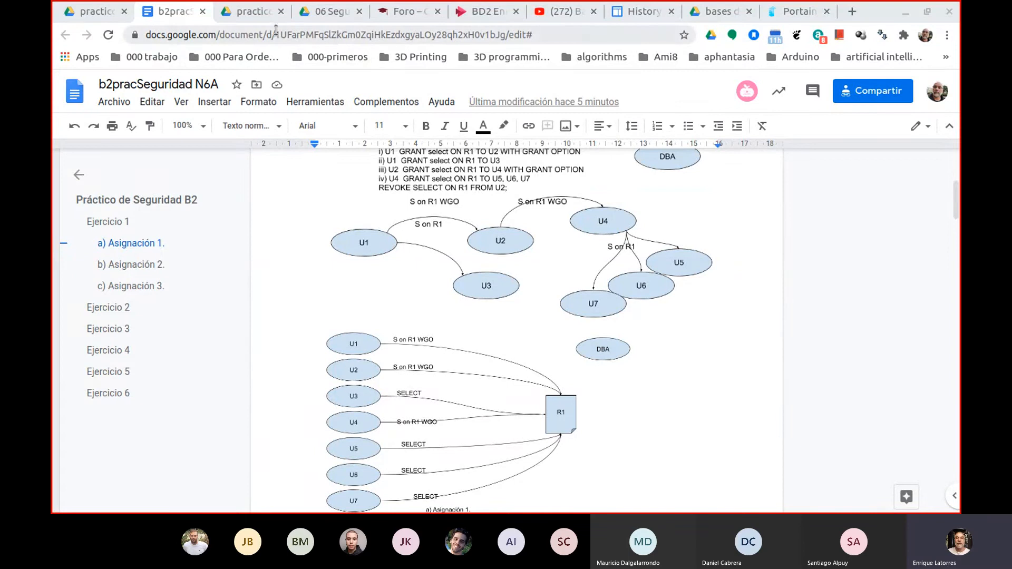
click(257, 15)
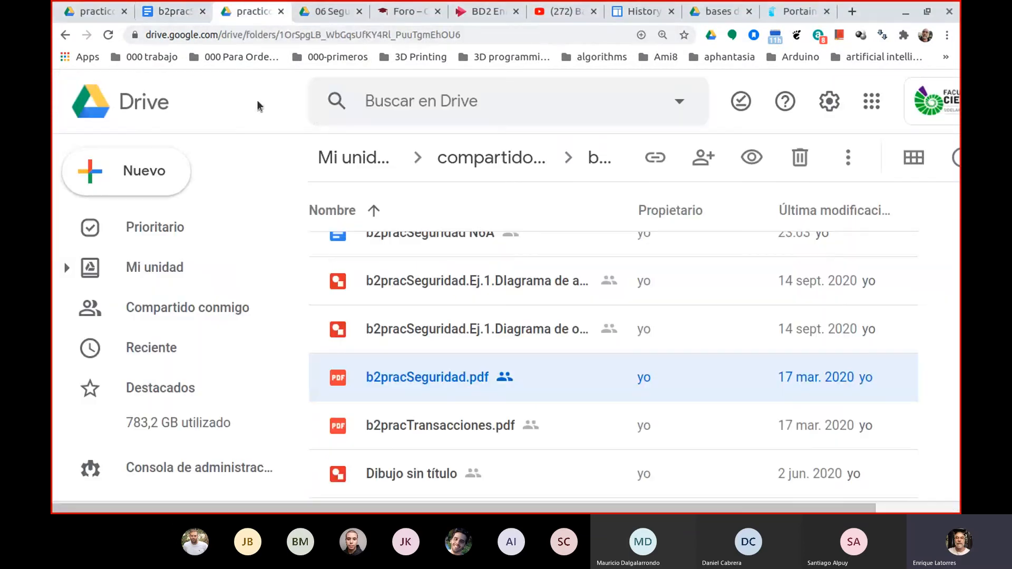
click(105, 13)
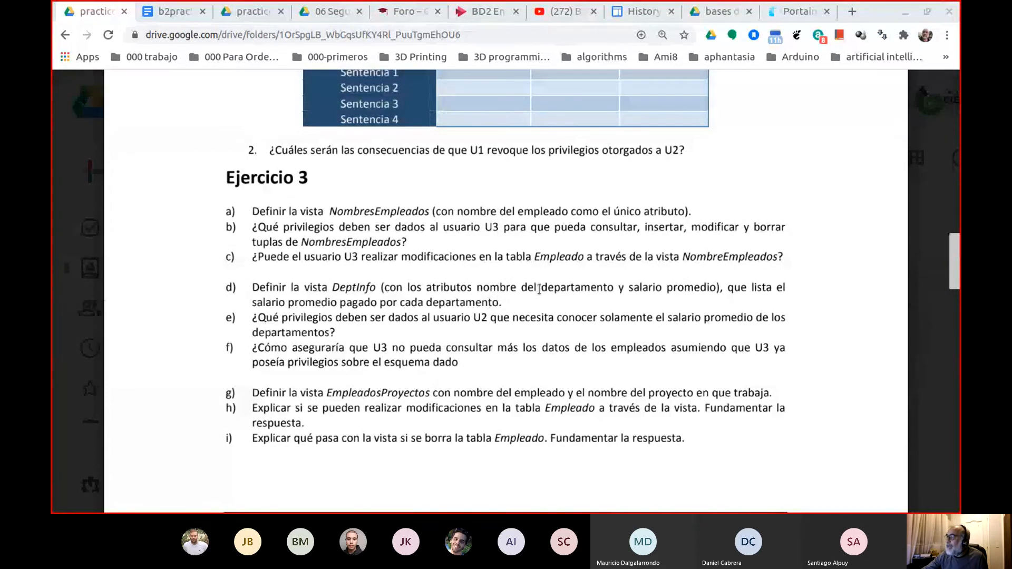
Examine the DEPARTAMENTO and EMPLEADO tables in the schema, highlighting NomDepto, Salario and NroDoc as candidate attributes for the DeptInfo view.
scroll(667, 240, up, 5)
drag(954, 235, 960, 67)
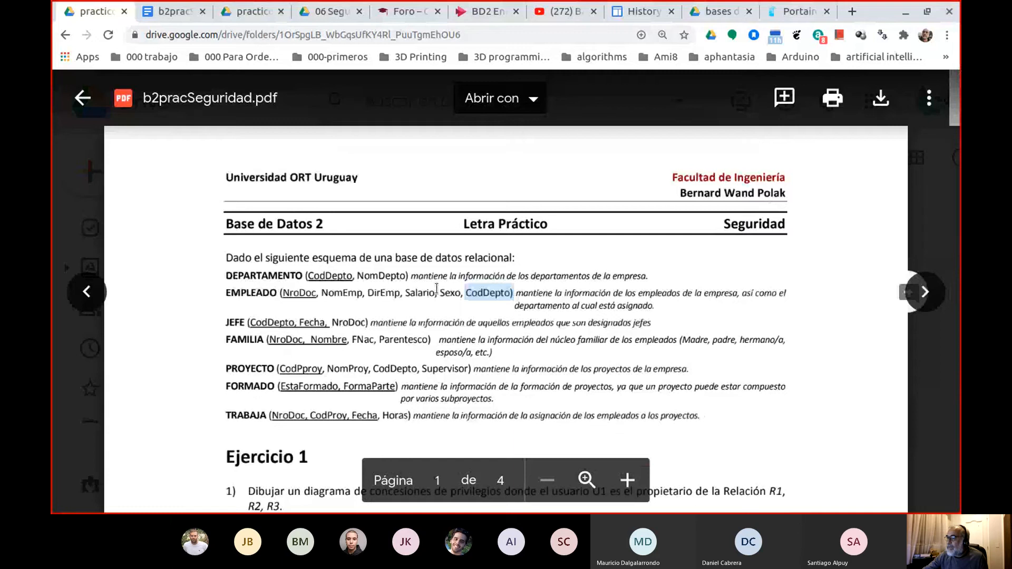
double_click(381, 276)
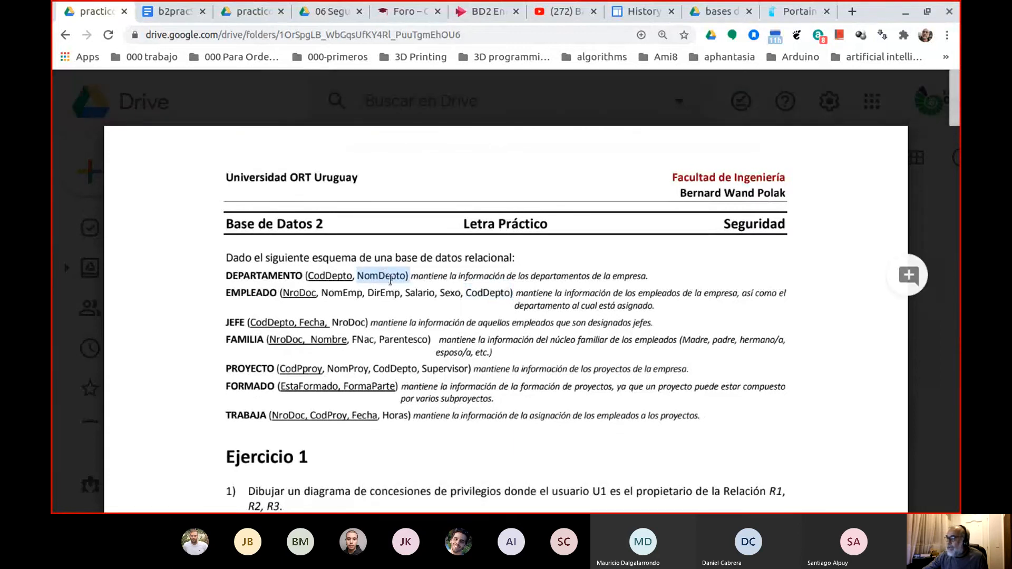
double_click(422, 293)
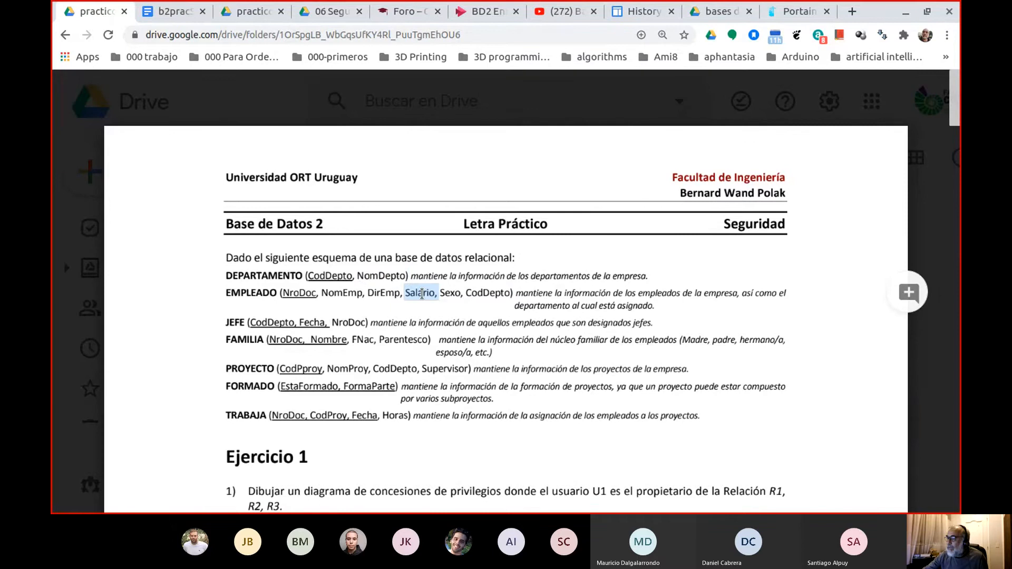
double_click(250, 295)
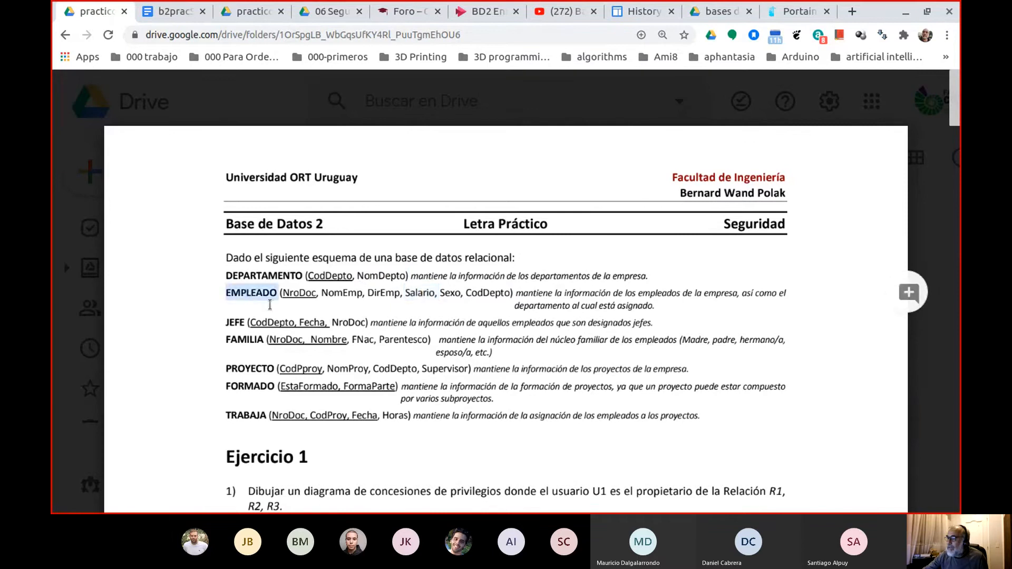
double_click(299, 294)
click(420, 293)
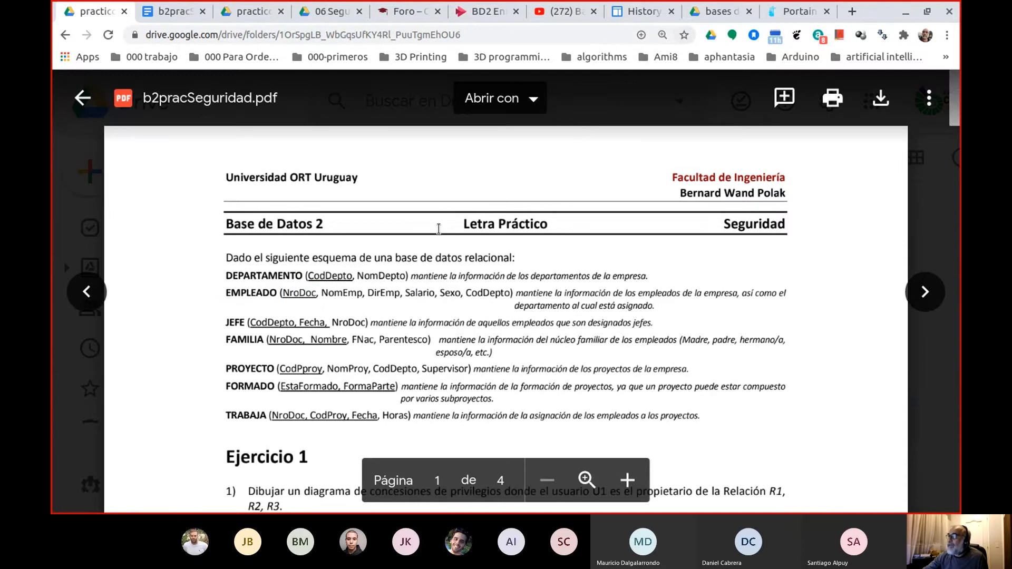
Copy the schema text from DEPARTAMENTO through the end of the EMPLEADO attribute list.
double_click(277, 282)
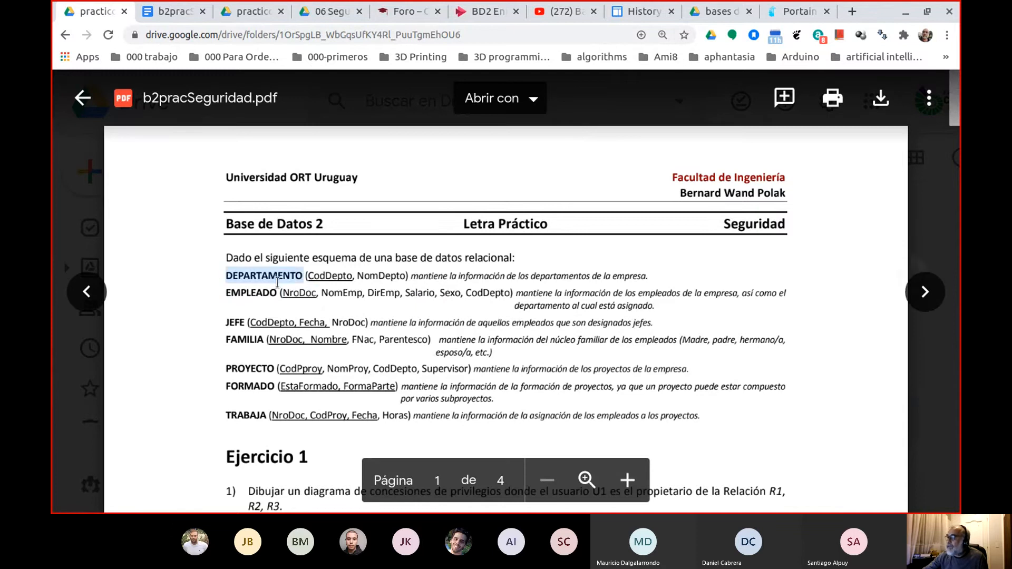
drag(277, 282, 474, 295)
right_click(485, 305)
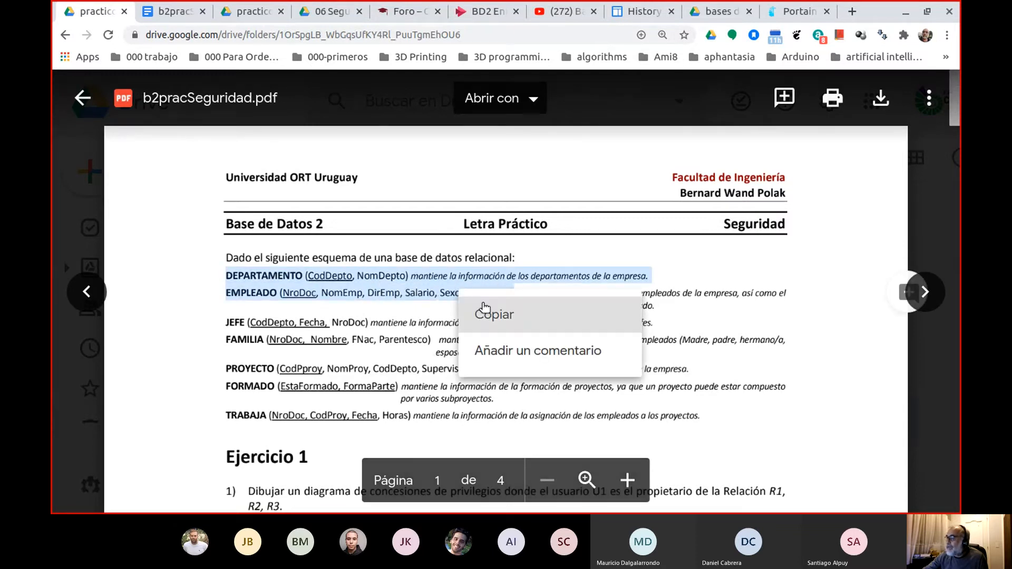
click(485, 314)
Check the wording of the Ejercicio 3 questions in the assignment PDF again.
click(174, 11)
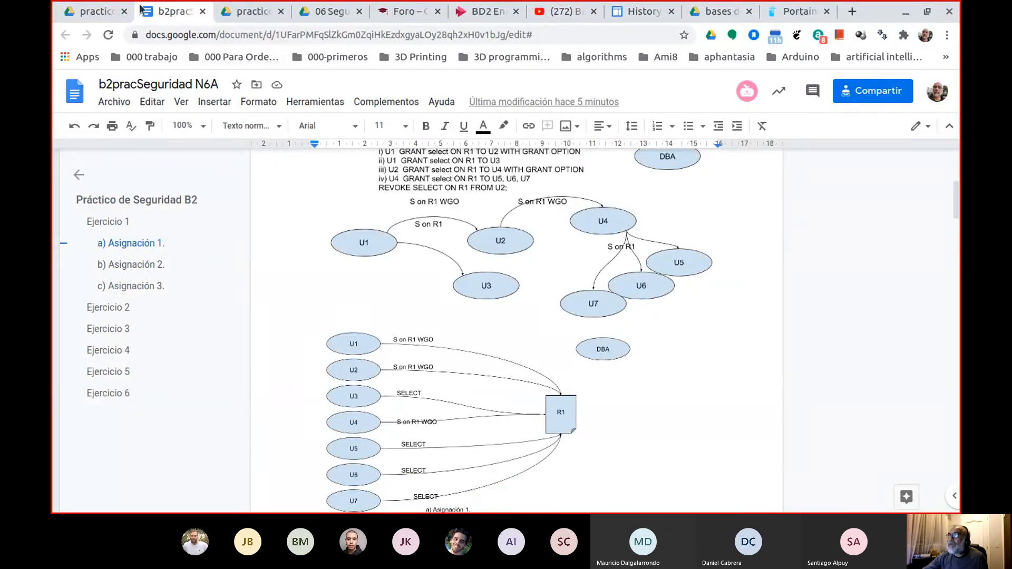
click(102, 11)
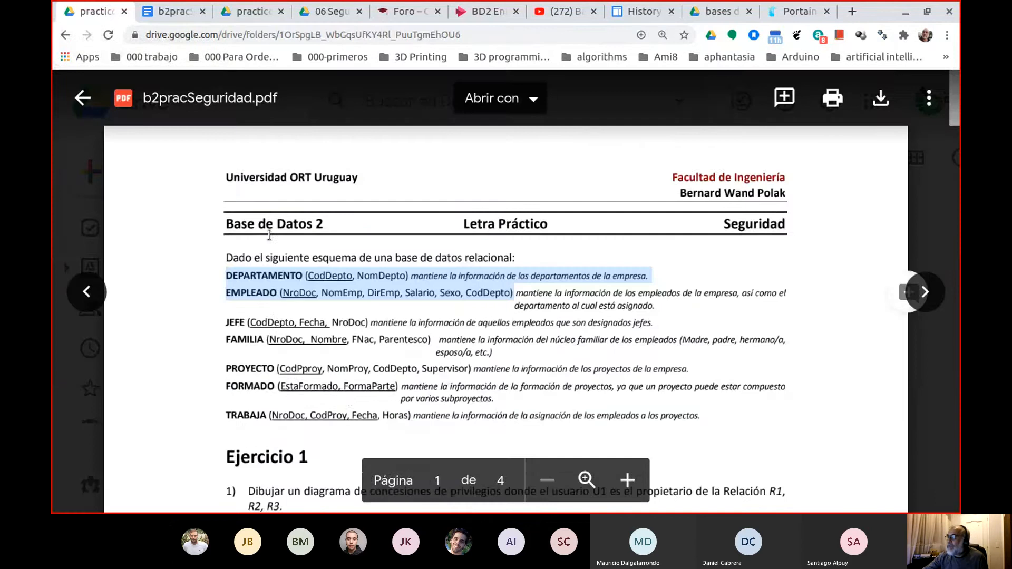
scroll(269, 235, down, 15)
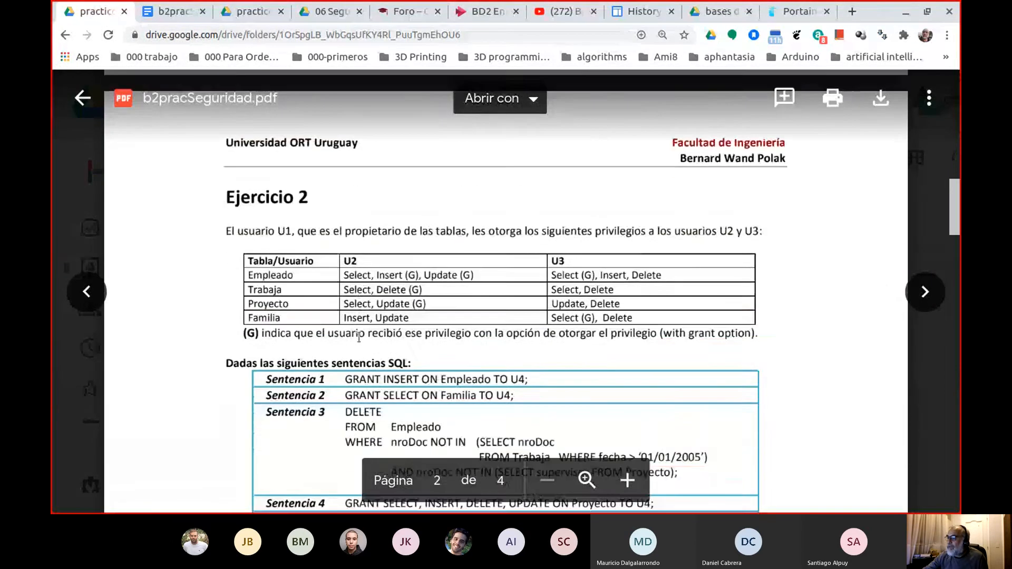
scroll(359, 338, down, 10)
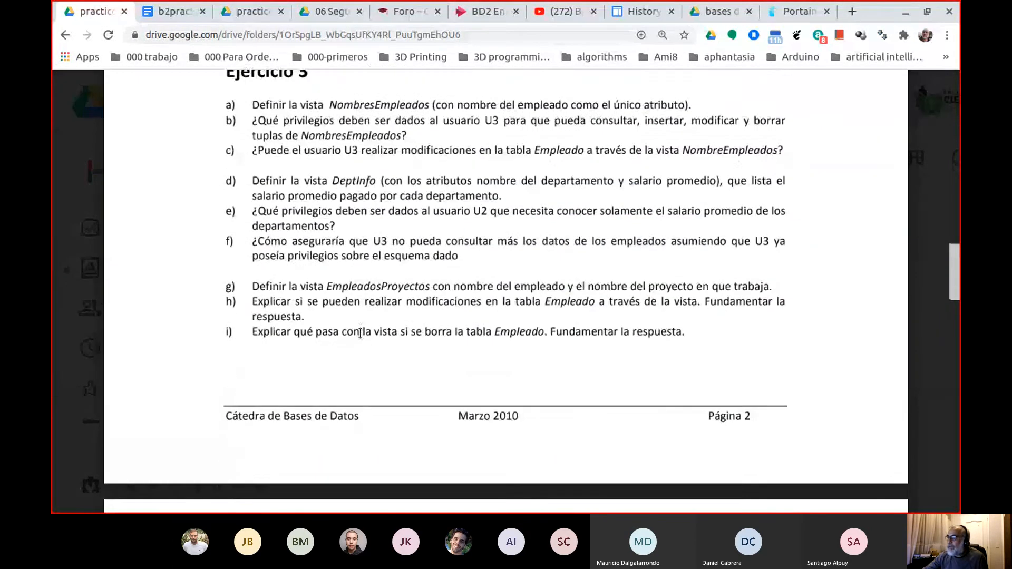
Switch to the b2pracSeguridad N6A document and paste the copied table definitions on new lines below question d) of Ejercicio 3.
click(166, 11)
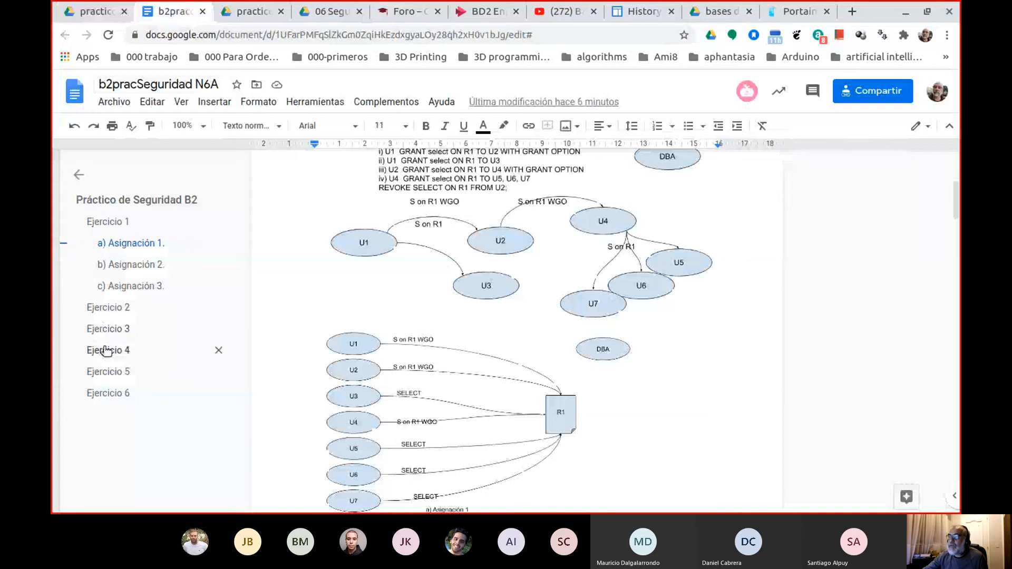
click(108, 329)
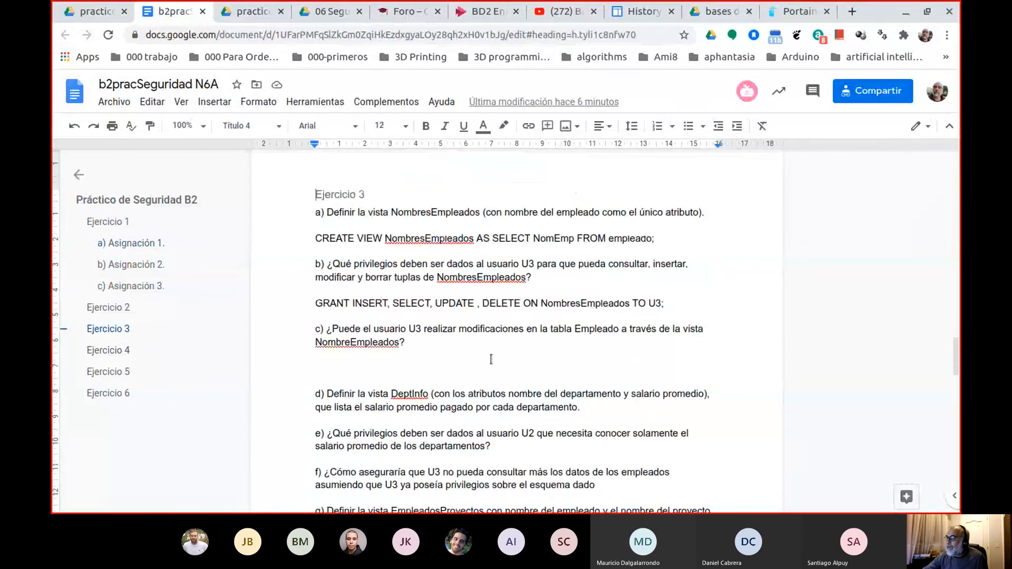
scroll(491, 359, down, 1)
click(586, 374)
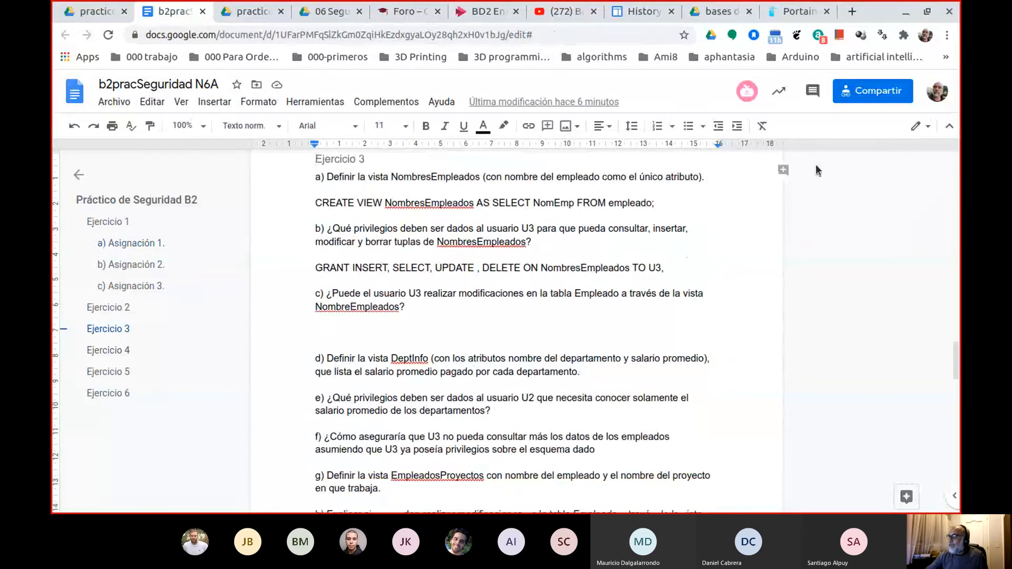
key(Return)
key(Return)
key(Return)
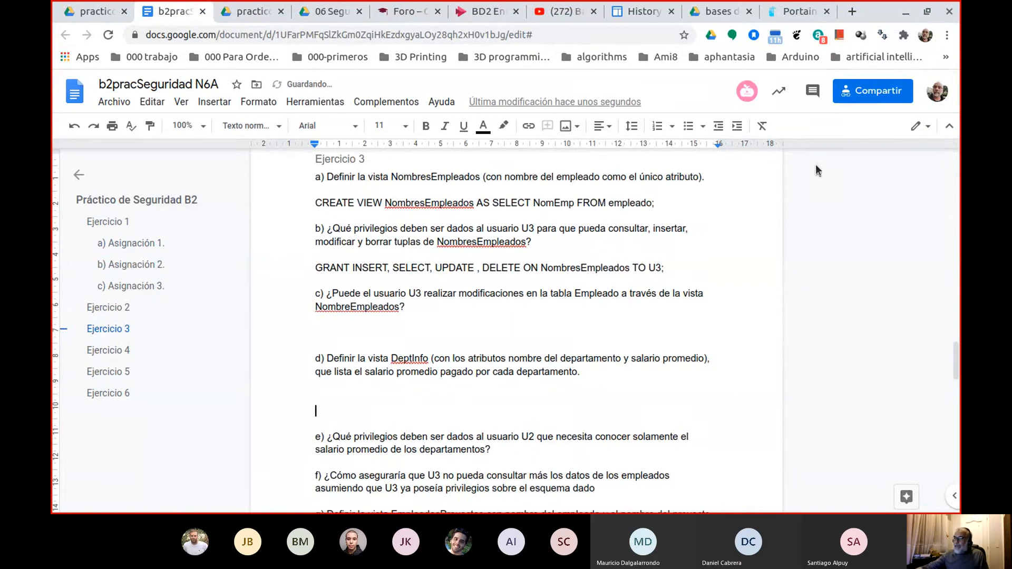
right_click(318, 398)
click(392, 219)
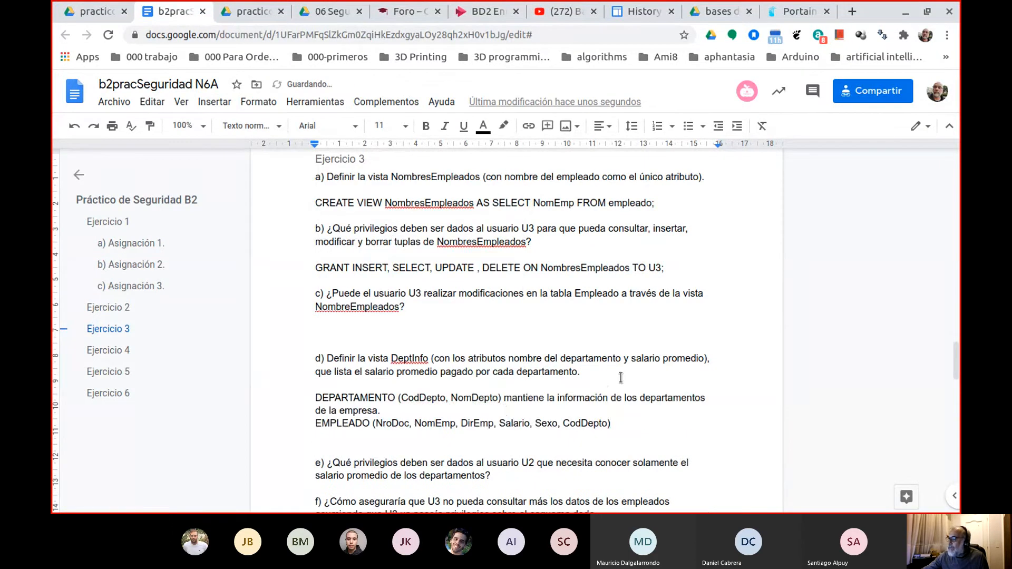
Delete "mantiene la información de los departamentos de la empresa." from the pasted definitions and add blank lines between question d) and DEPARTAMENTO.
drag(504, 398, 463, 410)
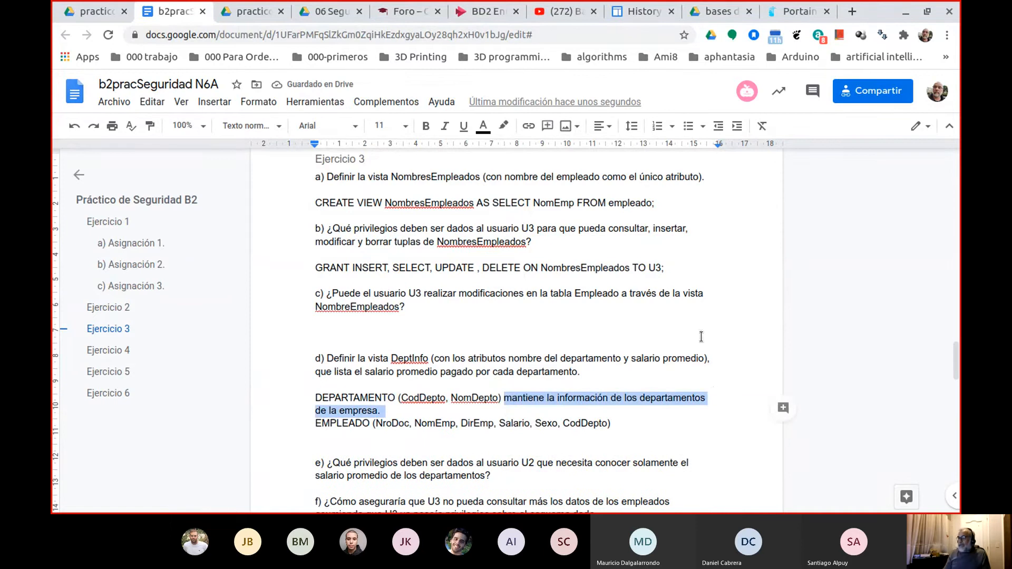
key(BackSpace)
key(Up)
key(Up)
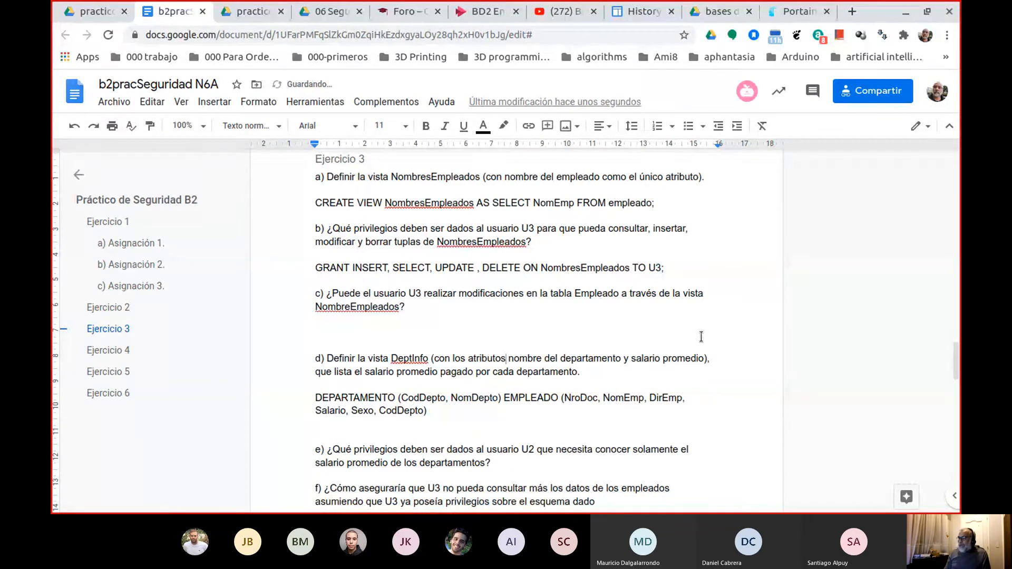
key(Left)
key(Left)
key(Left)
key(Left)
key(Left)
key(Left)
key(Left)
key(Left)
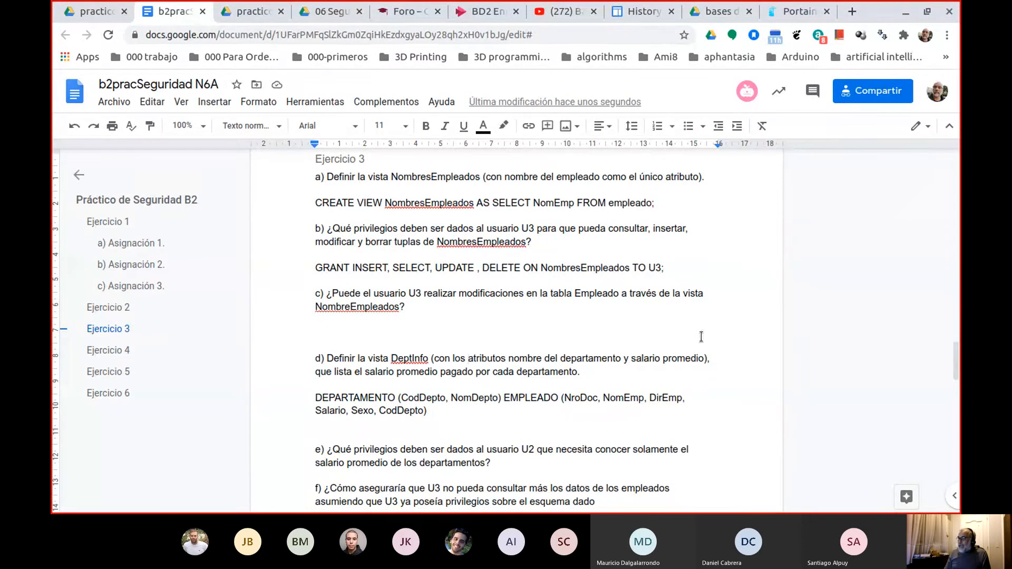
key(Right)
key(Right)
key(Down)
key(End)
key(Return)
key(Return)
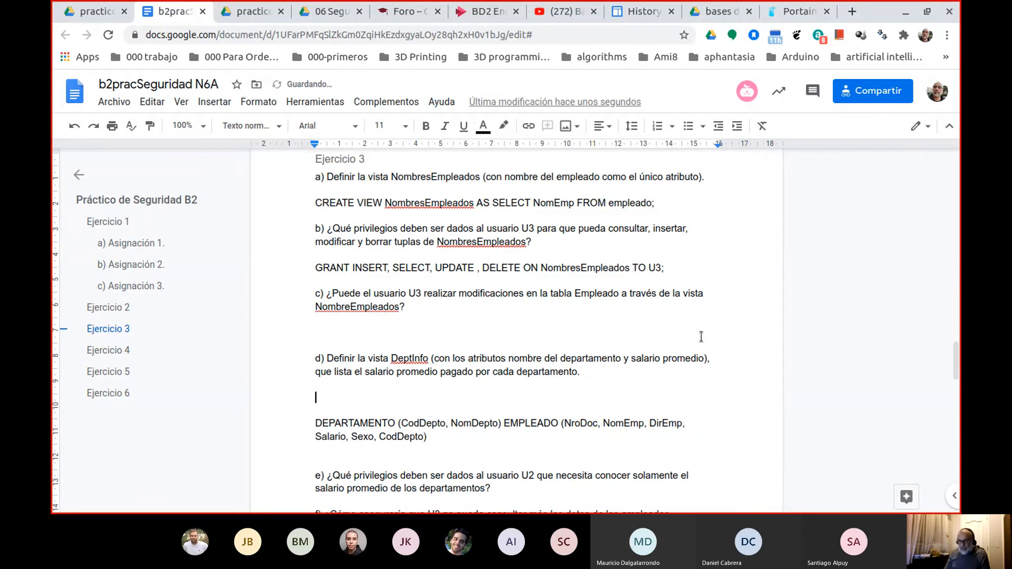
Start the answer to question d) with "SELECT NomDepto D, avg(E.Salario)" on the blank line above the table definitions.
text(SELECT )
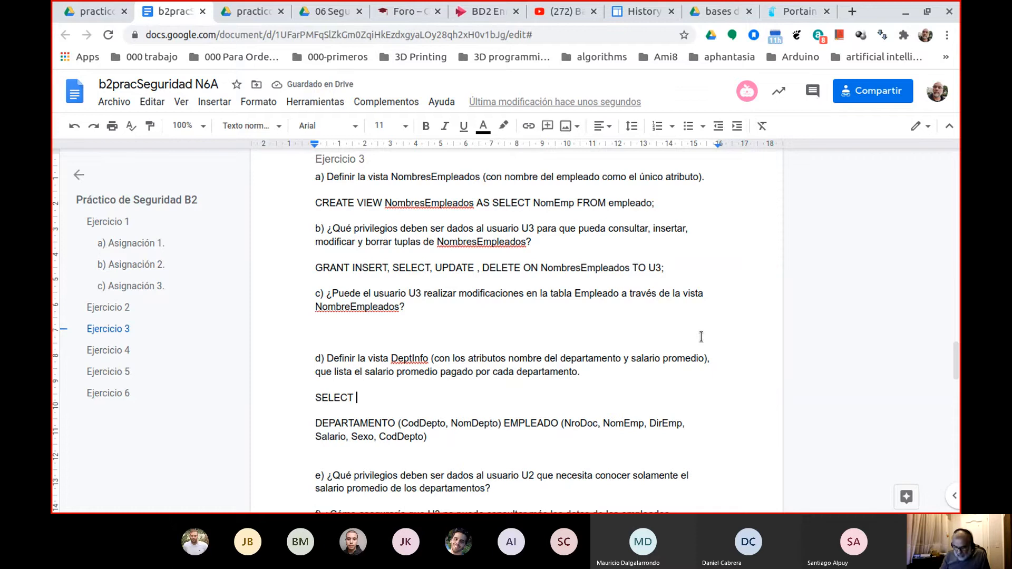
text(No)
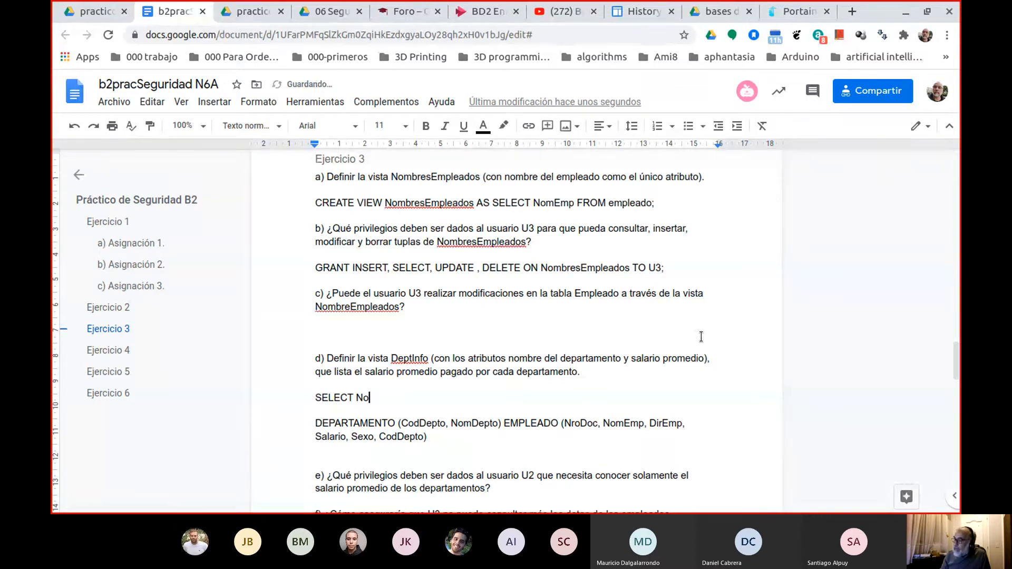
text(mDep)
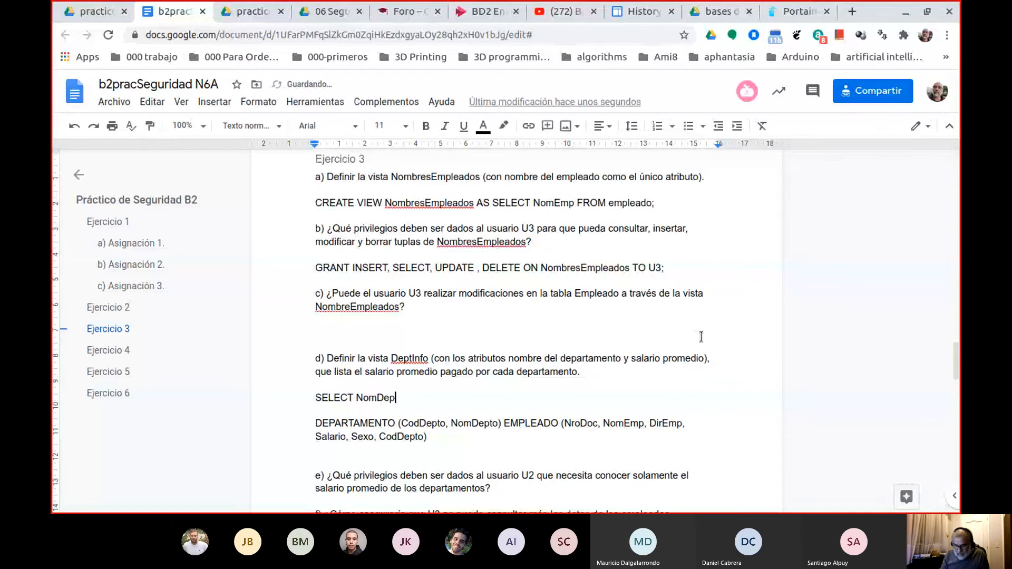
text(to)
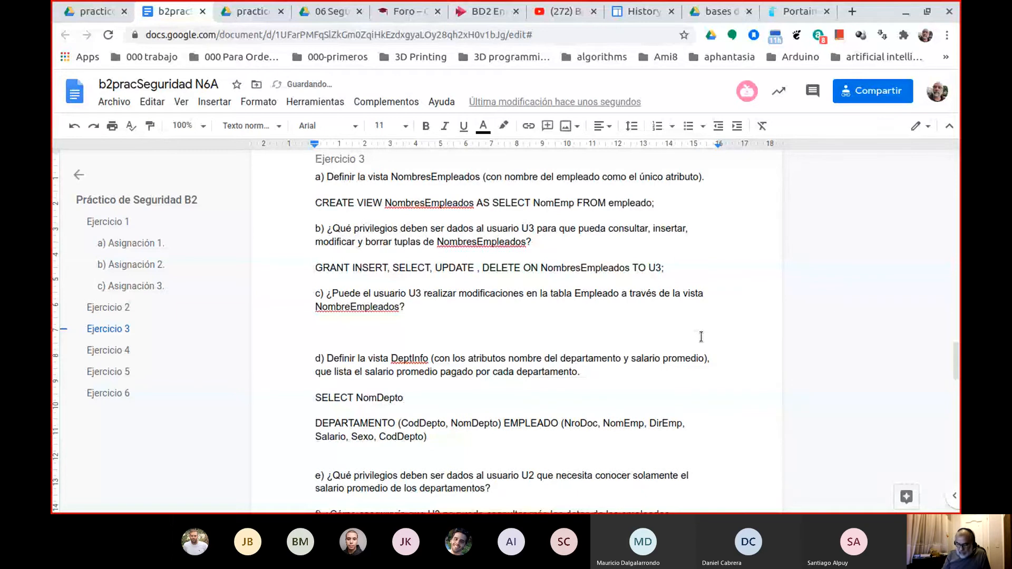
text( D,)
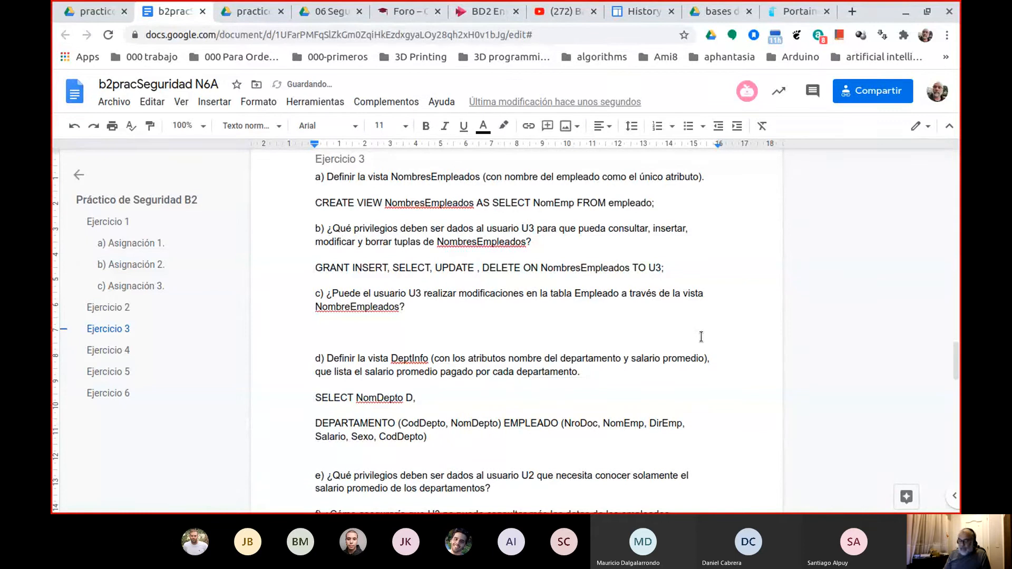
text( avg()
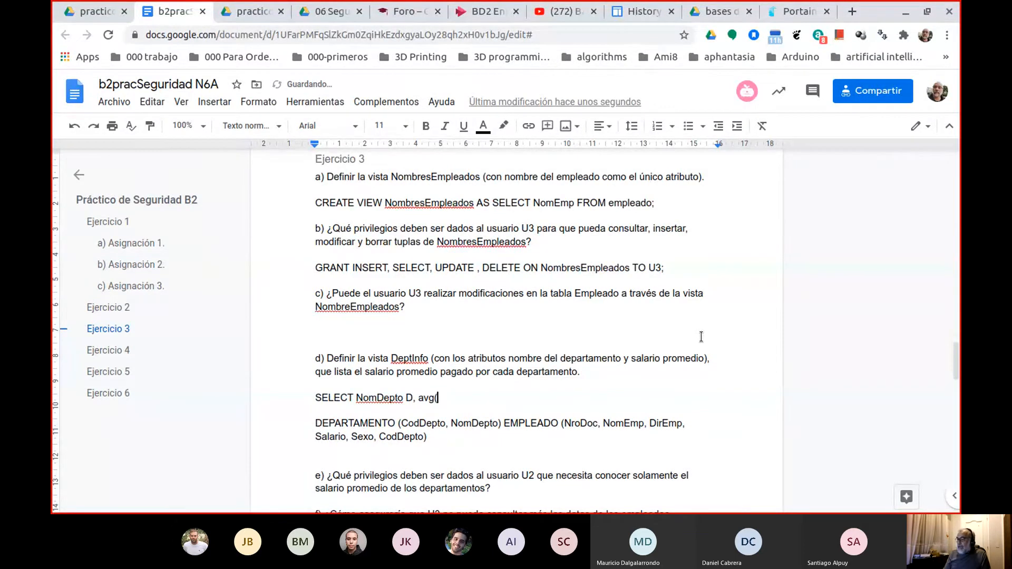
text(E.)
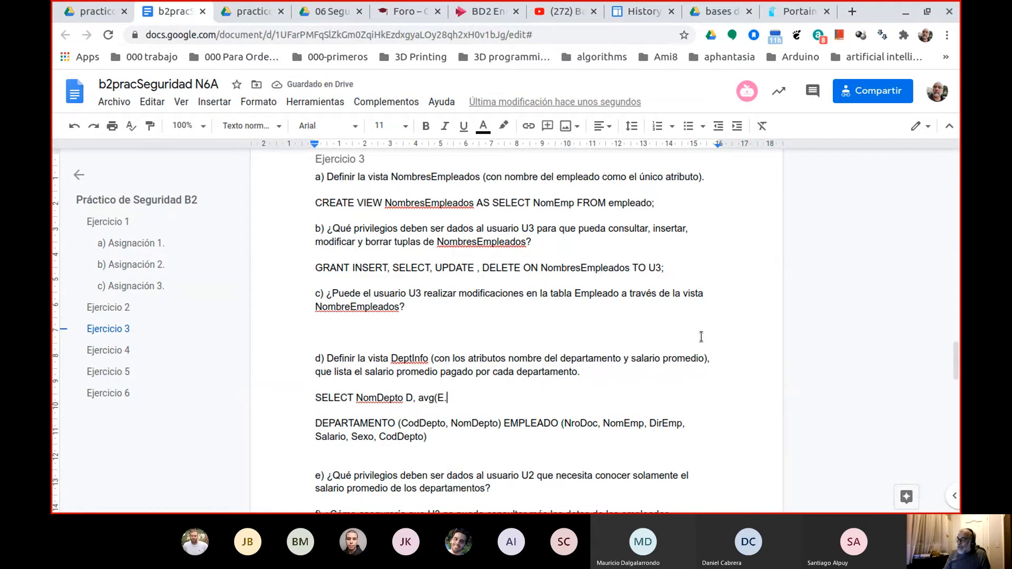
text(Salario))
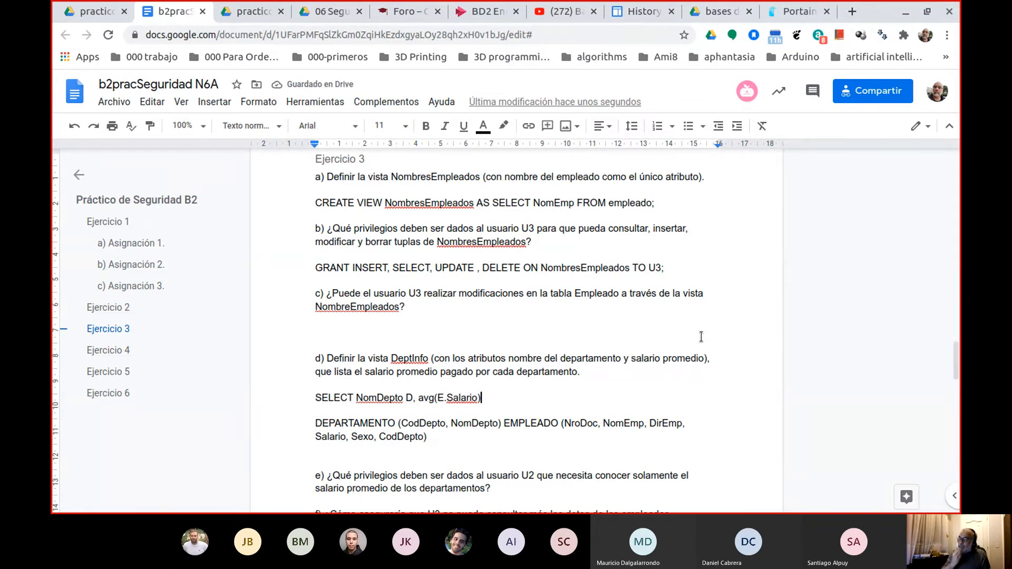
Continue the query with the table list "FROM Empleado E, Departamento D".
text(FROM )
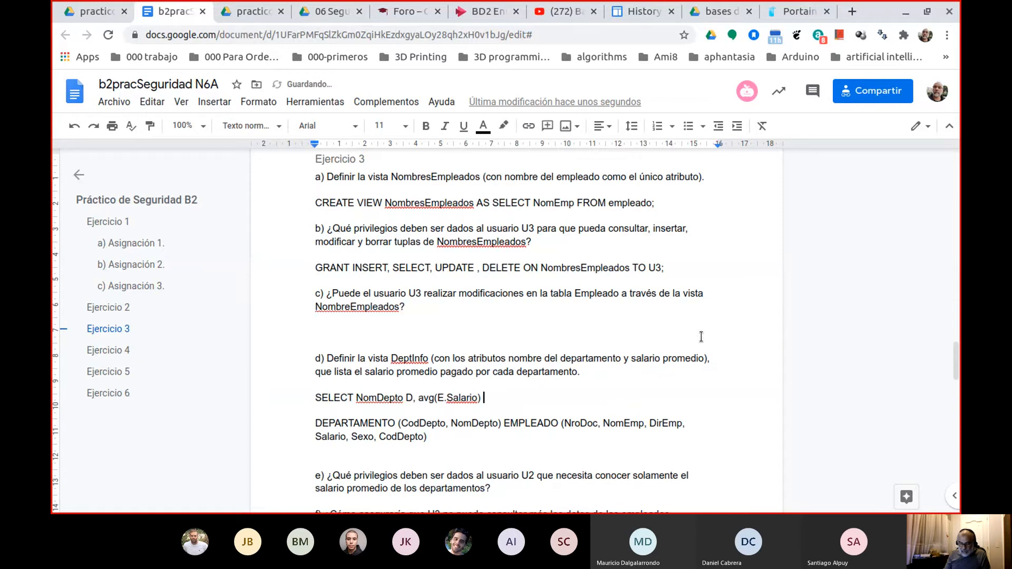
text(Empleado E, )
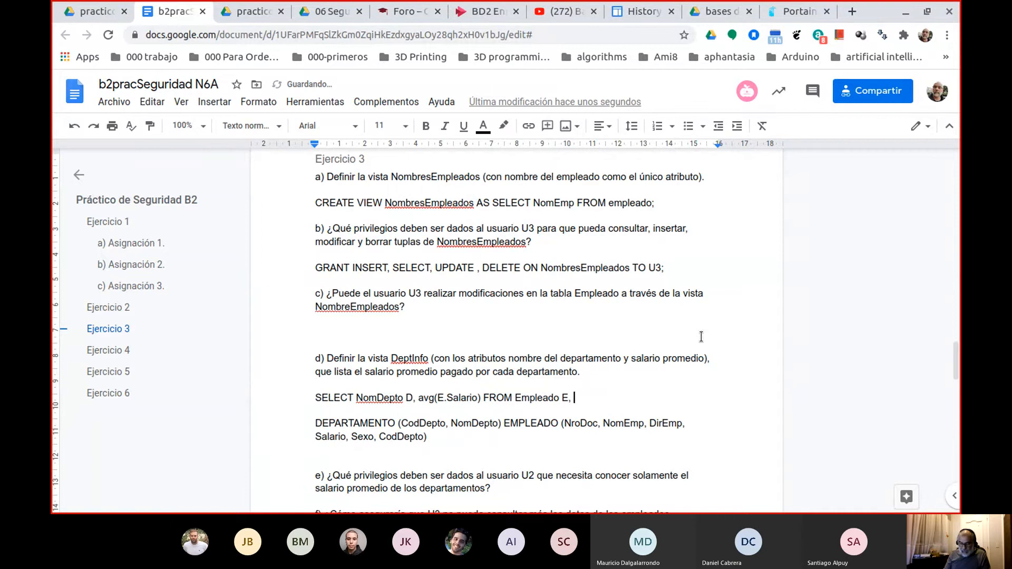
text(Departamento D )
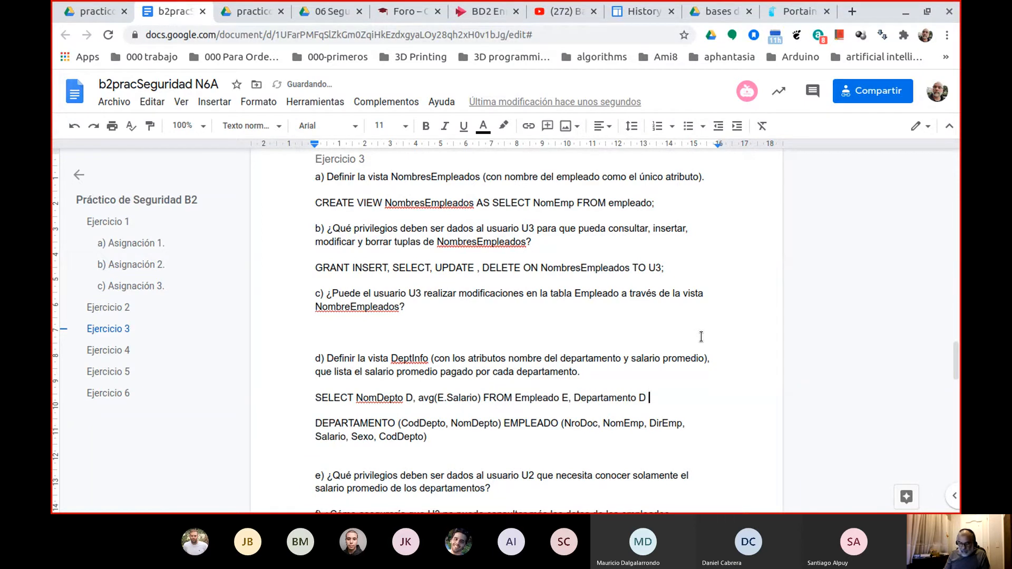
text(WHERE)
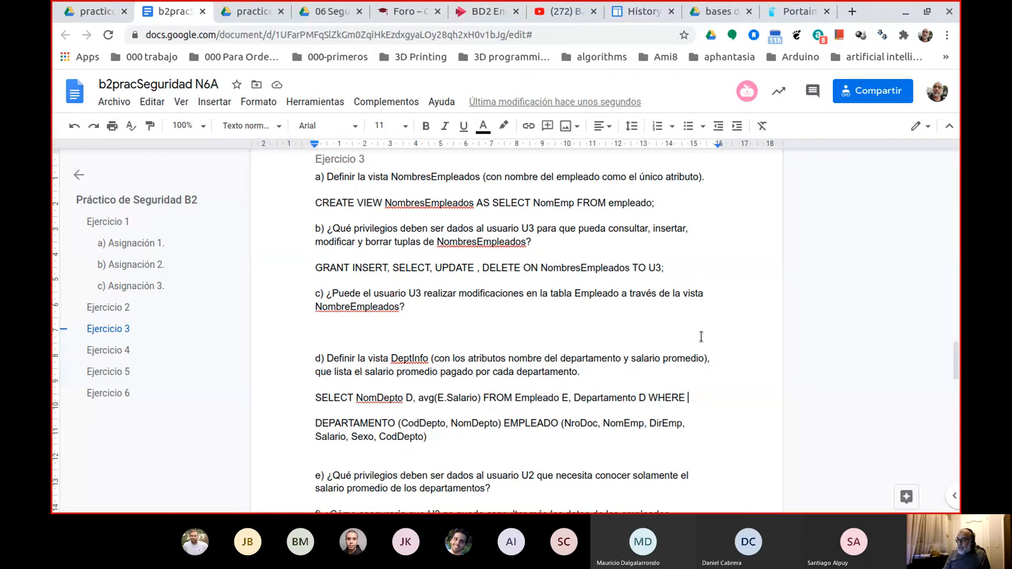
Add the join condition "WHERE E.CodDepto=D.CodDepto" to the question d) query.
text(E.)
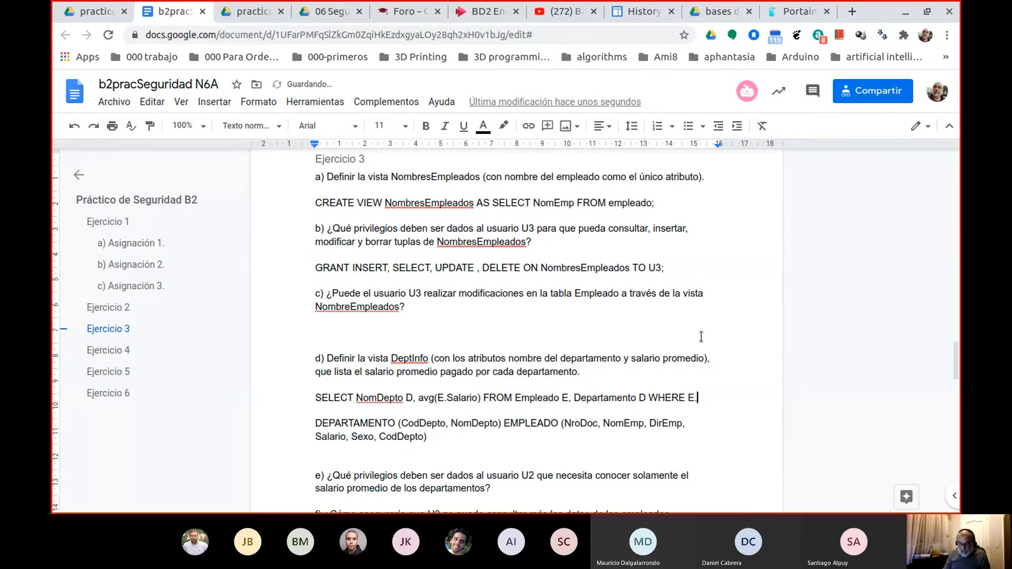
text(CodD)
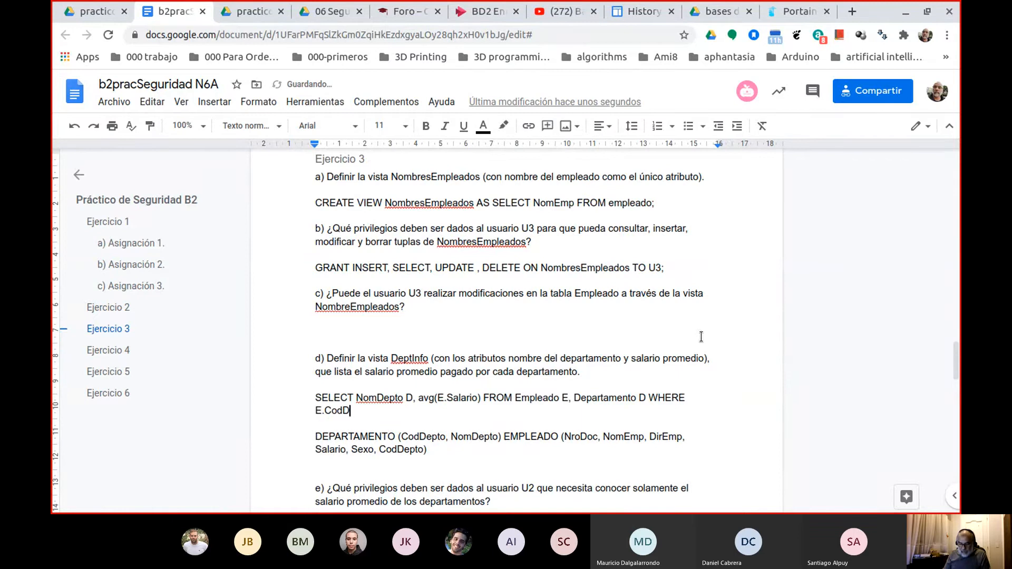
text(epto=)
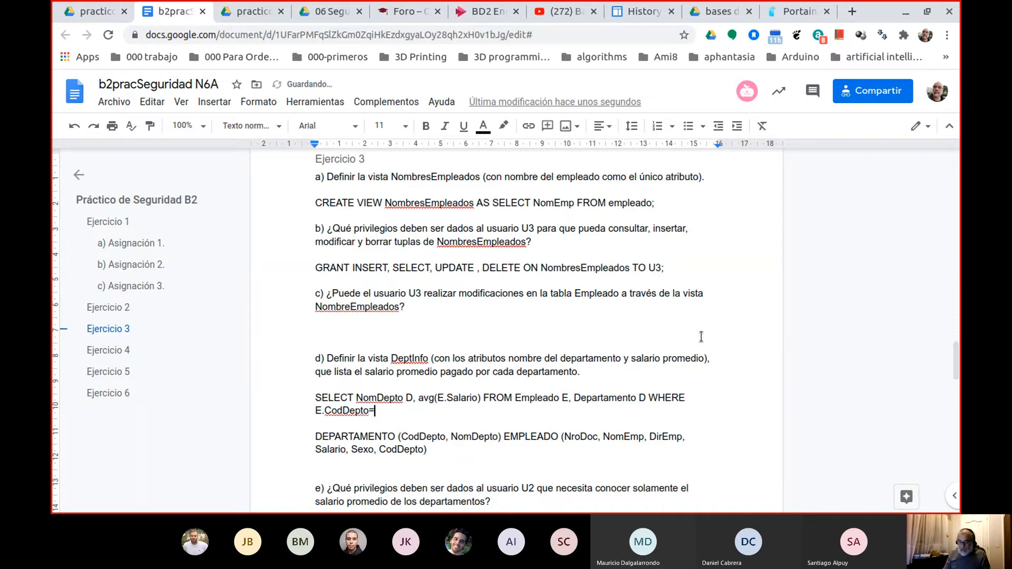
text(D.CodDepto)
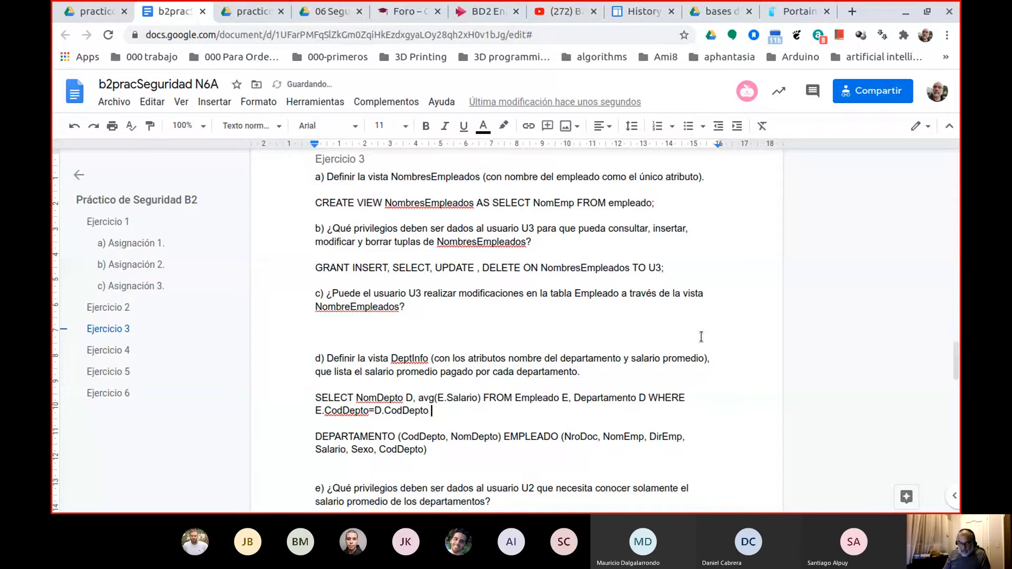
text( GROUP BY )
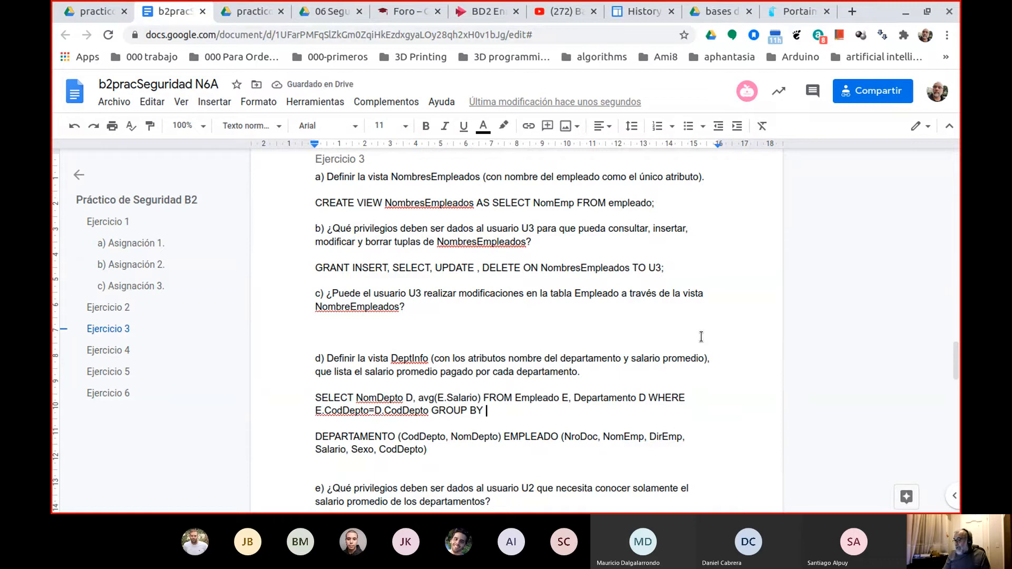
text( N)
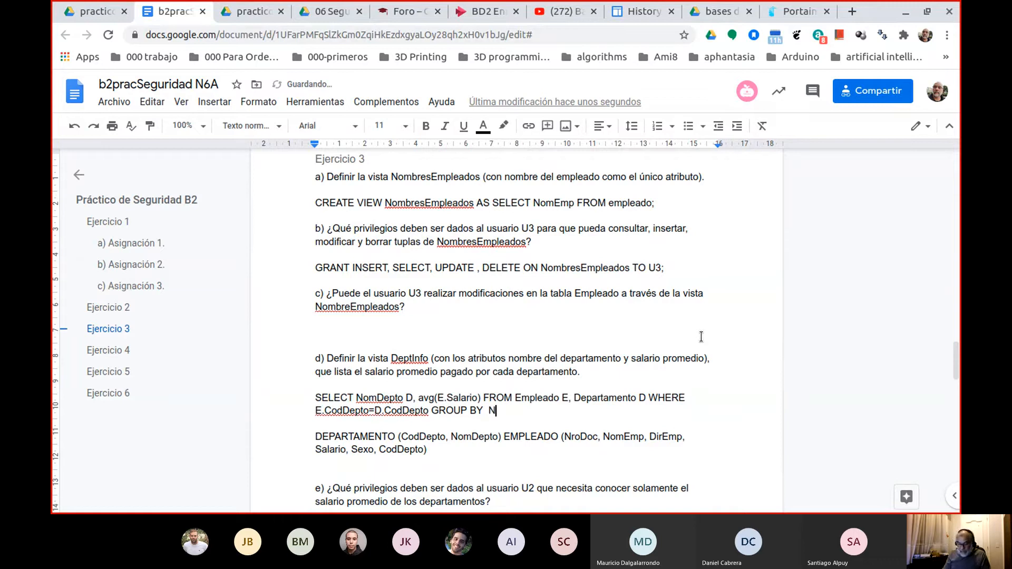
text(omDepto)
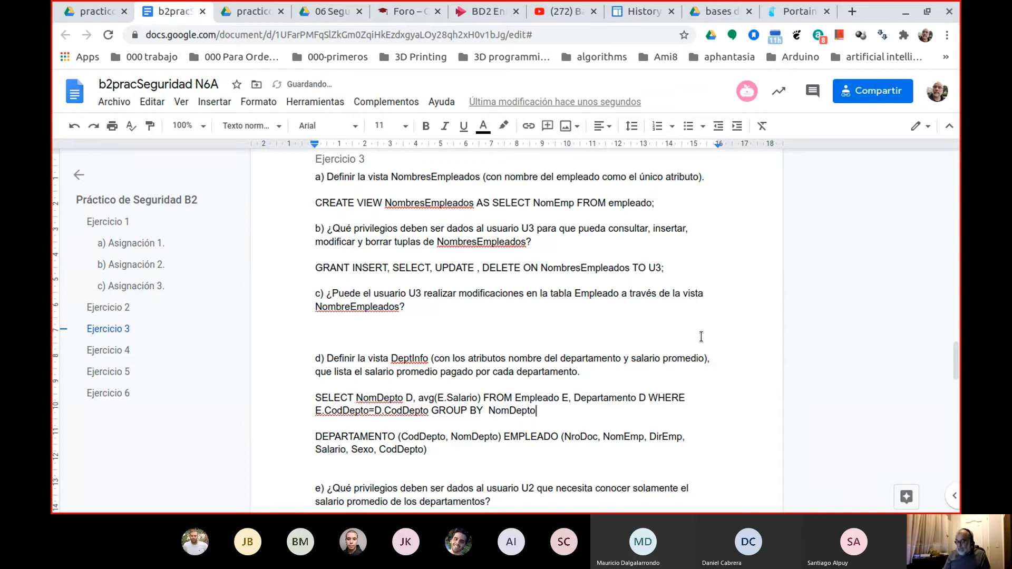
text(;)
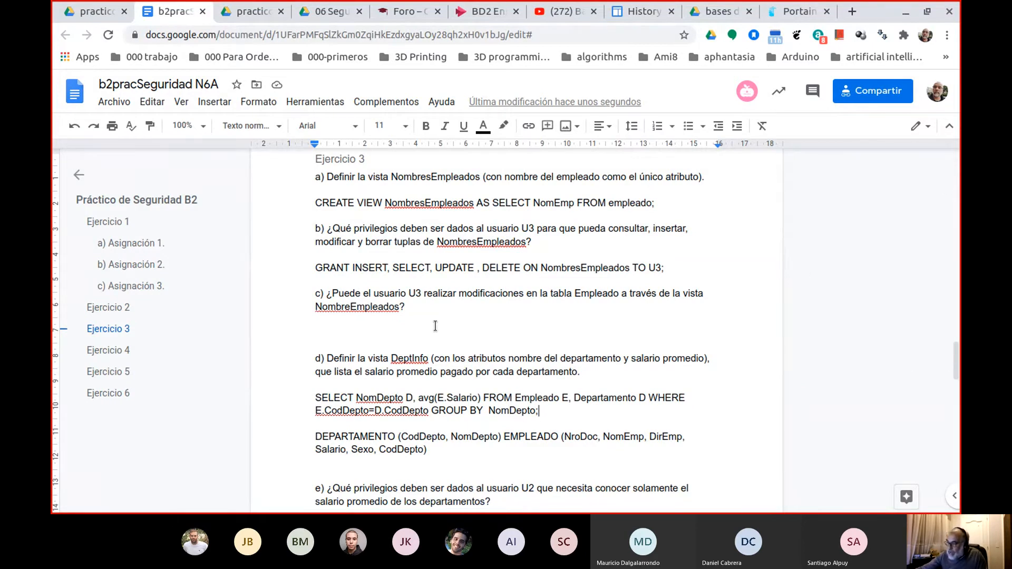
drag(419, 398, 481, 401)
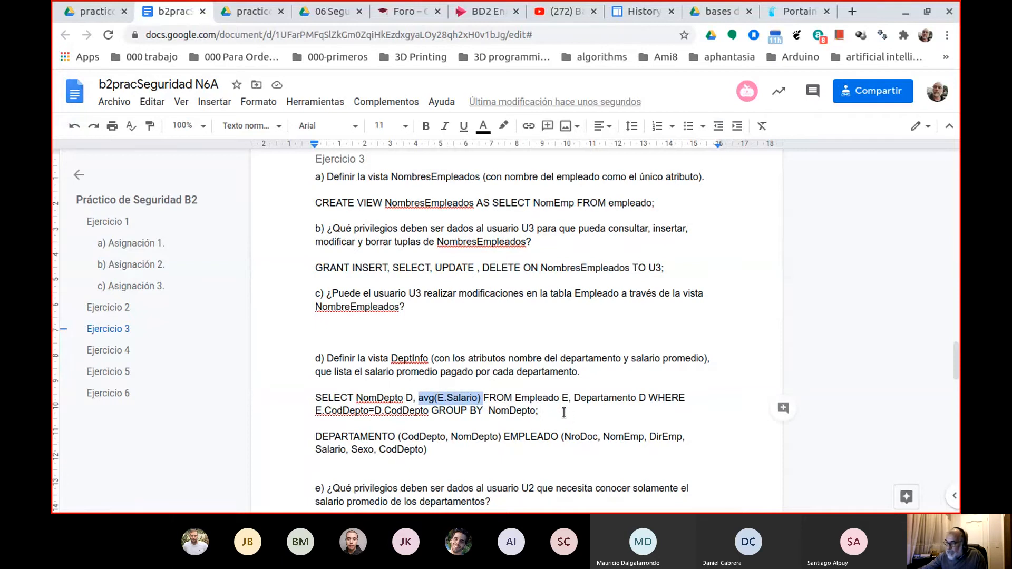
click(545, 411)
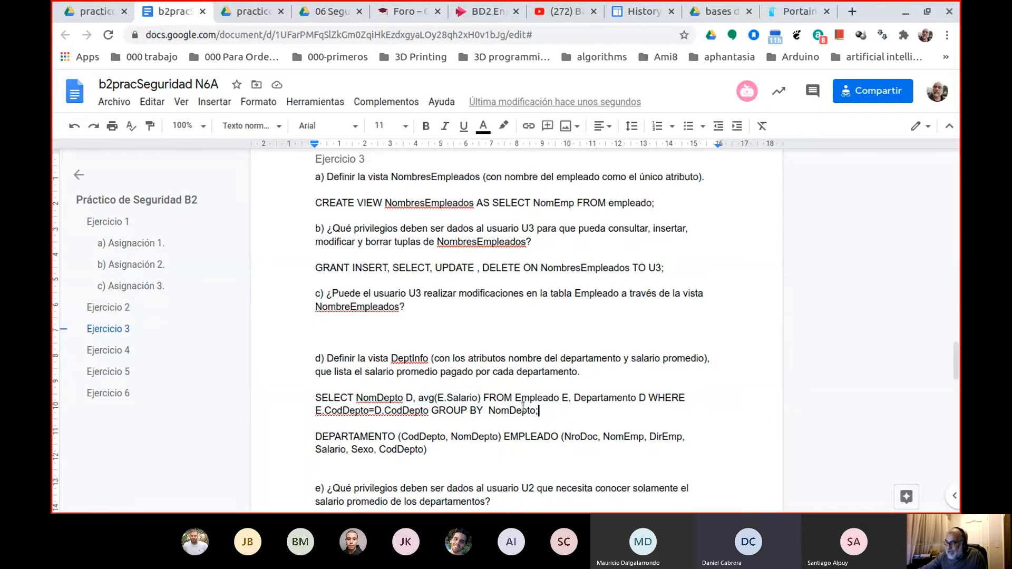
triple_click(522, 409)
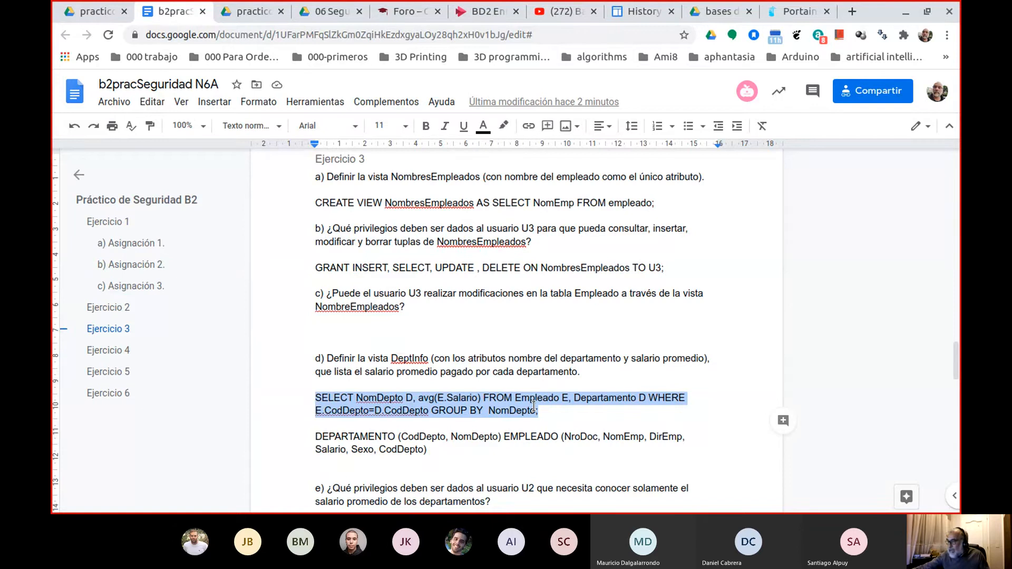
Insert the line "CREATE VIEW DeptInfo AS" directly above the SELECT statement of question d).
click(414, 357)
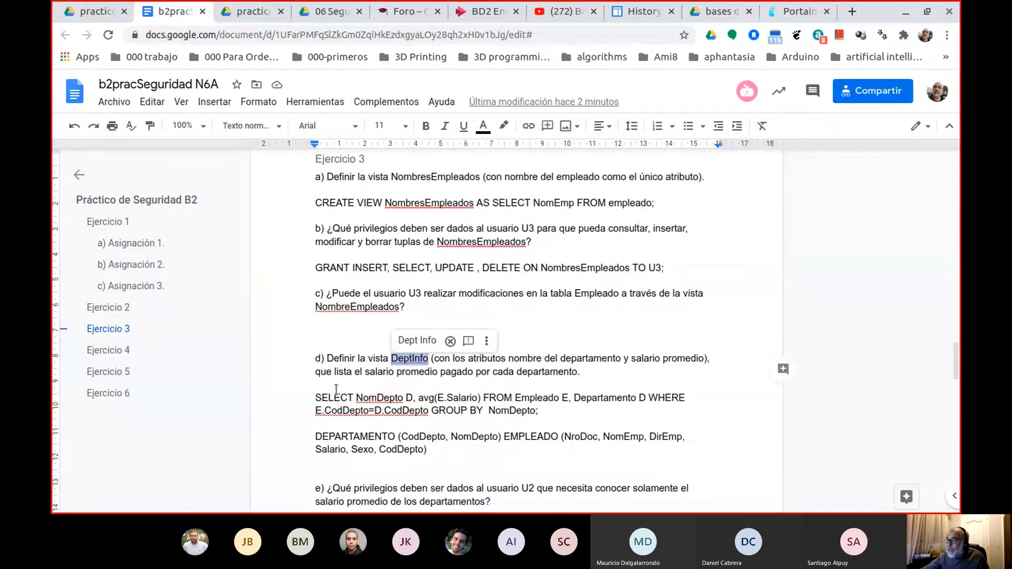
double_click(337, 389)
key(Return)
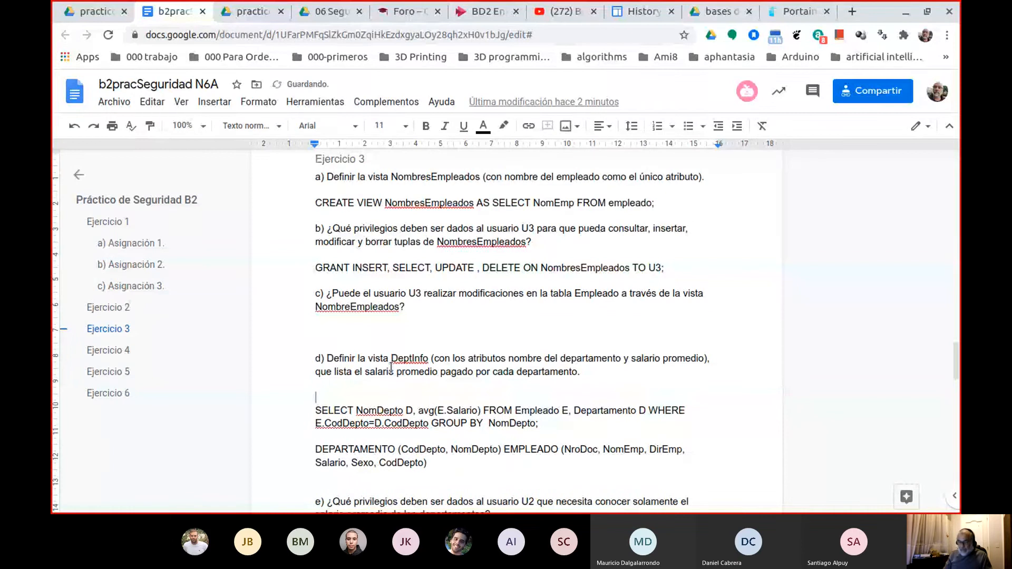
text(CREATE)
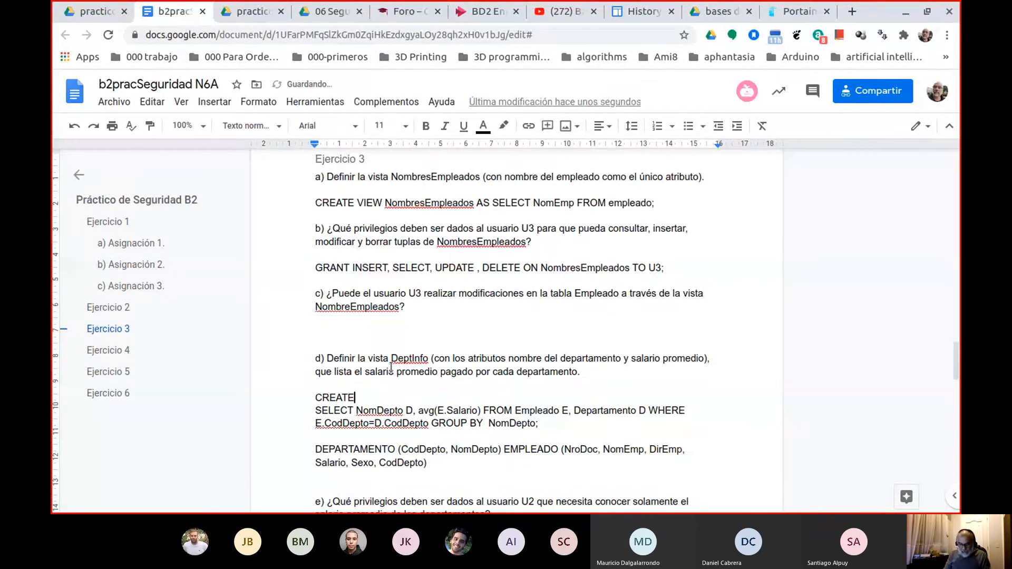
text( VIEW )
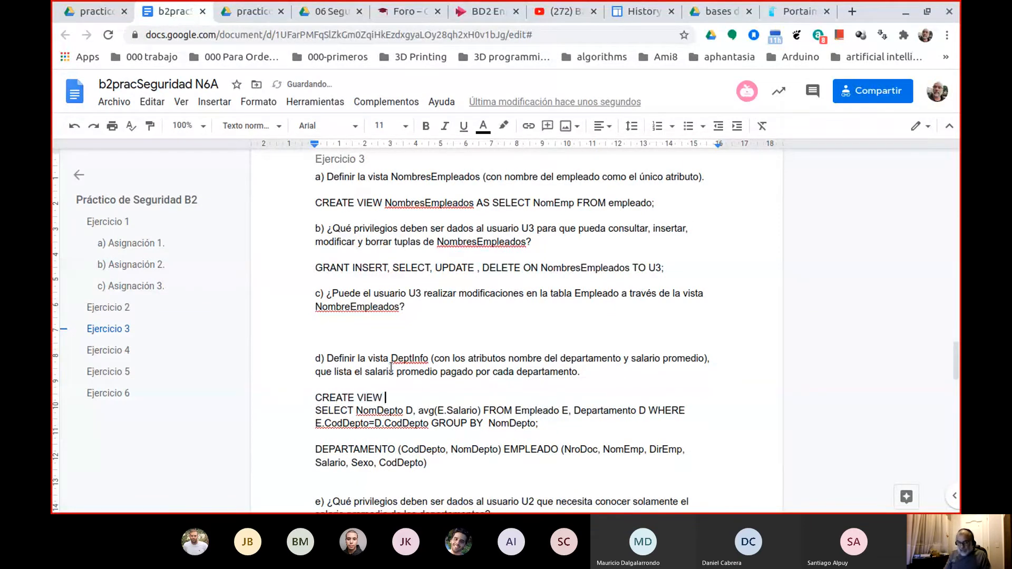
text(DeptInfo AS)
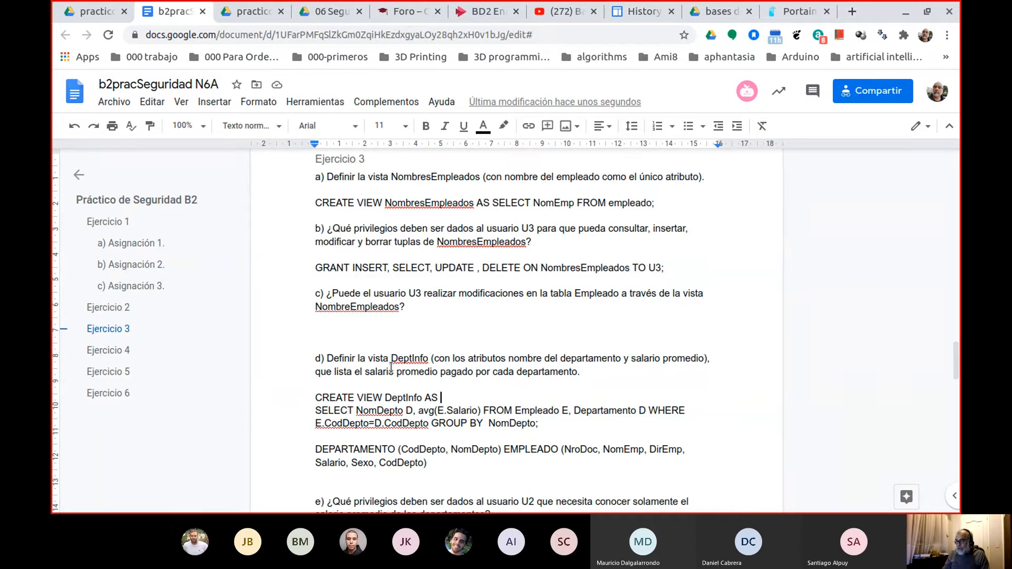
Delete the pasted DEPARTAMENTO and EMPLEADO definitions below the query and the surplus blank lines before question e).
scroll(460, 425, down, 3)
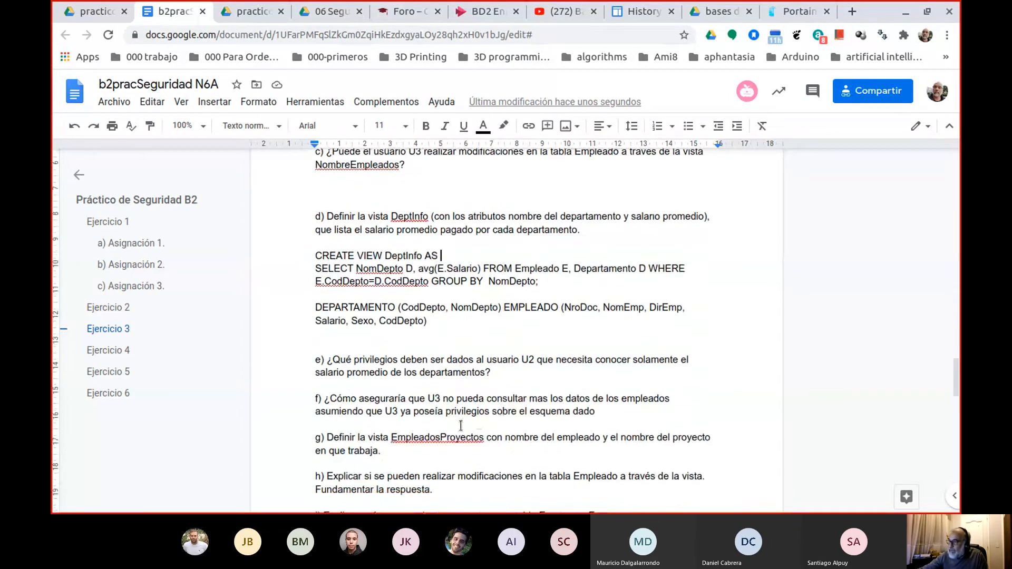
drag(426, 321, 299, 307)
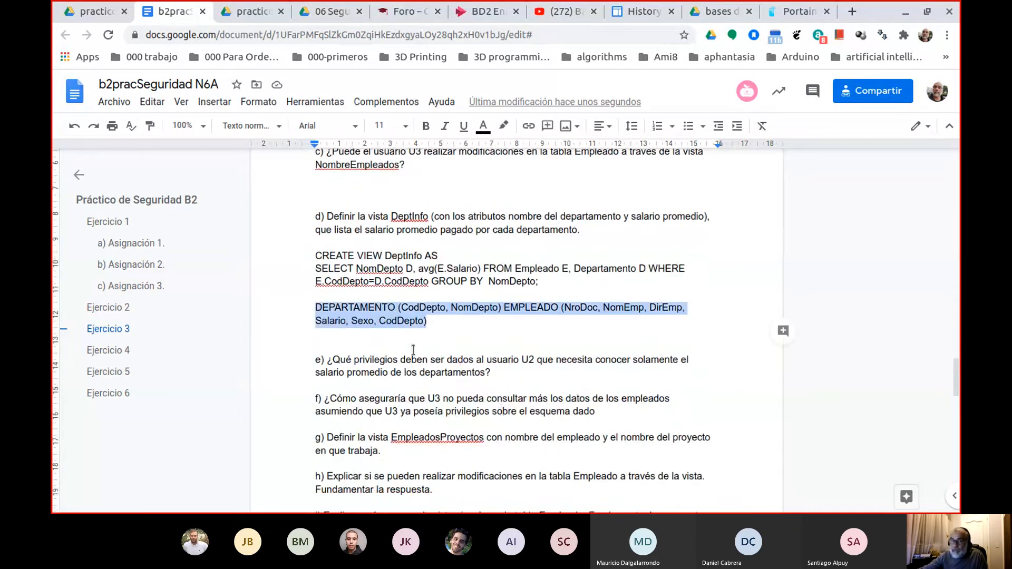
key(BackSpace)
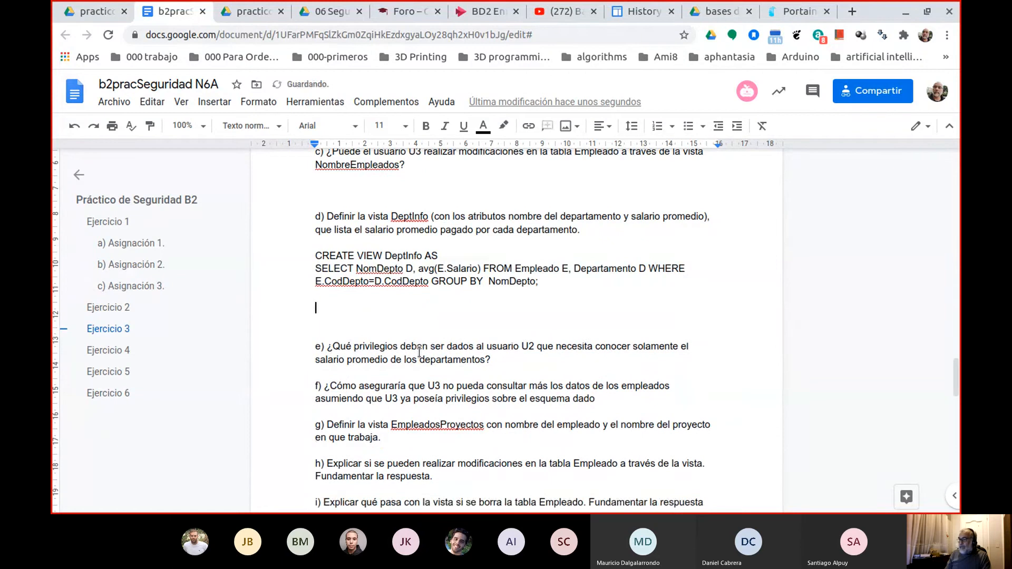
key(Delete)
key(Delete)
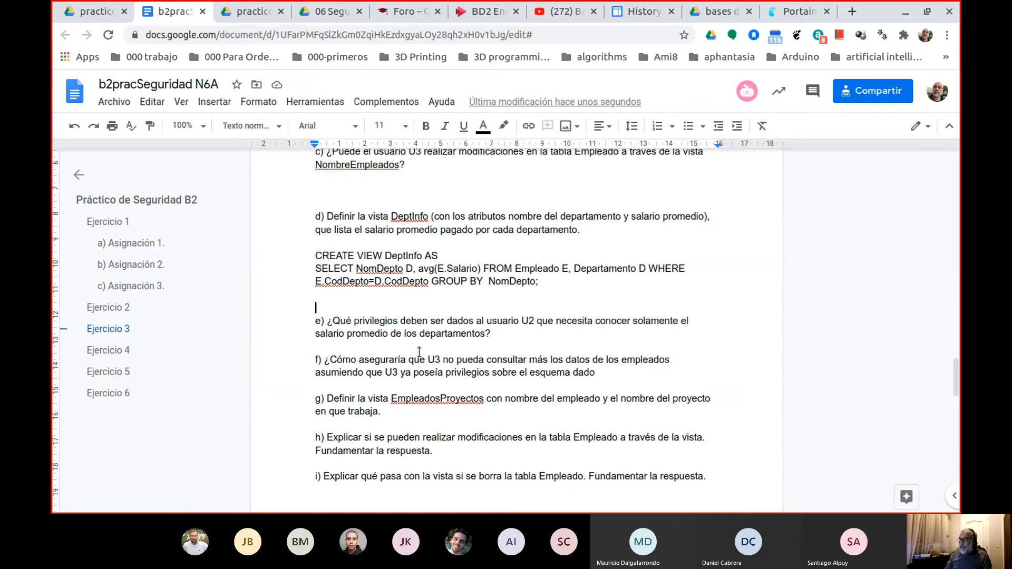
key(BackSpace)
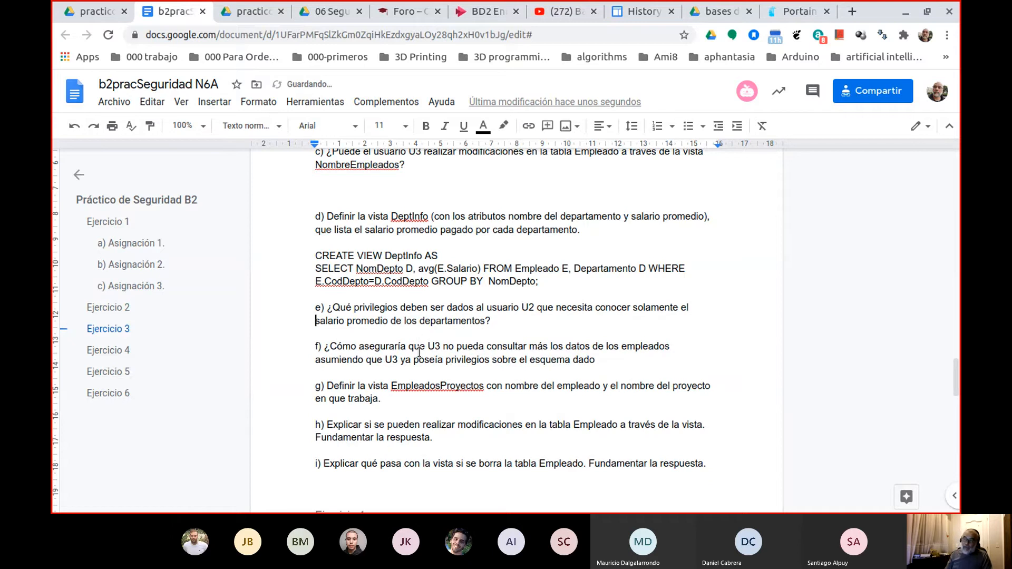
Add two blank lines after question e) to make room for its answer.
key(End)
key(Return)
key(Return)
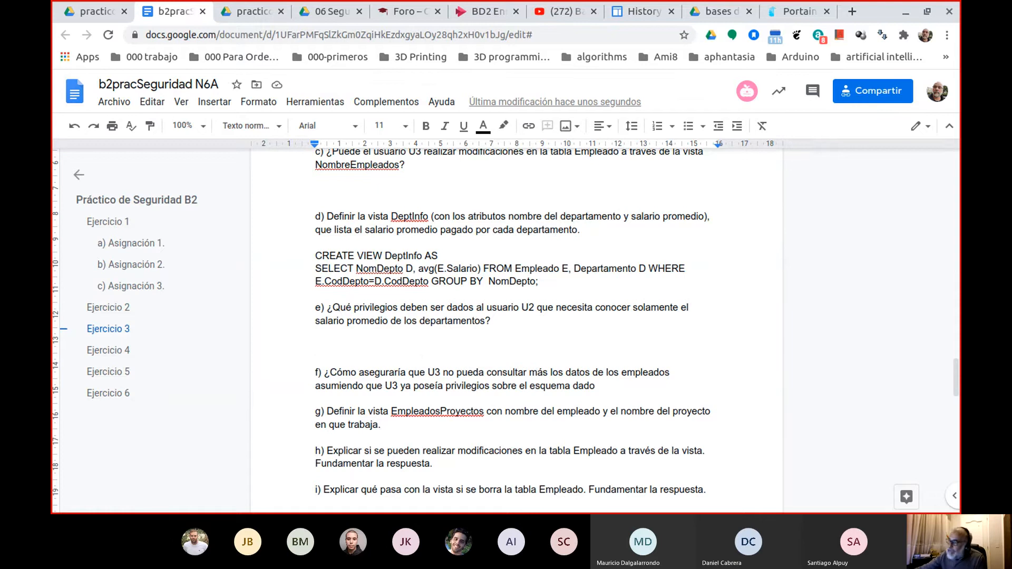
scroll(492, 251, up, 9)
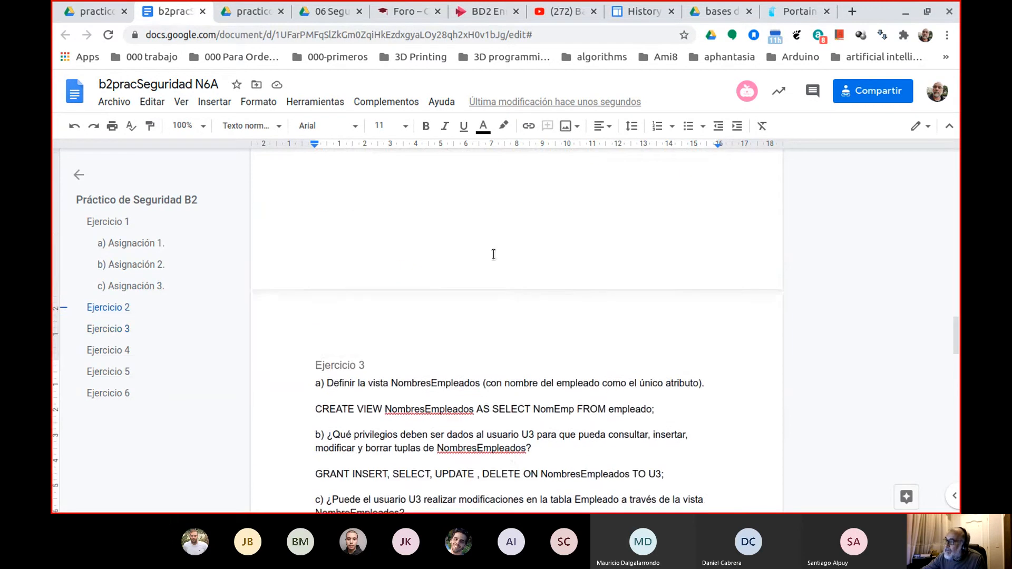
Check U2's privileges on the Empleado table in Ejercicio 2 of b2pracSeguridad.pdf, then return to the answers document.
scroll(492, 252, down, 13)
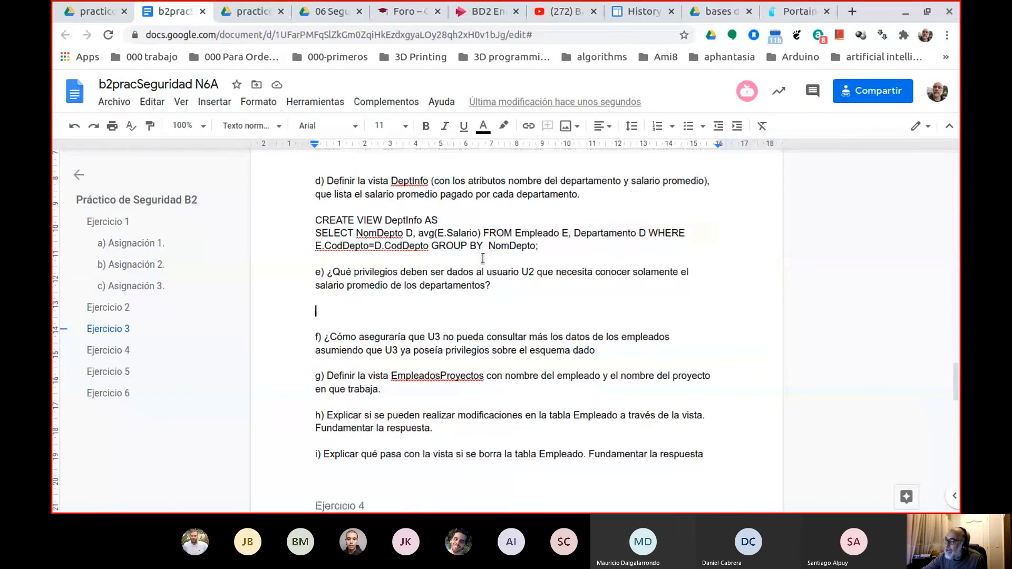
click(95, 12)
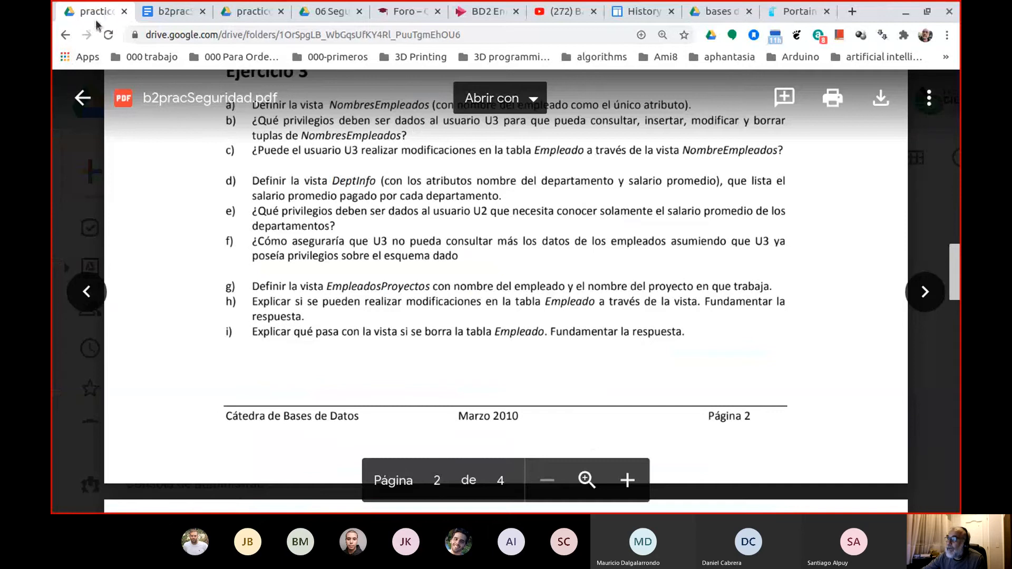
scroll(434, 228, up, 10)
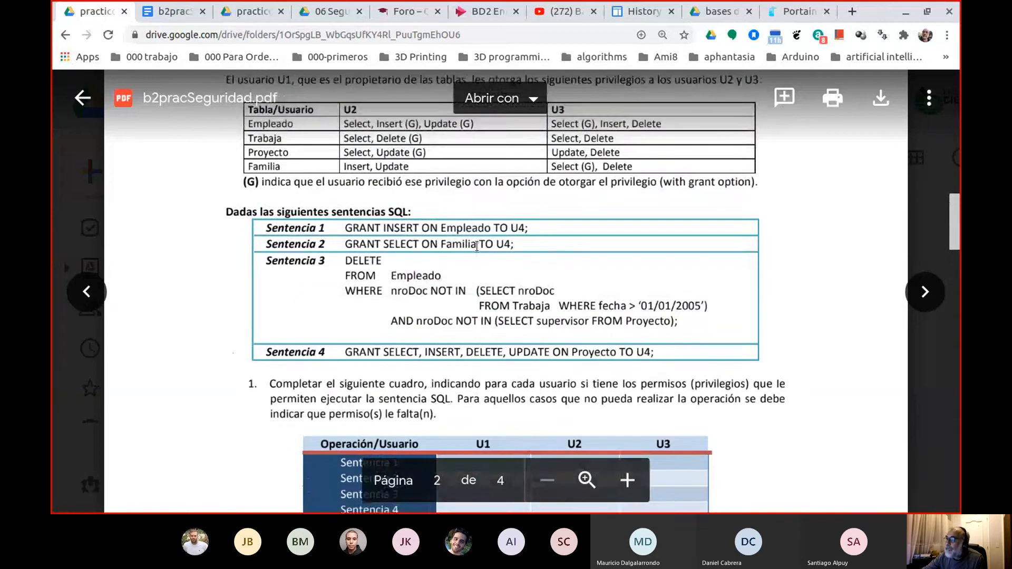
scroll(476, 246, up, 1)
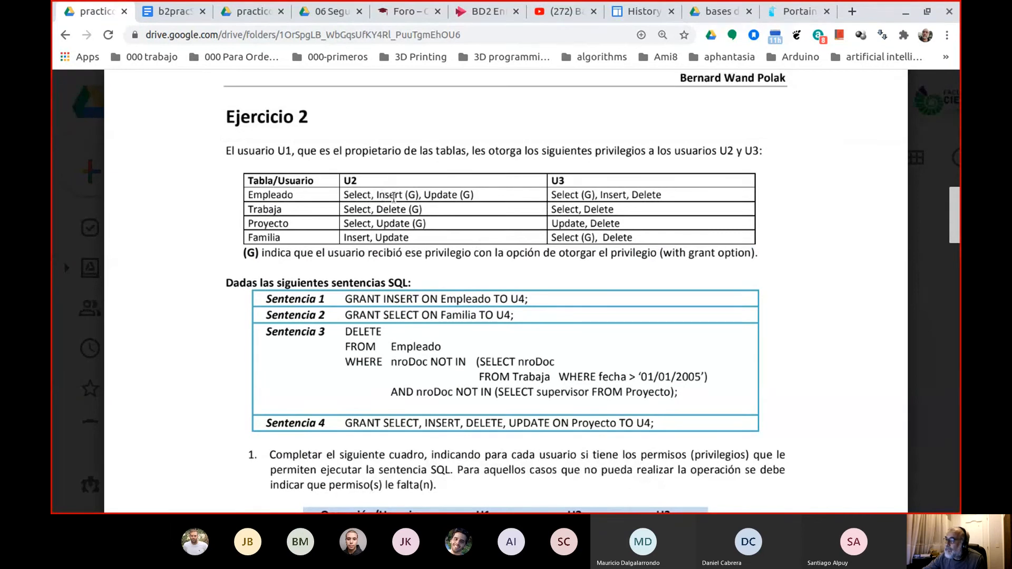
double_click(363, 197)
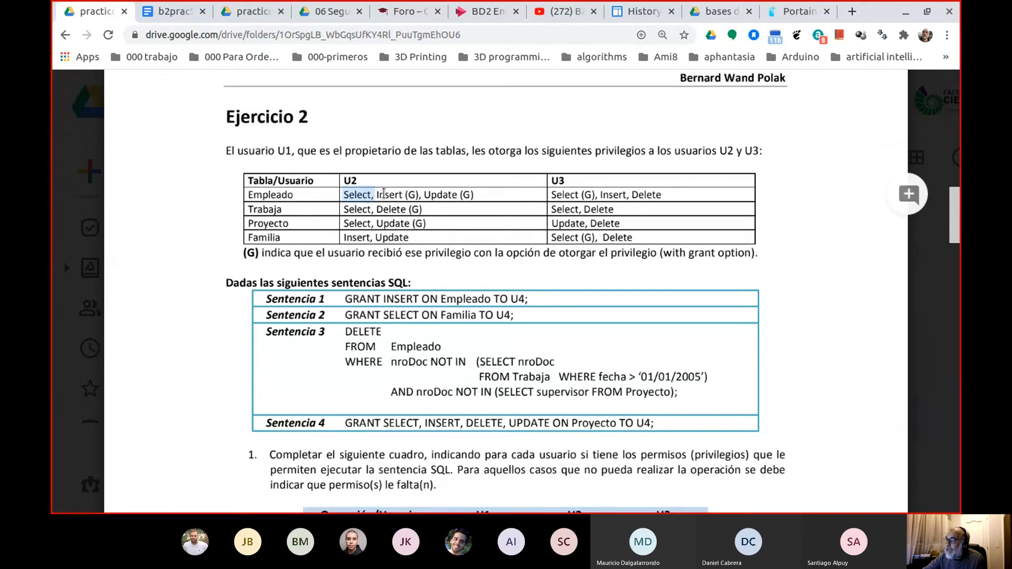
double_click(385, 195)
click(434, 199)
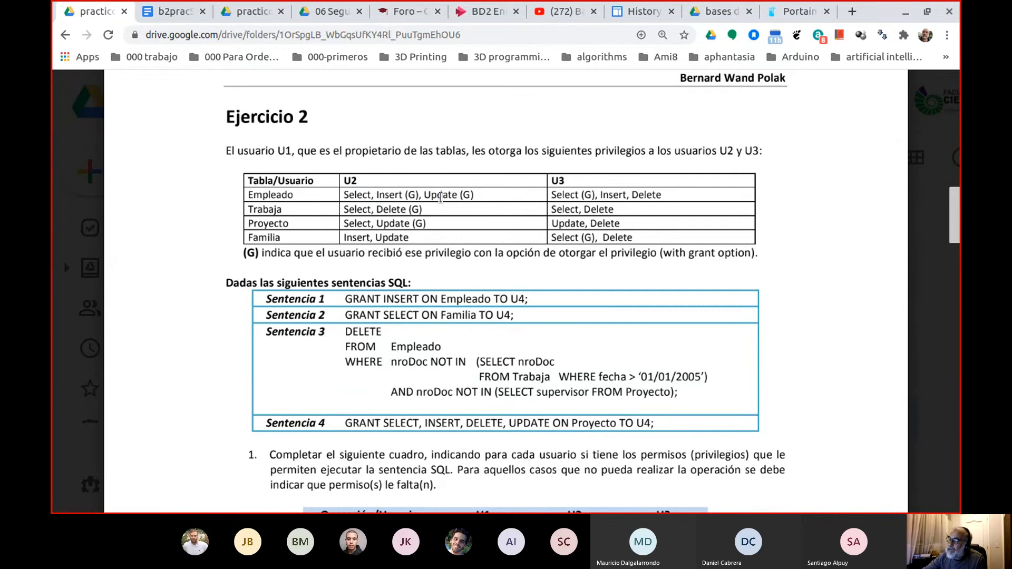
double_click(440, 196)
double_click(352, 194)
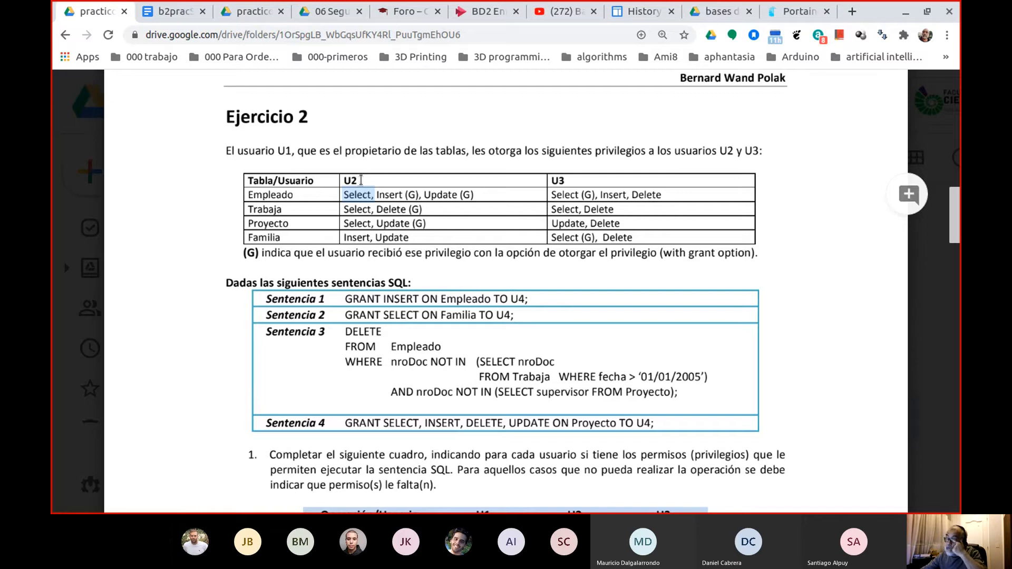
scroll(416, 293, down, 1)
scroll(415, 293, down, 10)
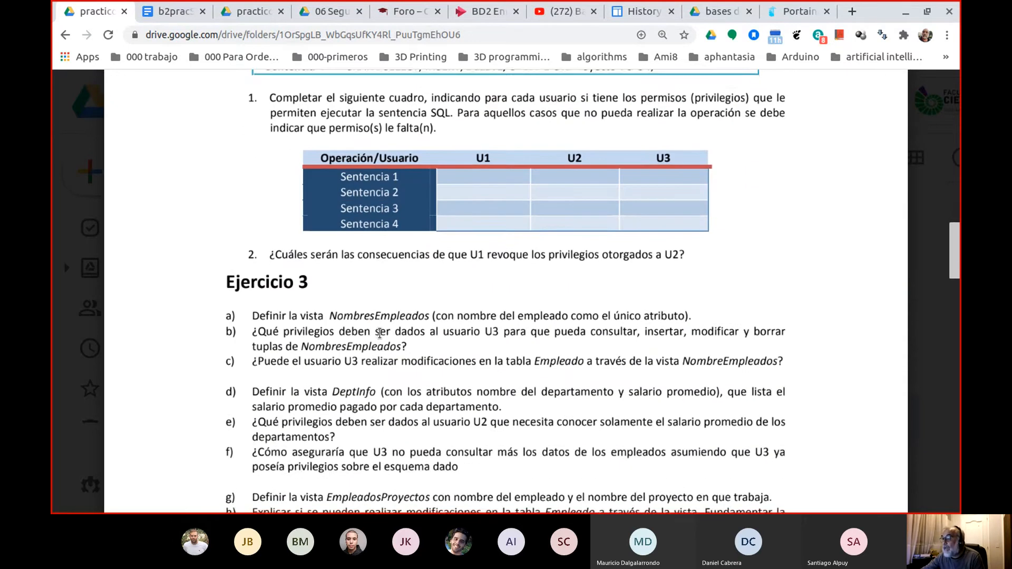
click(181, 11)
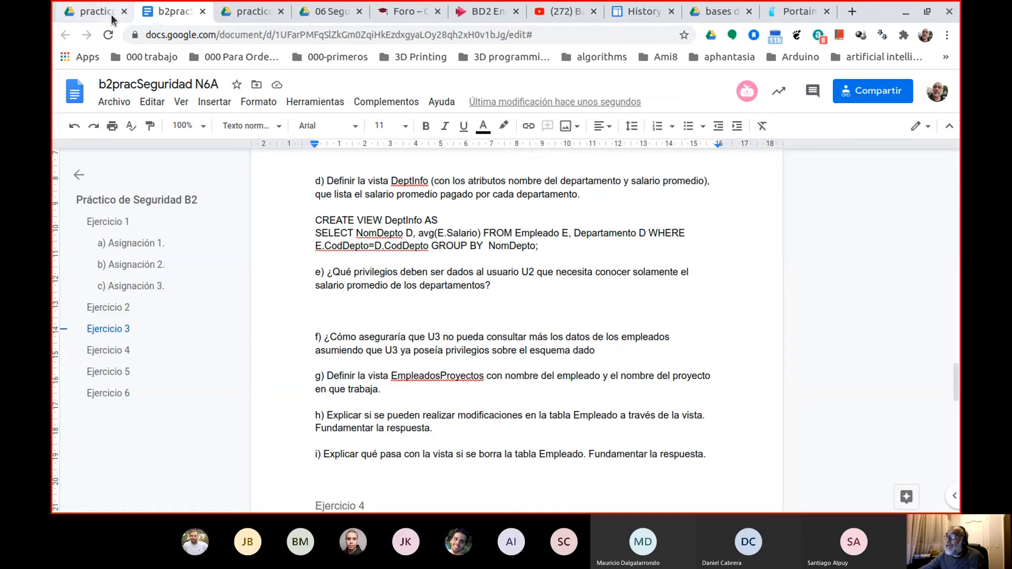
Look back through b2pracSeguridad.pdf to the relational schema on page 1 and examine its table definitions.
click(95, 11)
scroll(463, 240, up, 10)
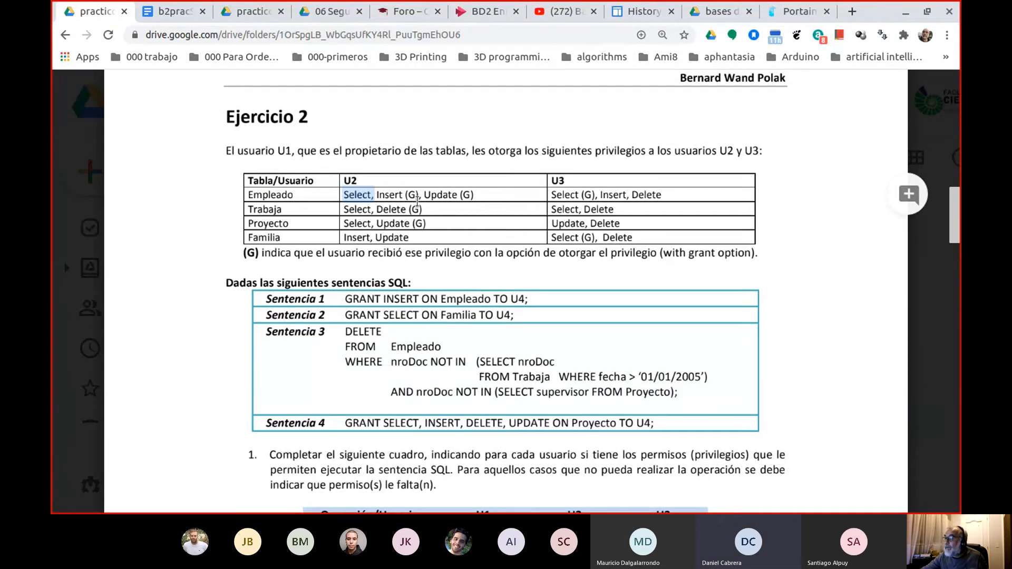
scroll(417, 201, down, 10)
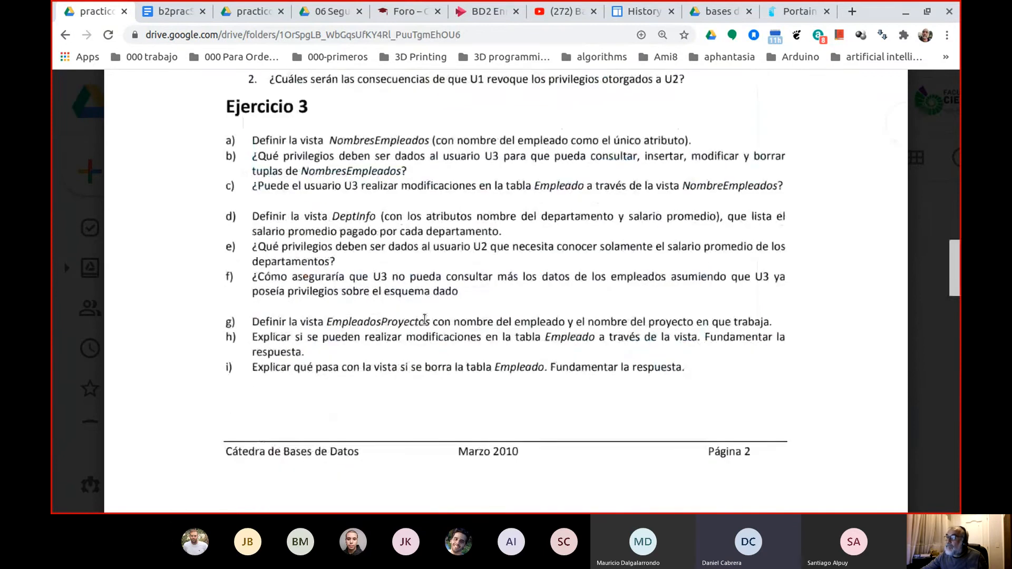
scroll(462, 294, up, 7)
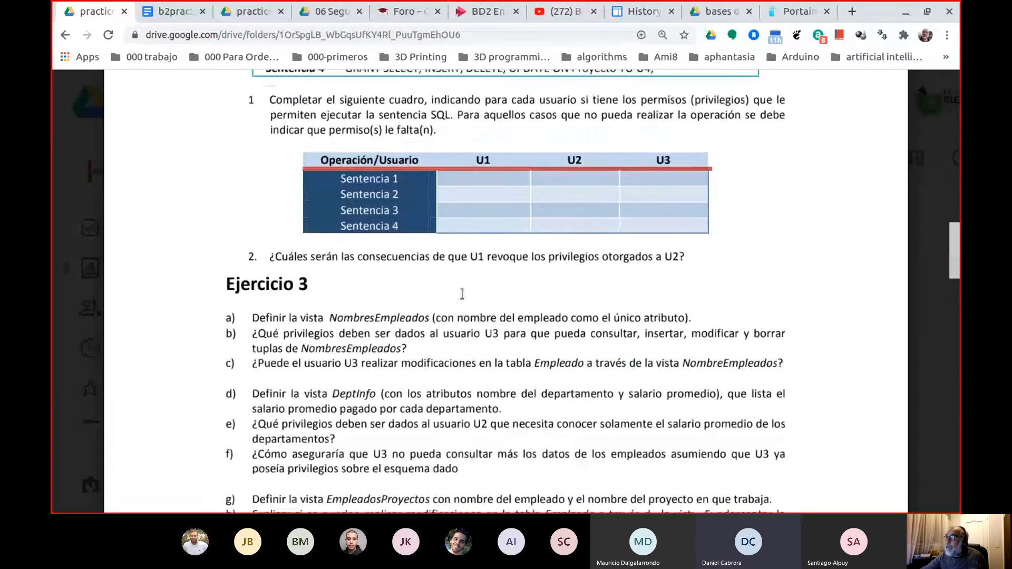
scroll(462, 294, up, 2)
scroll(466, 293, down, 5)
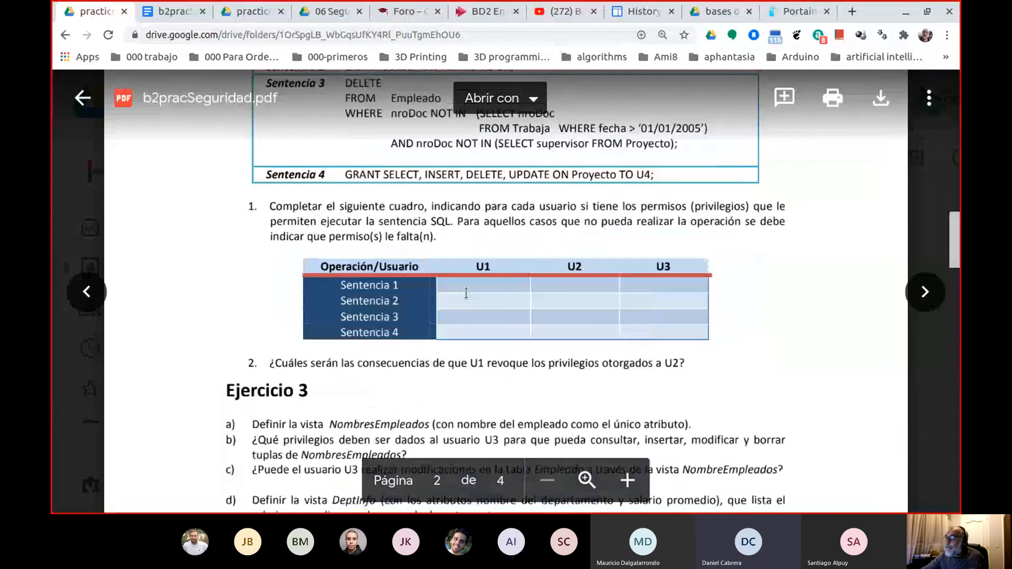
scroll(470, 292, up, 15)
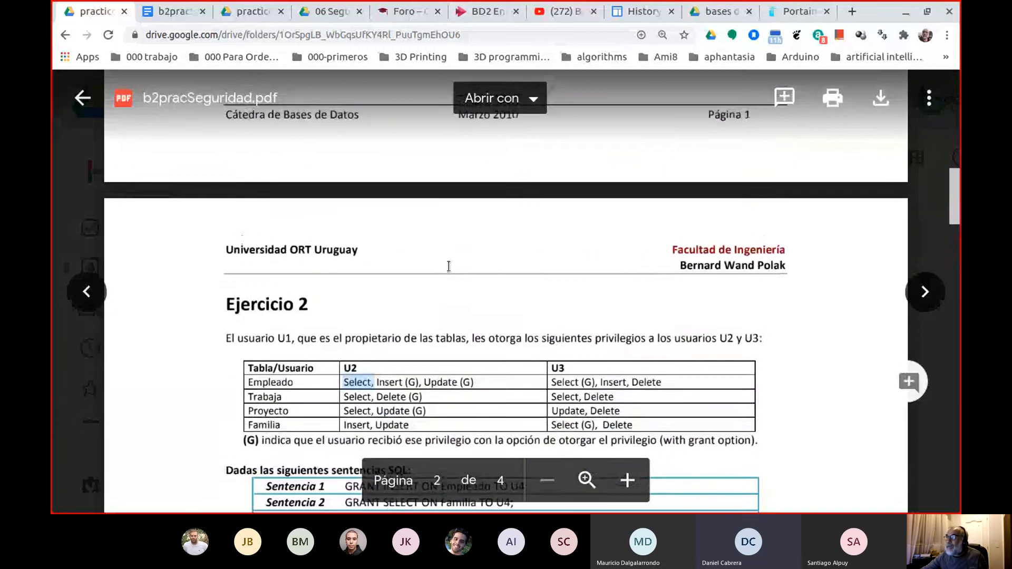
scroll(448, 268, up, 5)
scroll(443, 265, up, 5)
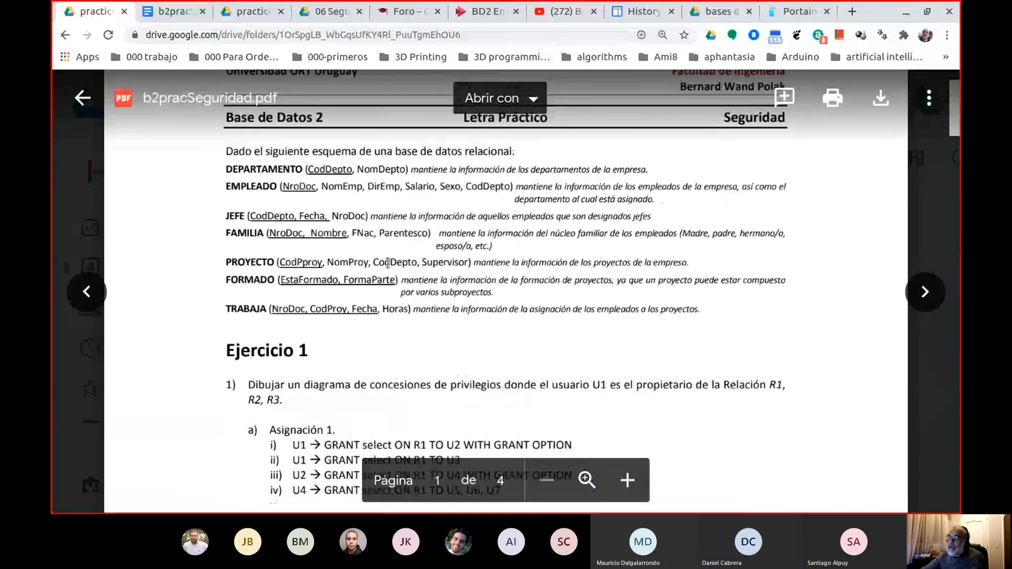
drag(225, 151, 690, 316)
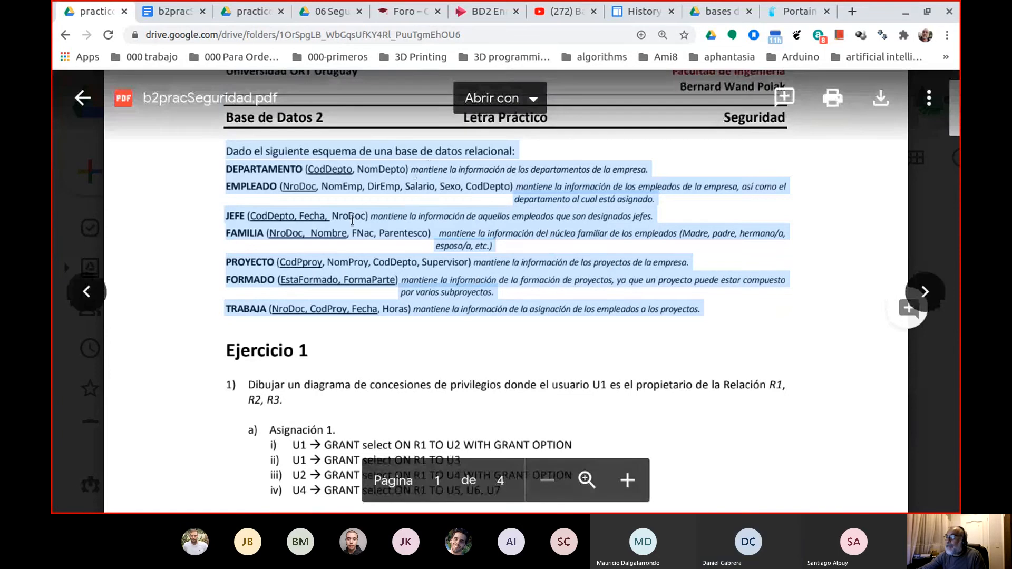
scroll(348, 221, down, 1)
scroll(458, 261, up, 3)
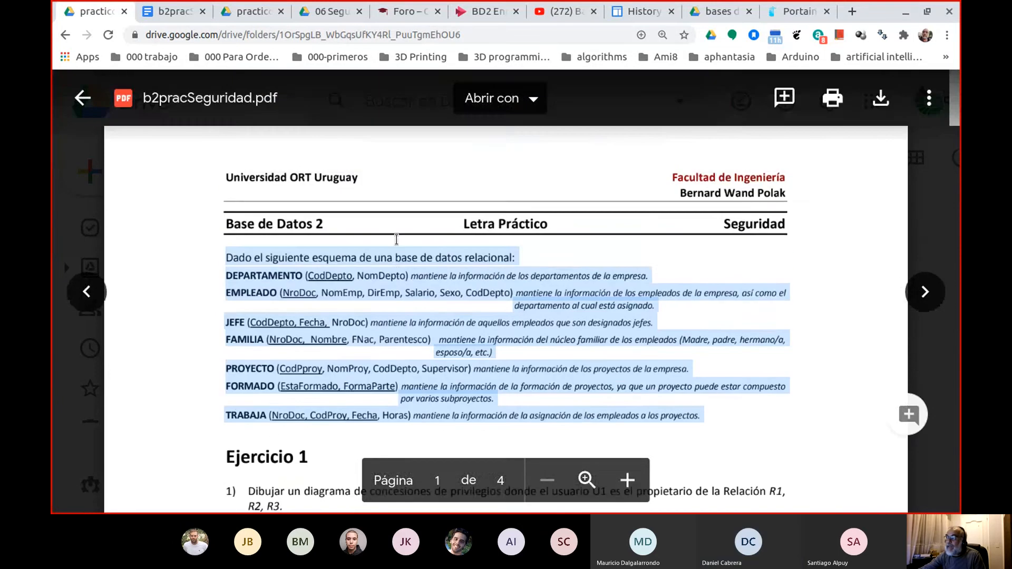
Compare the grants of Ejercicio 1 and the privilege table of Ejercicio 2 with the questions of Ejercicio 3 in the PDF.
scroll(396, 240, down, 15)
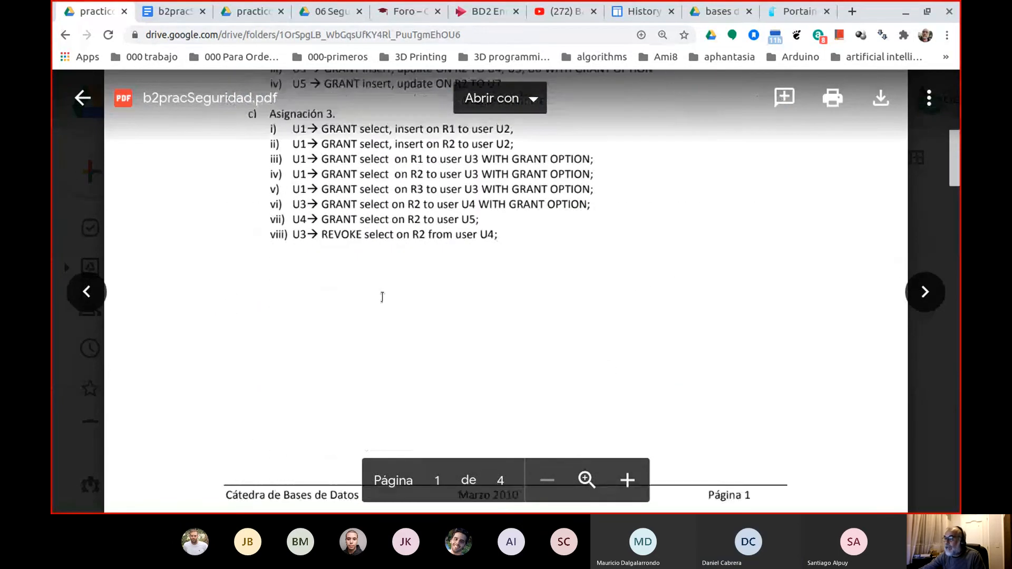
scroll(381, 300, down, 5)
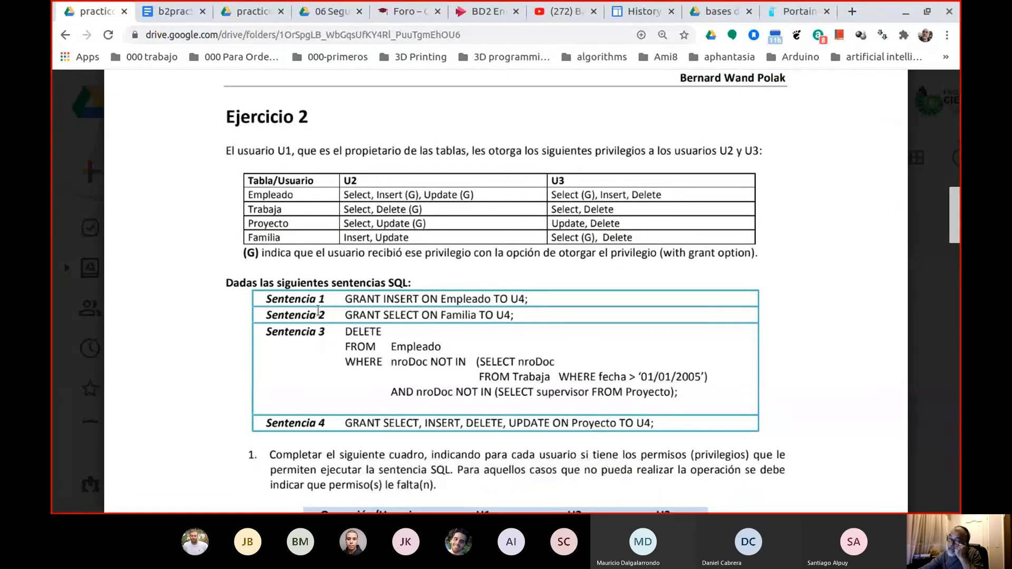
scroll(341, 343, down, 1)
scroll(341, 344, down, 5)
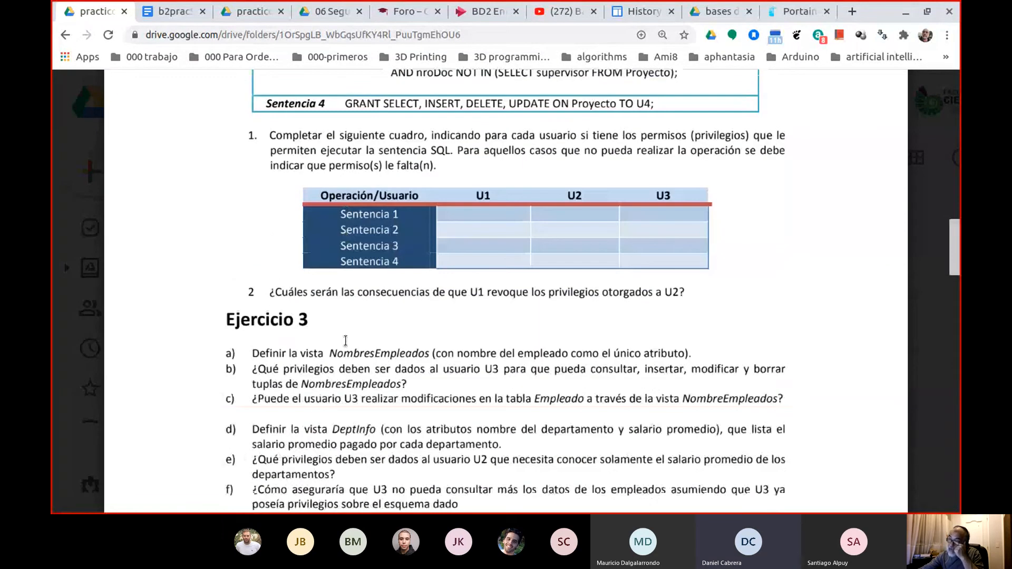
scroll(348, 337, down, 3)
scroll(448, 322, up, 15)
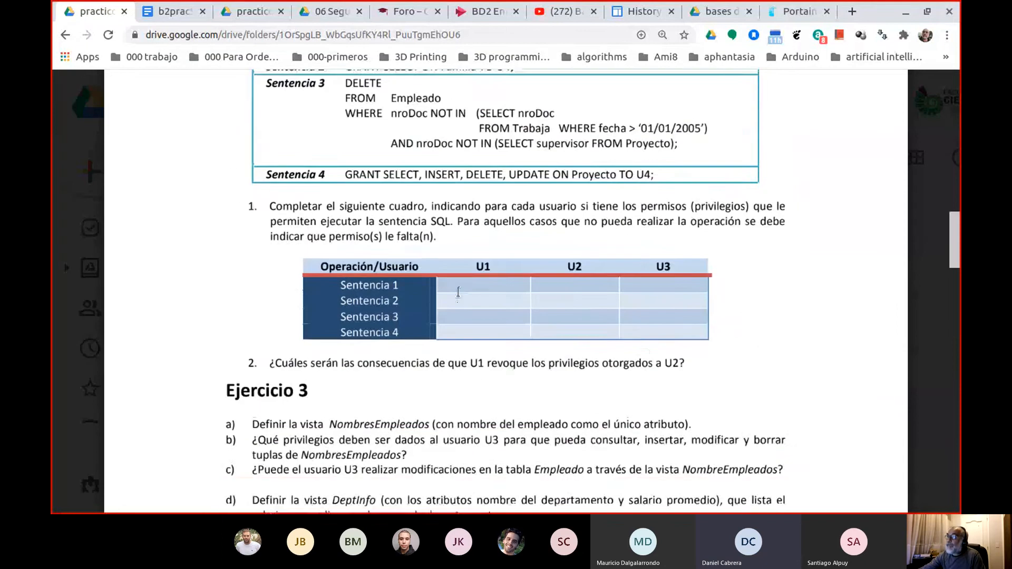
scroll(418, 259, up, 5)
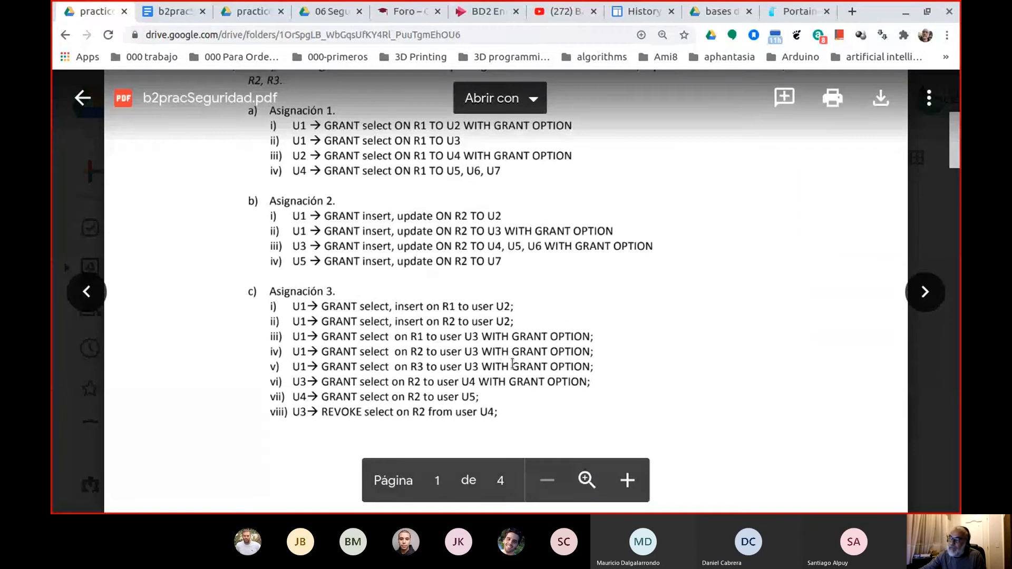
scroll(474, 401, down, 2)
scroll(474, 400, down, 12)
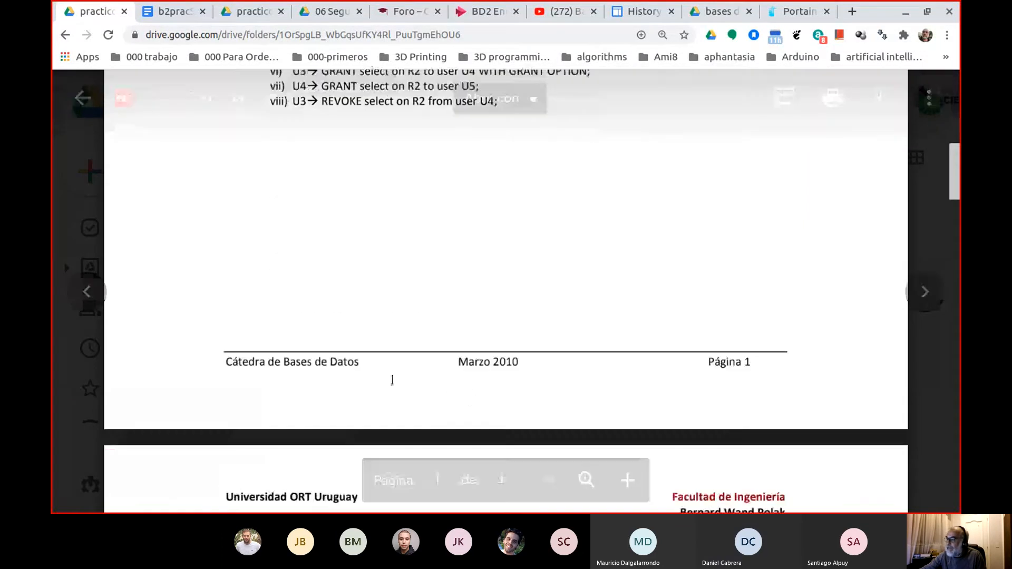
scroll(413, 377, down, 5)
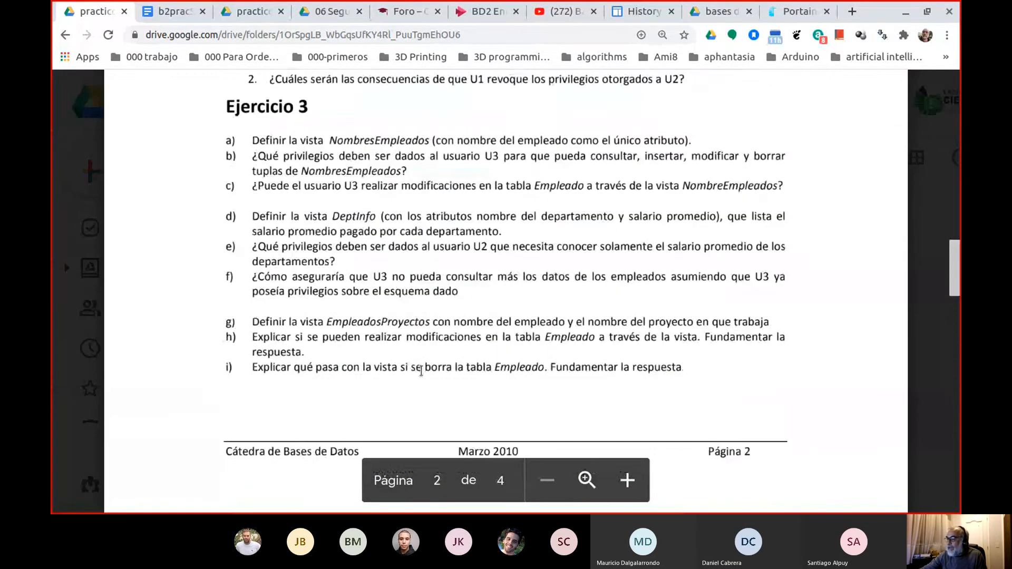
Answer question e) in the b2pracSeguridad N6A document with "GRANT SELECT ON DeptInfo TO U2;".
click(167, 11)
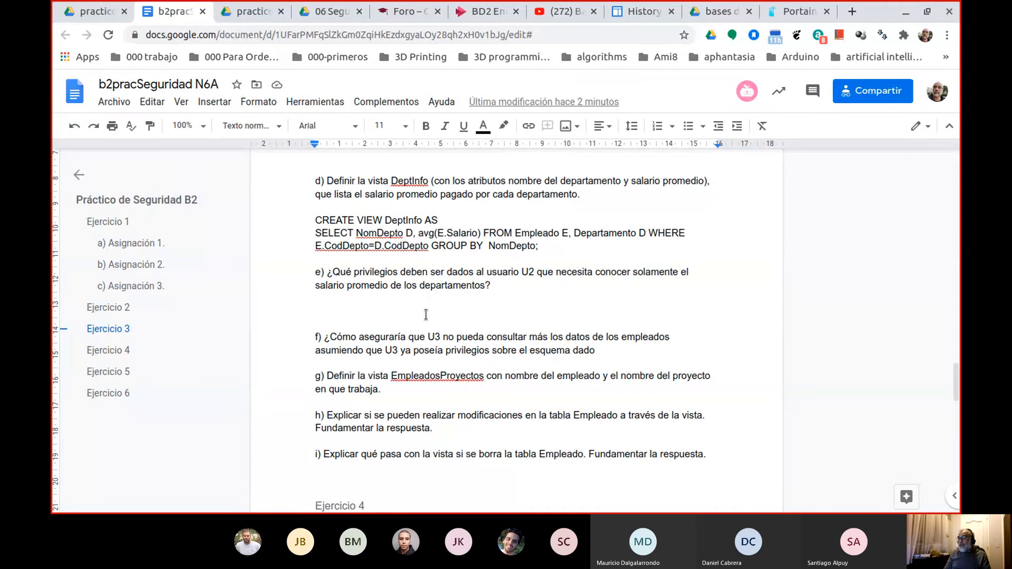
text(GR)
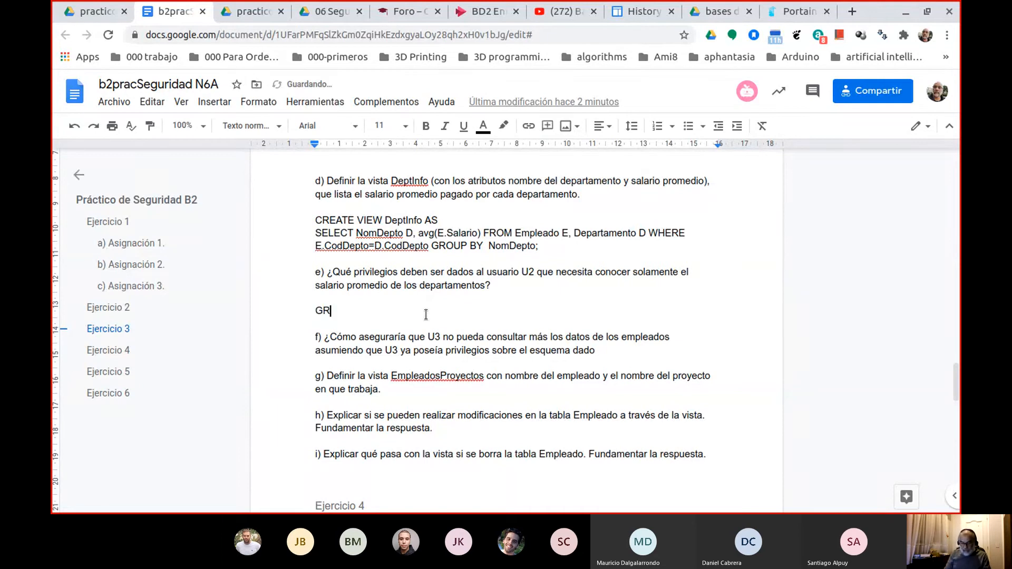
text(ANT SE)
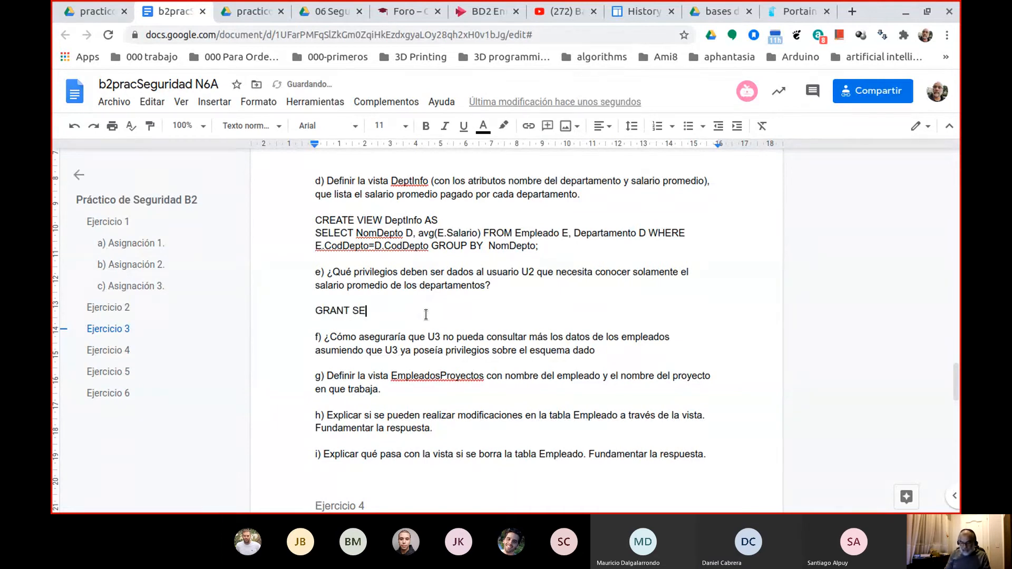
text(LECT ON DeptInfo)
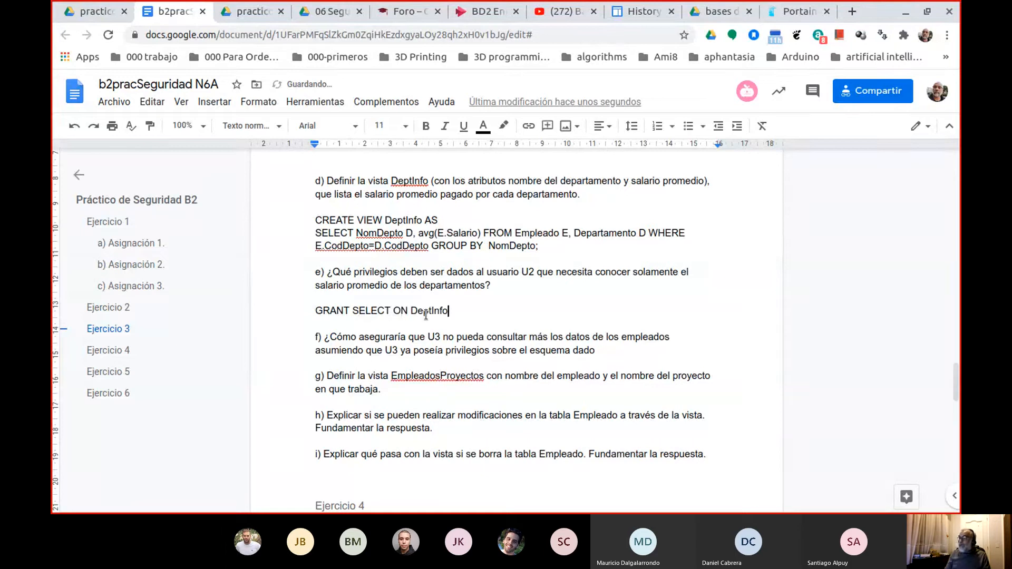
text( TO U2;)
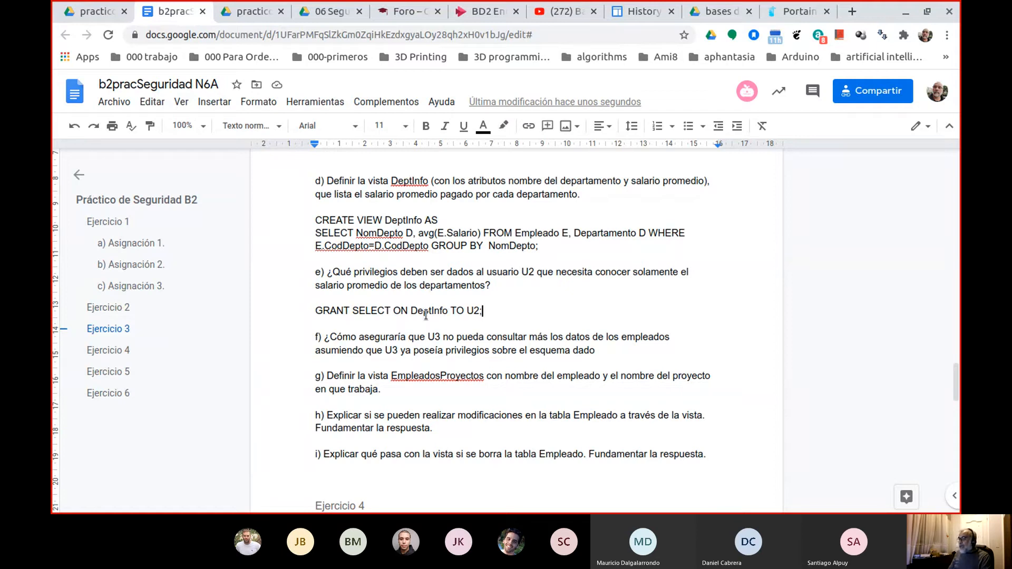
Start the answer to question f) on a separate line below it with "REVOKE SELECT FROM U3;".
key(Down)
key(Down)
key(Down)
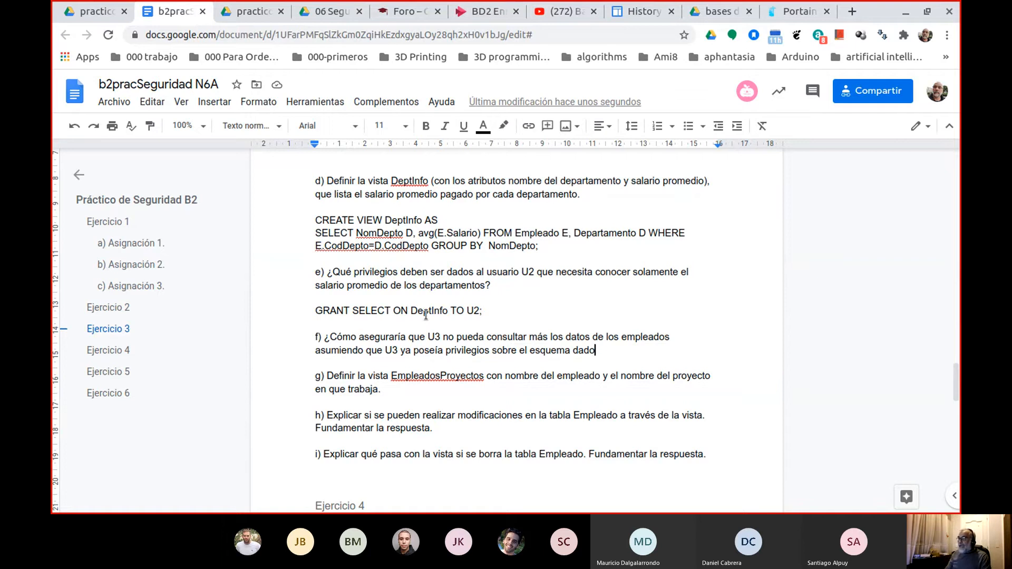
key(Return)
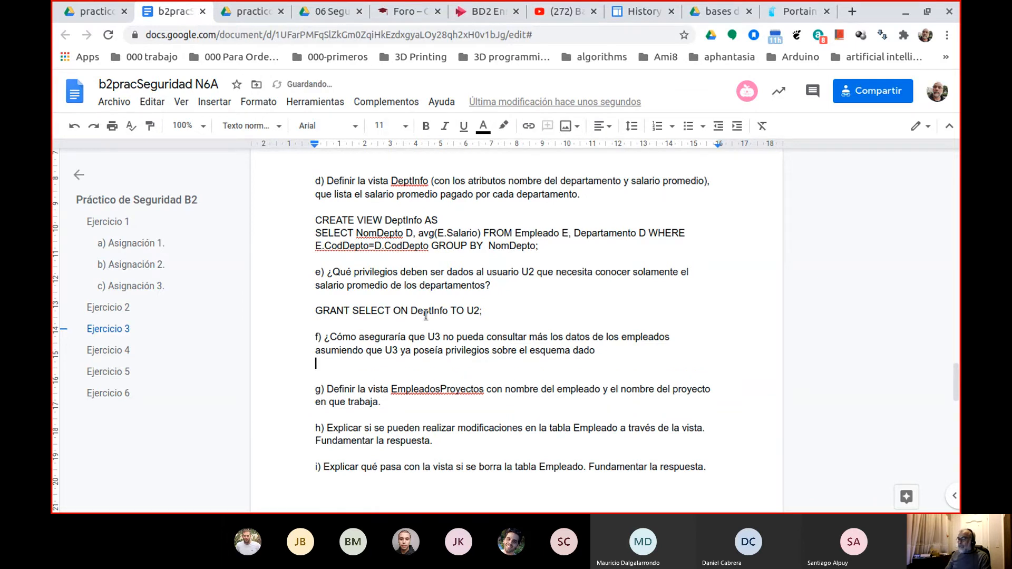
key(Return)
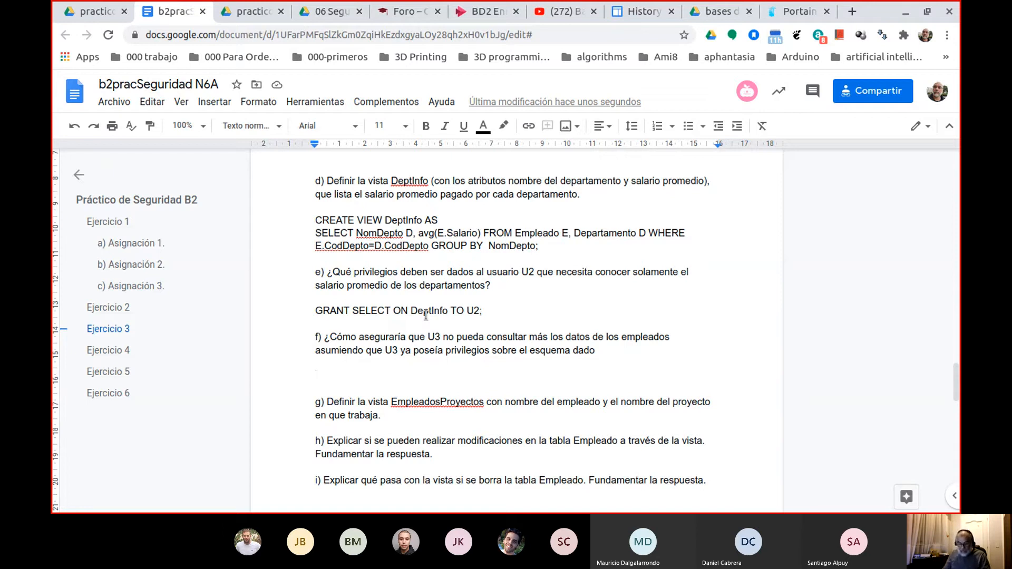
text(REVOKE )
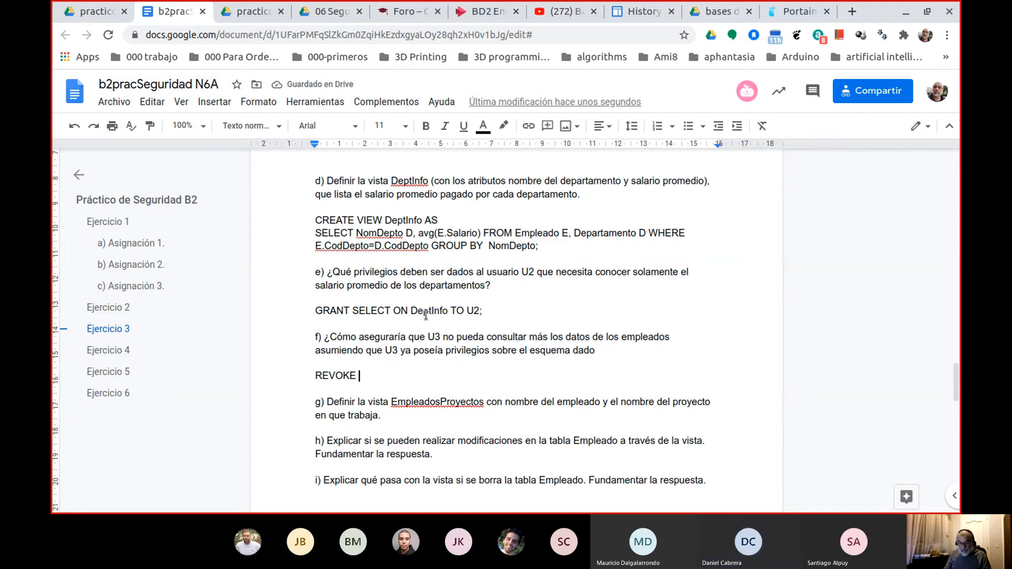
text(SELECT)
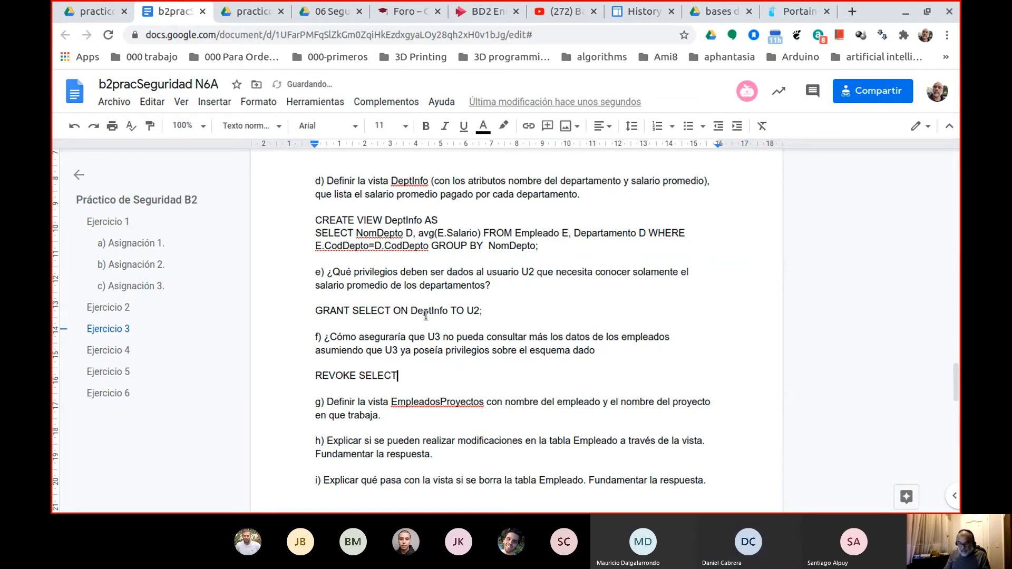
text( FROM )
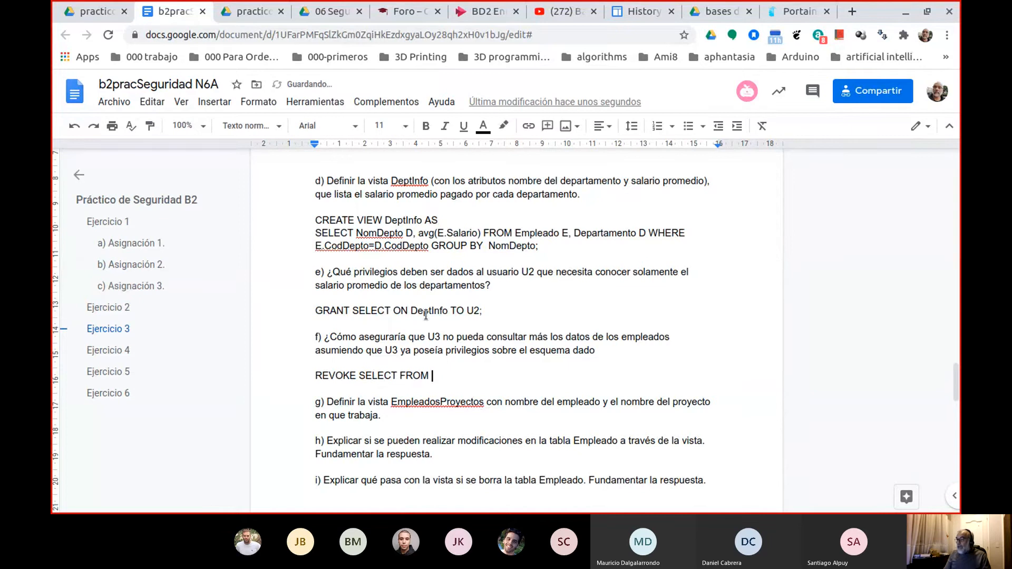
text(U3;)
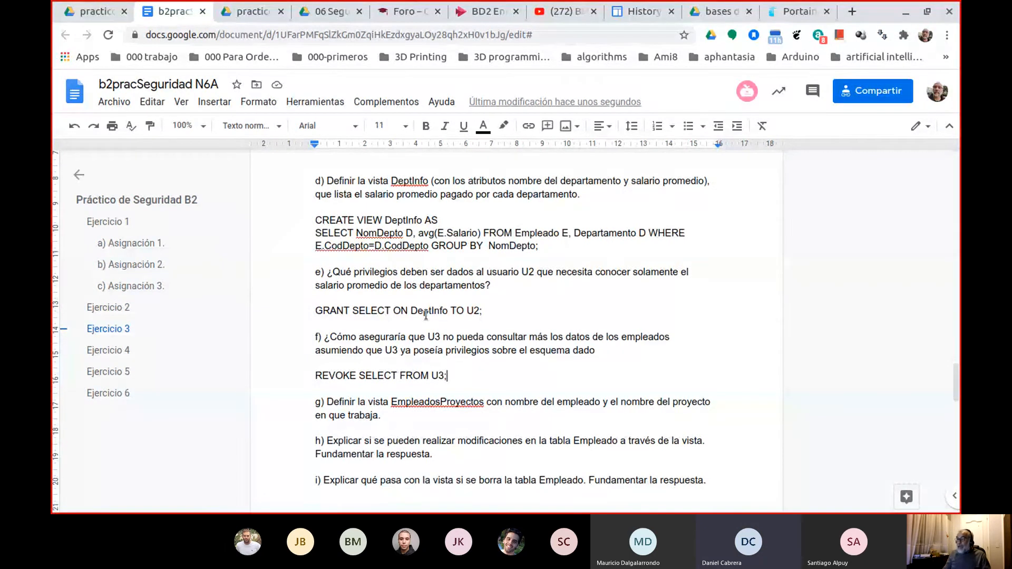
Insert "ON EMPLEADO" before FROM in the REVOKE statement of question f).
key(Left)
key(Left)
key(Left)
key(Left)
key(Left)
key(Left)
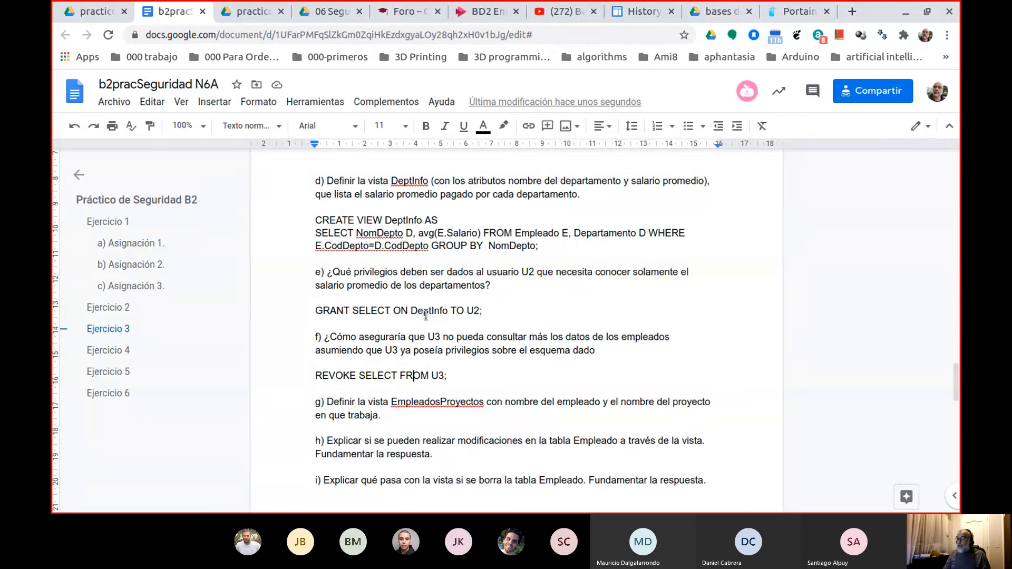
key(Left)
key(Left)
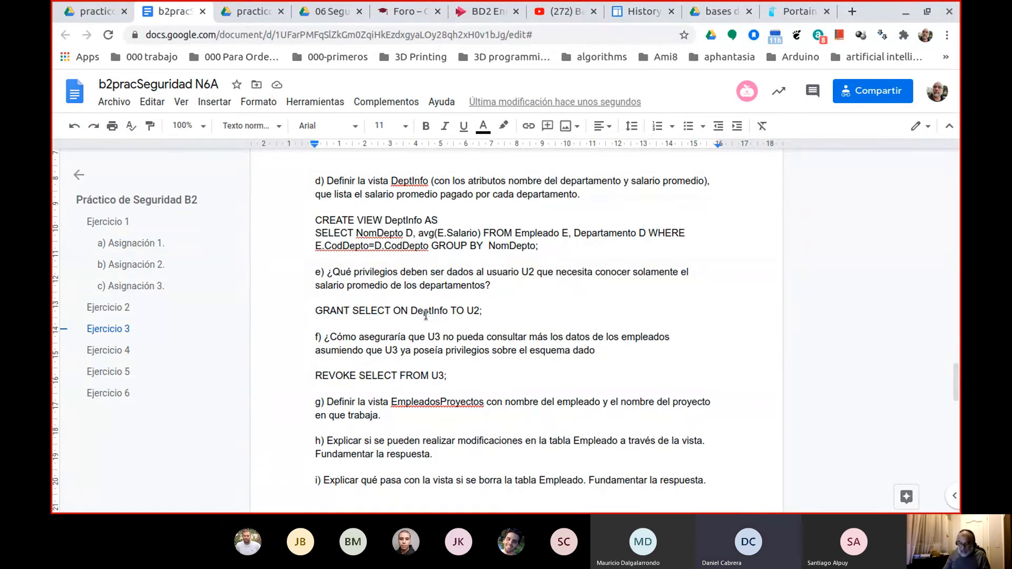
text(ON EMPLE)
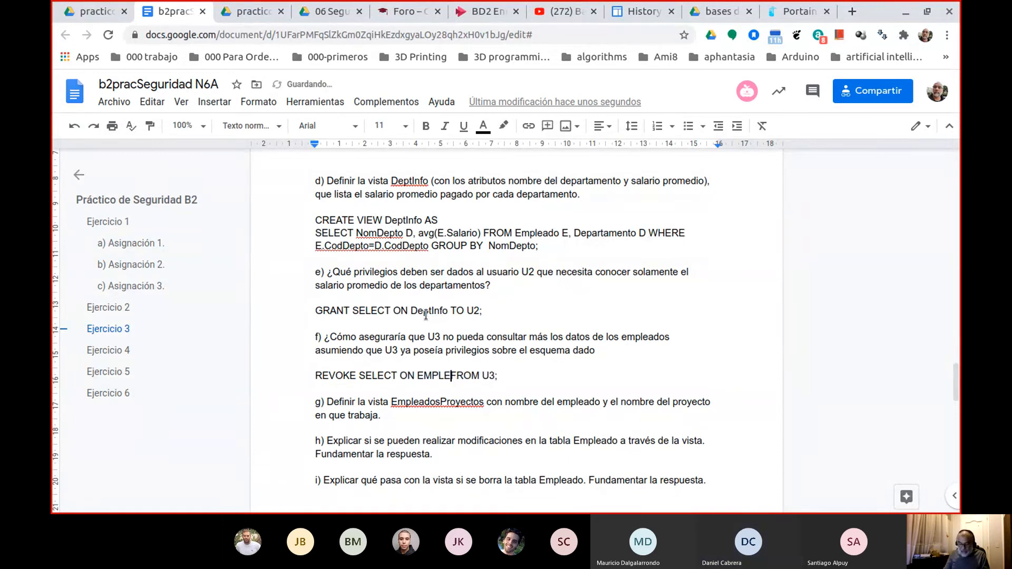
text(ADO)
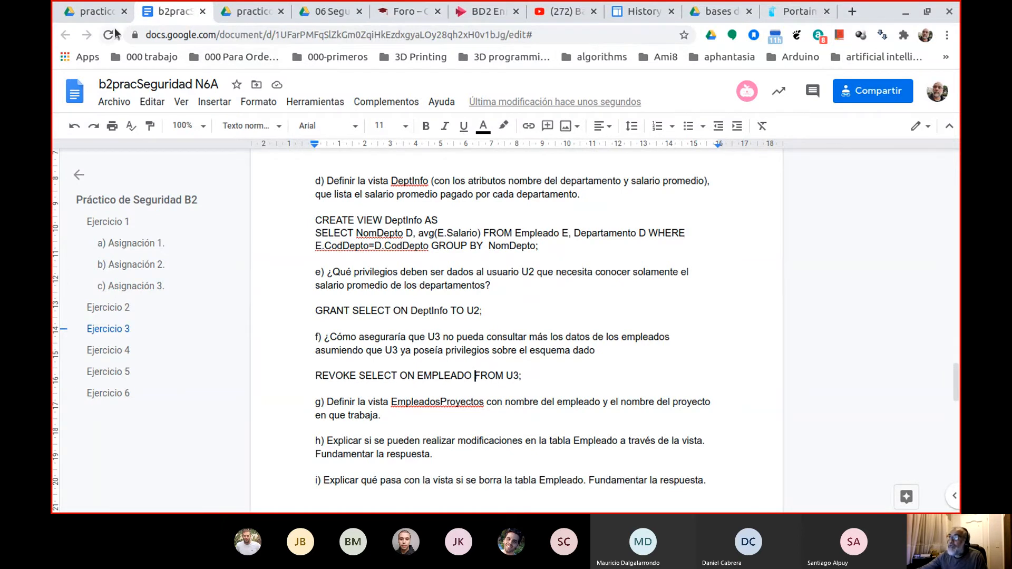
Look back at the relational schema on page 1 of b2pracSeguridad.pdf, then review questions f) to i) in the answers document.
click(99, 13)
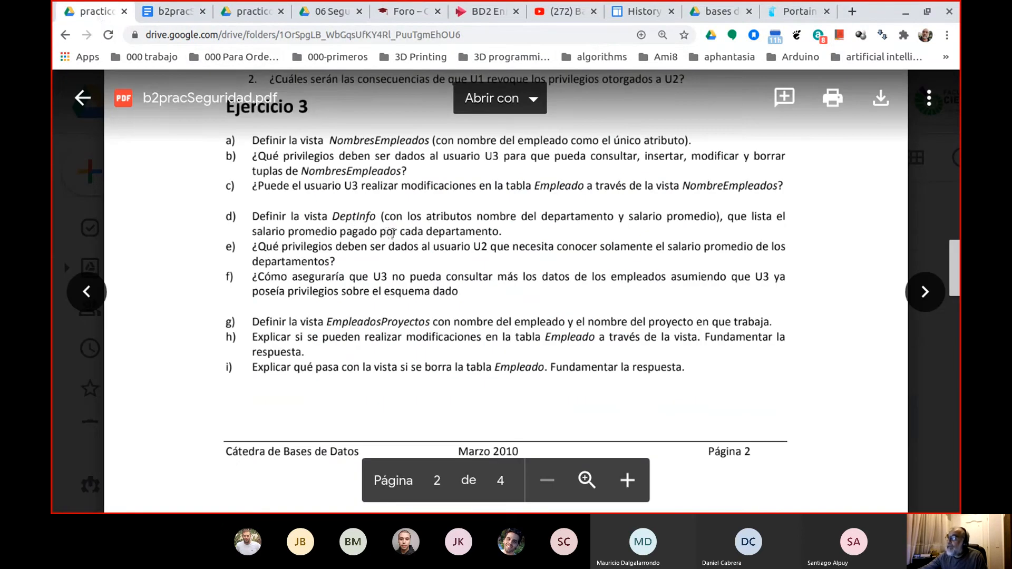
scroll(393, 232, up, 12)
scroll(436, 213, up, 10)
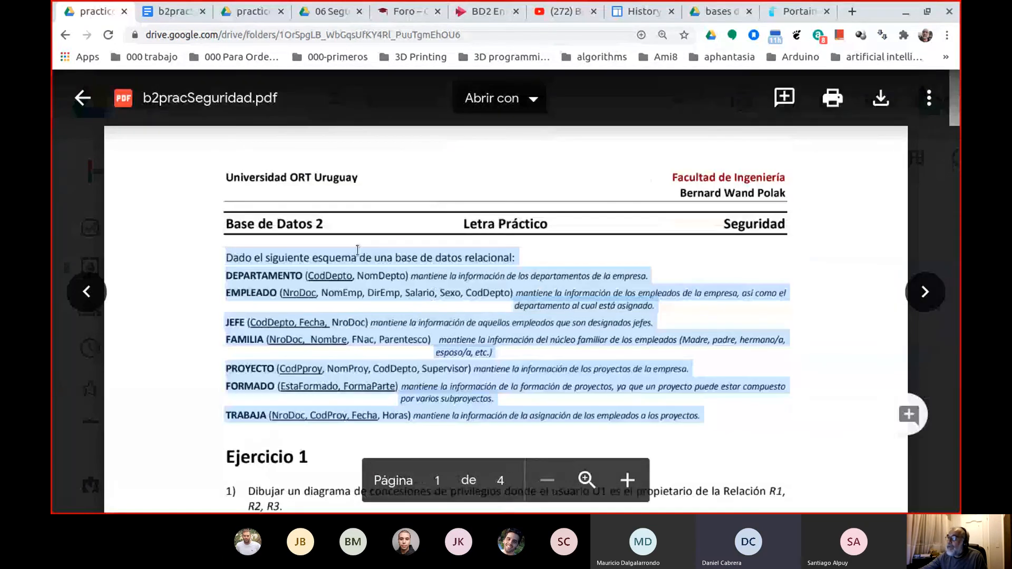
scroll(340, 257, down, 2)
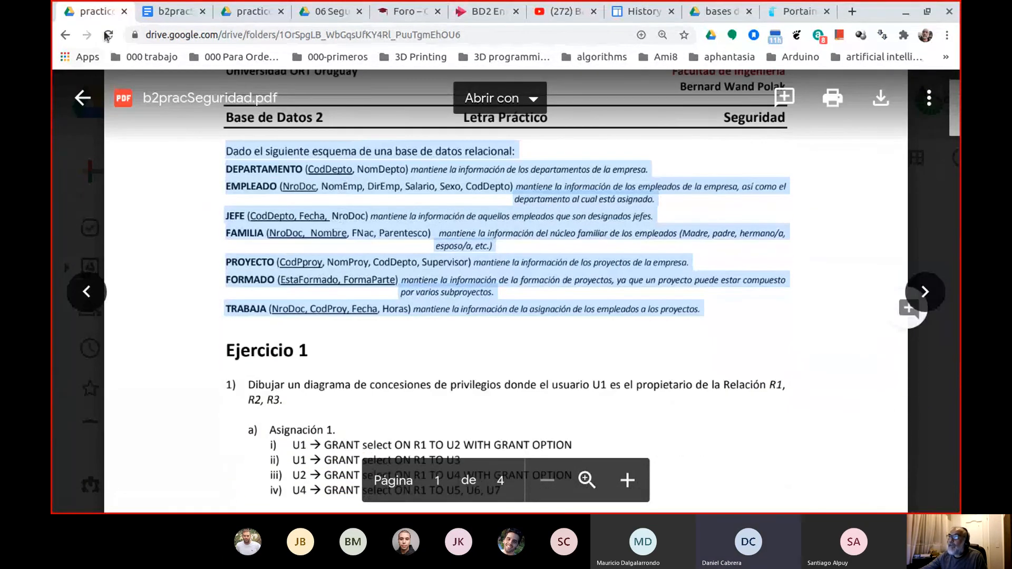
click(170, 11)
scroll(434, 347, down, 3)
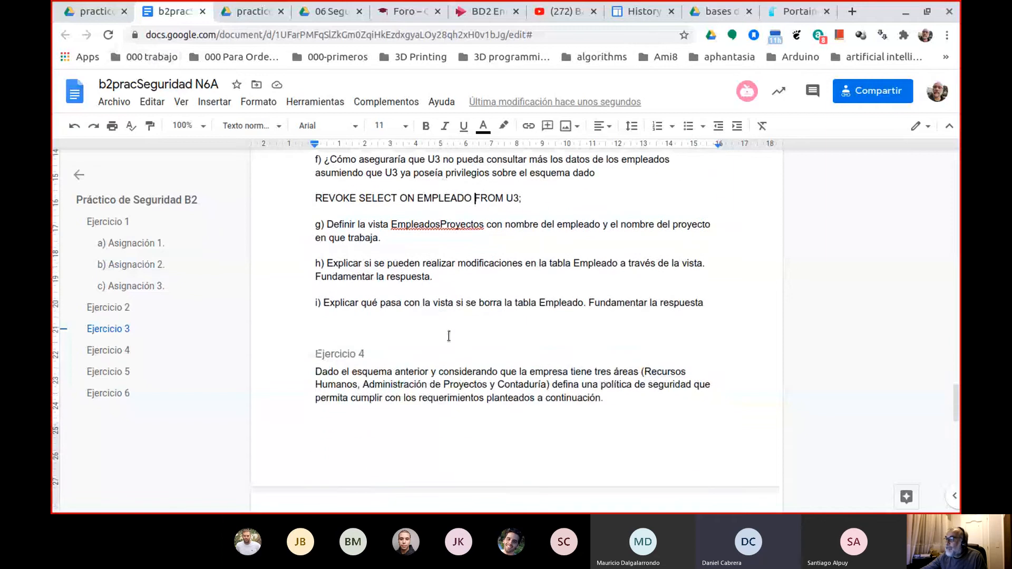
scroll(448, 333, up, 3)
scroll(458, 328, down, 1)
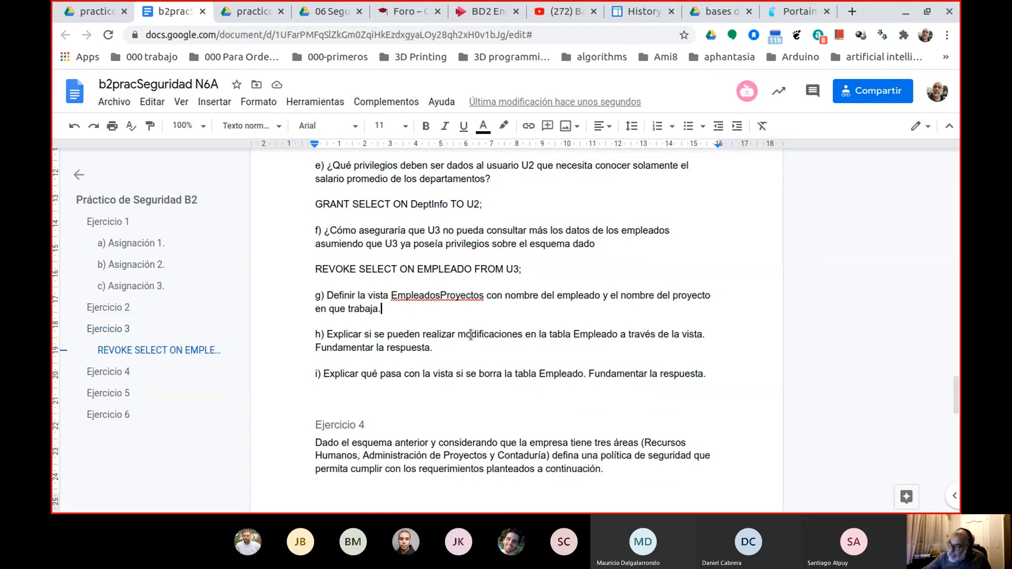
Add blank answer lines below questions g) and h) of Ejercicio 3.
key(Return)
key(Return)
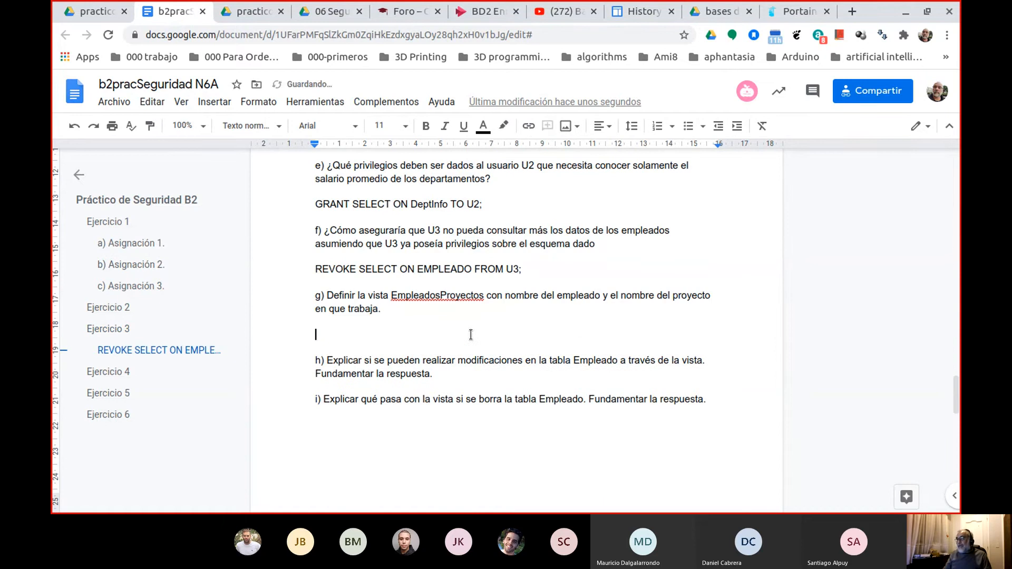
key(Down)
key(Down)
key(Return)
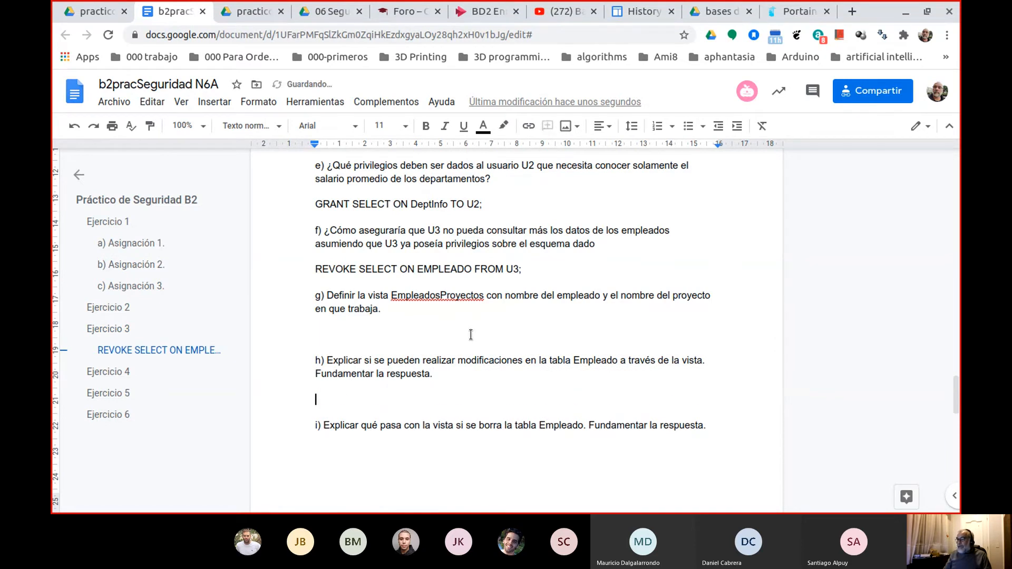
click(471, 335)
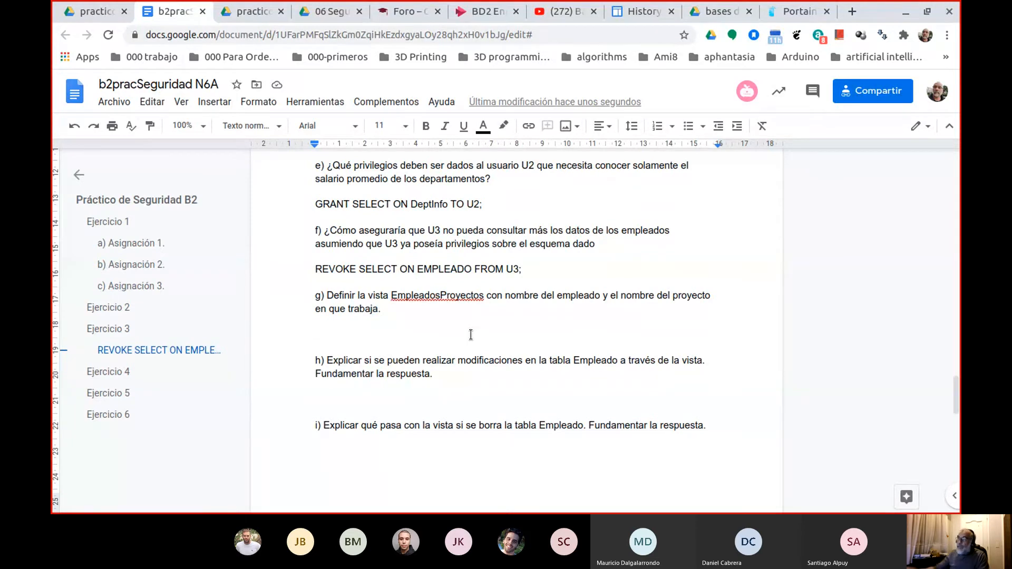
Examine the attributes of the PROYECTO and TRABAJA tables in the schema of b2pracSeguridad.pdf.
click(91, 13)
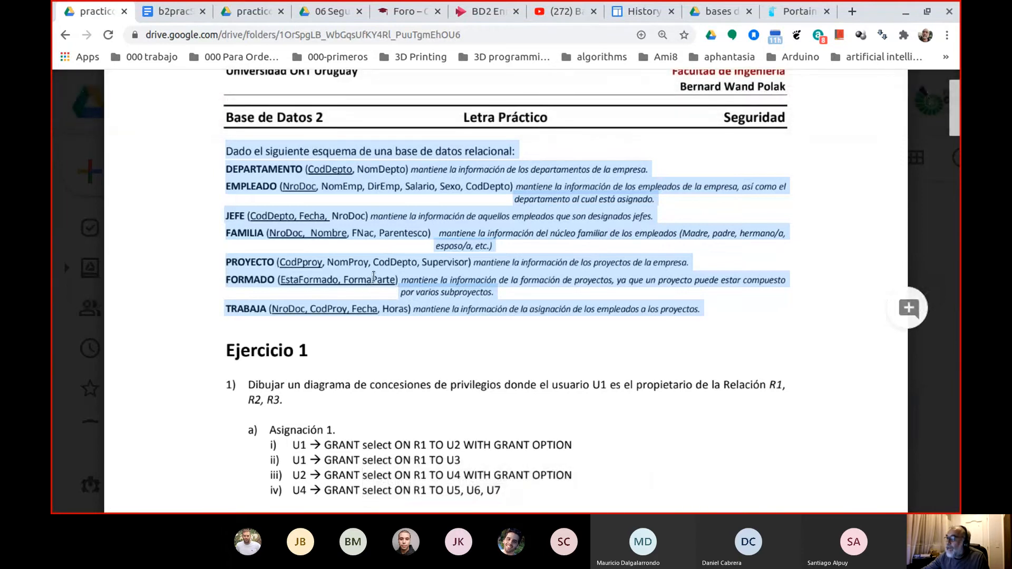
double_click(376, 264)
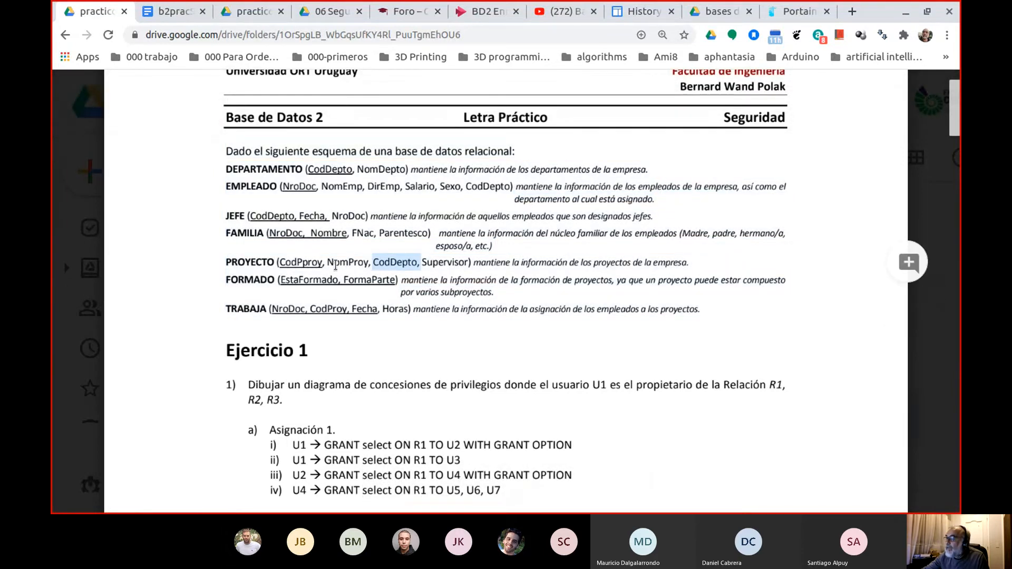
double_click(341, 264)
double_click(378, 263)
click(290, 311)
double_click(291, 310)
double_click(319, 309)
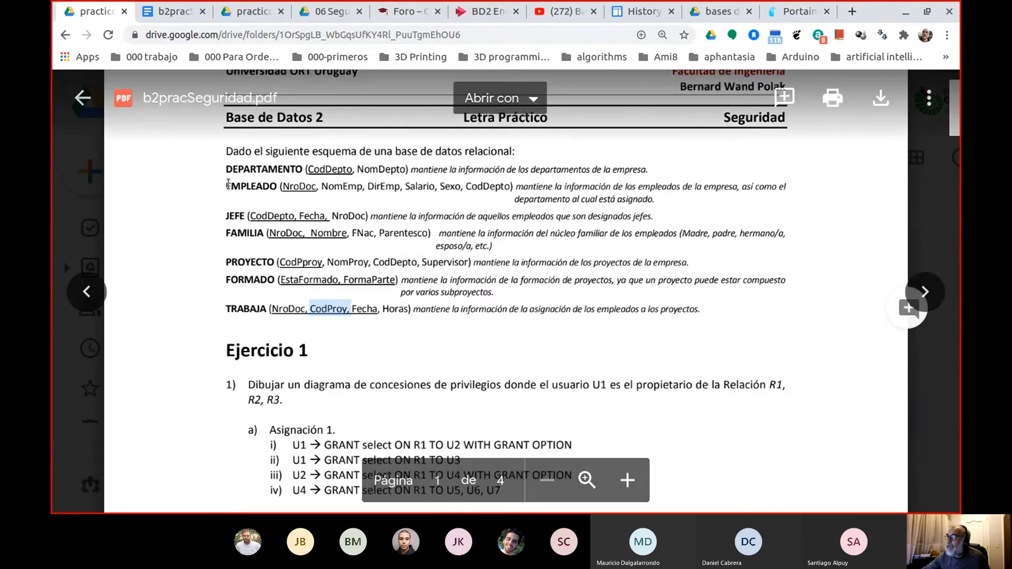
Copy the EMPLEADO table definition with its attributes from the PDF schema to the line below question g).
drag(227, 186, 479, 183)
key(ctrl+c)
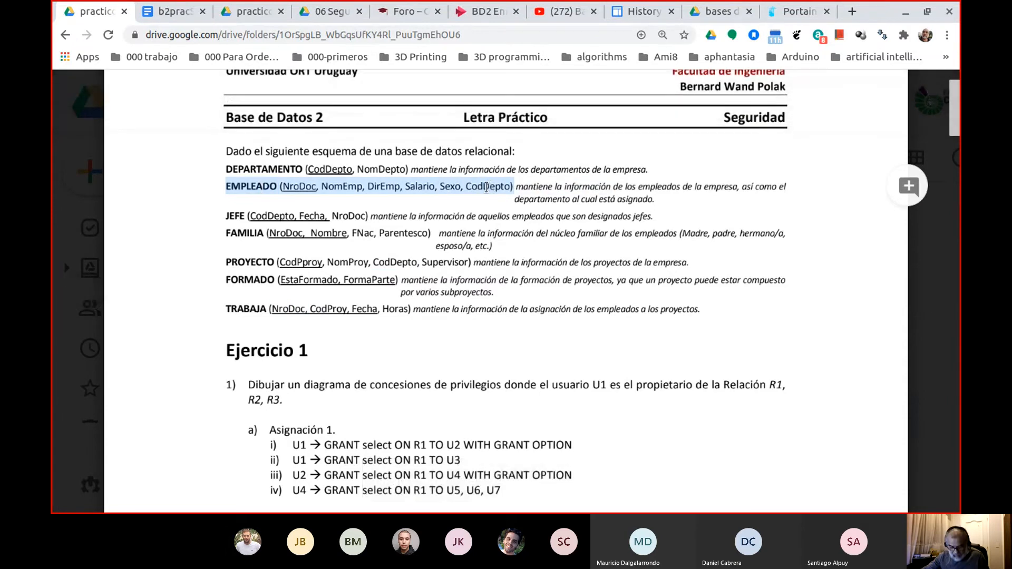
click(174, 11)
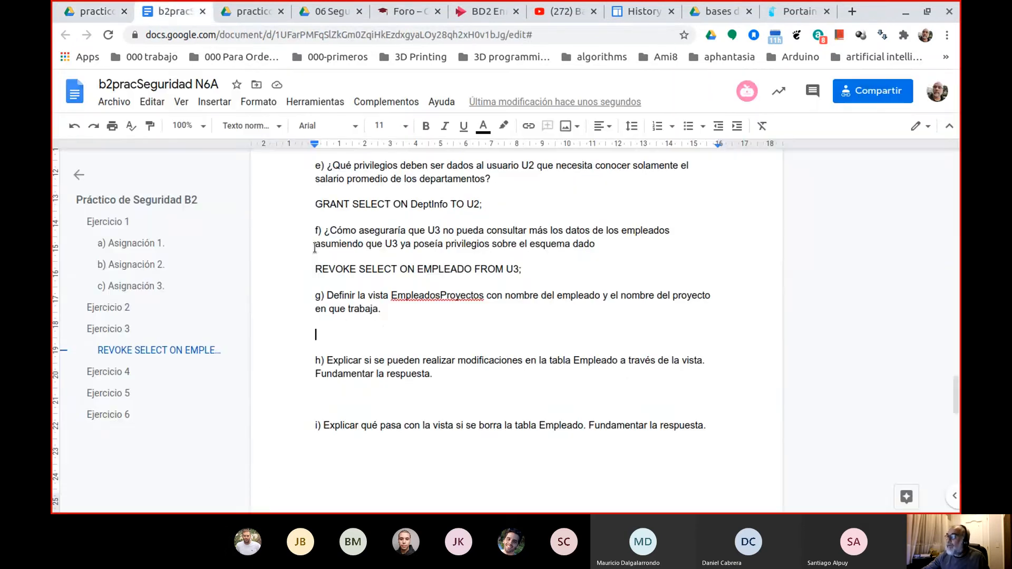
click(341, 329)
key(ctrl+v)
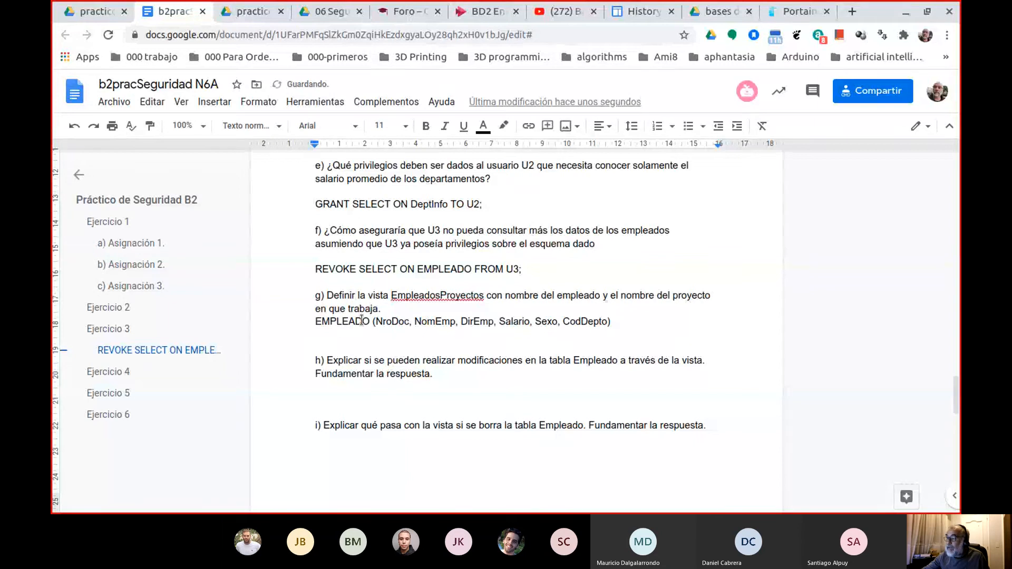
Try to copy the PROYECTO table definition from the PDF schema to the line below the EMPLEADO definition in question g).
click(97, 11)
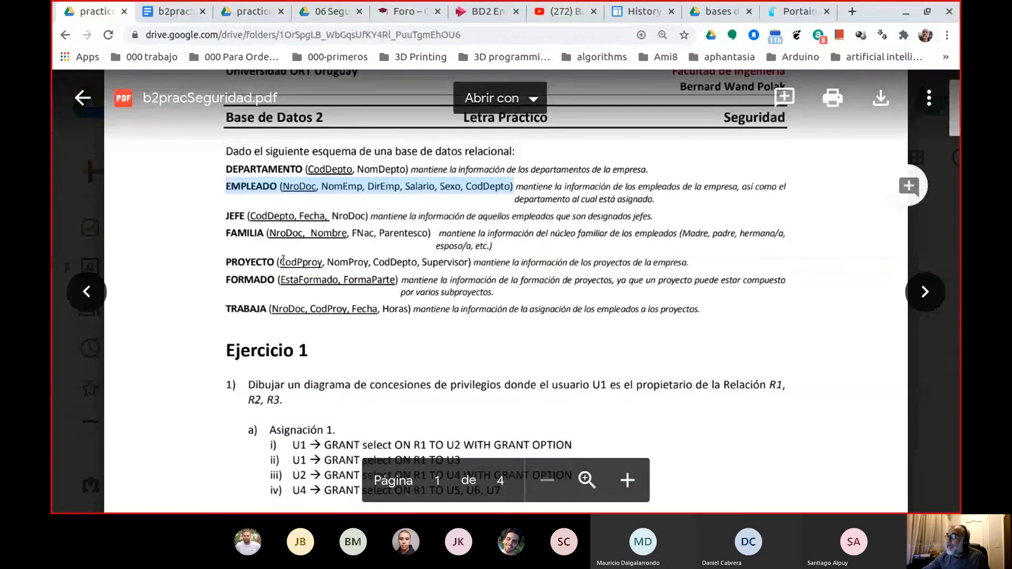
drag(225, 262, 450, 254)
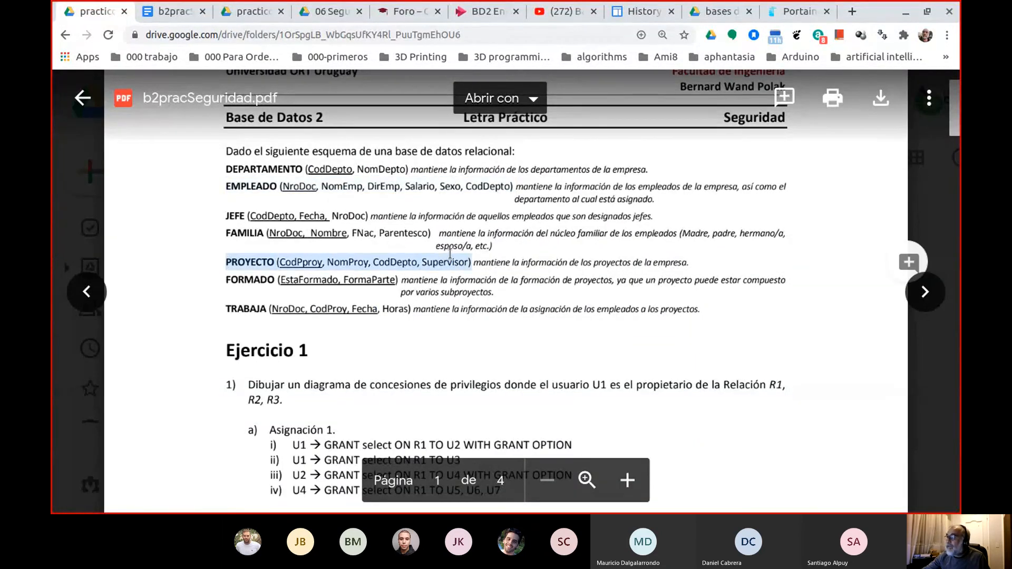
click(177, 12)
click(319, 333)
key(ctrl+v)
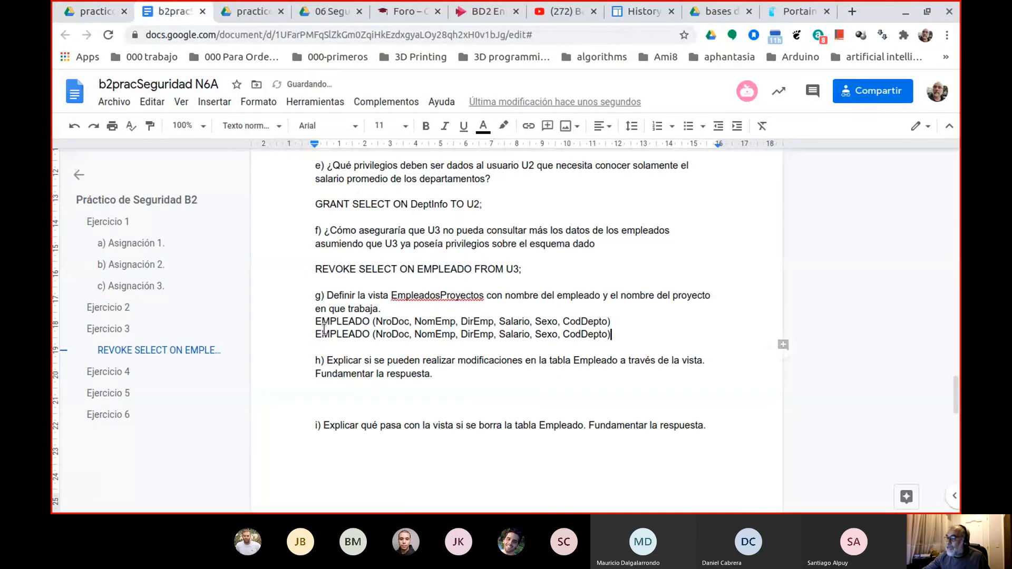
Copy the definition TRABAJA (NroDoc, CodProy, Fecha, Horas) from the PDF schema below the other table definitions in question g).
click(97, 11)
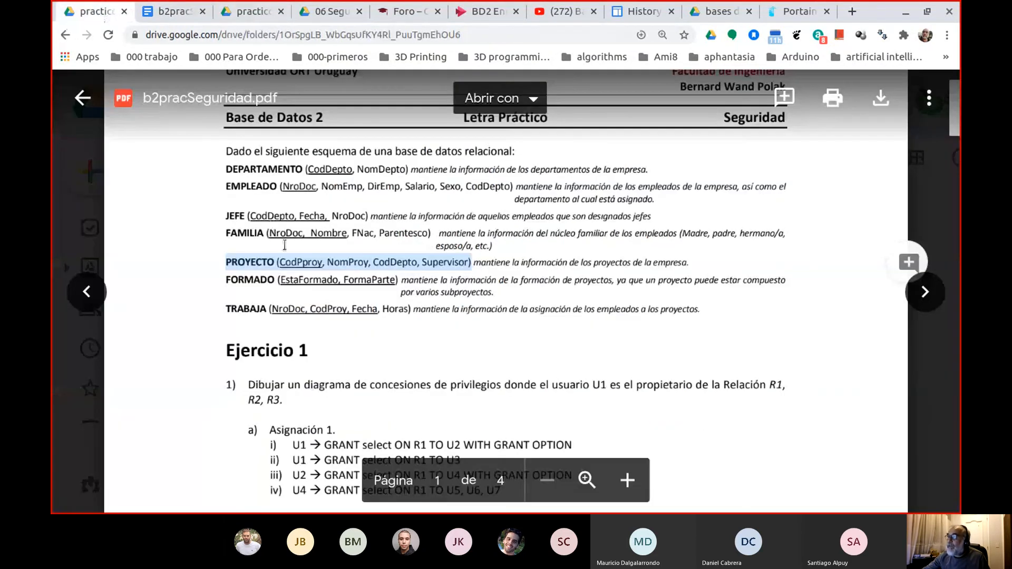
drag(226, 309, 391, 315)
key(ctrl+c)
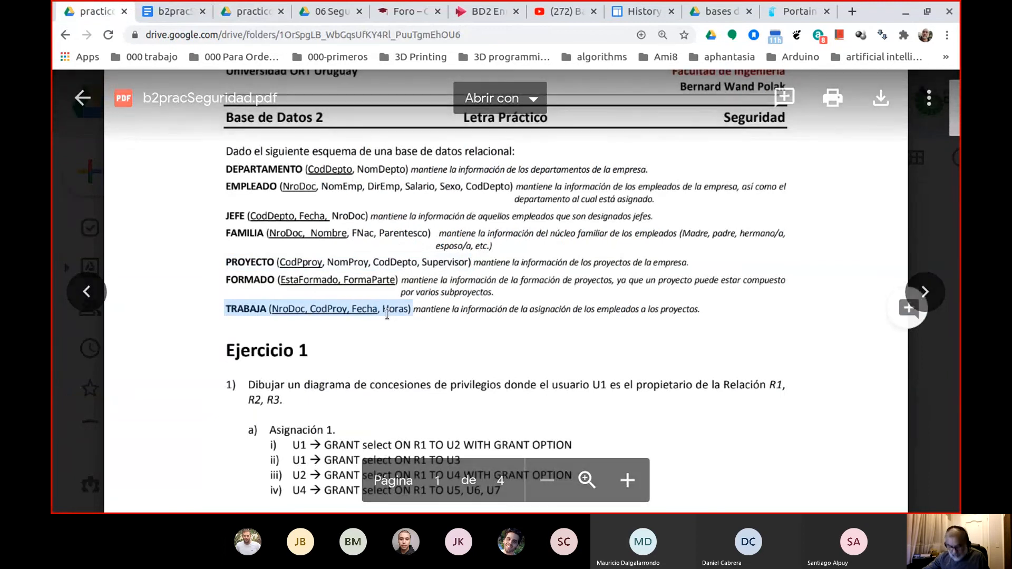
click(174, 12)
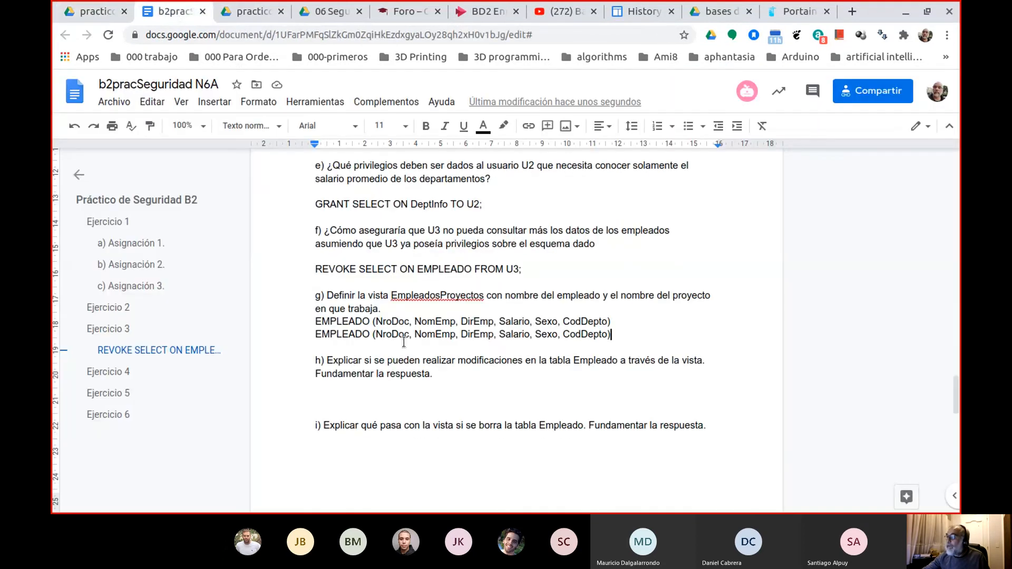
click(342, 347)
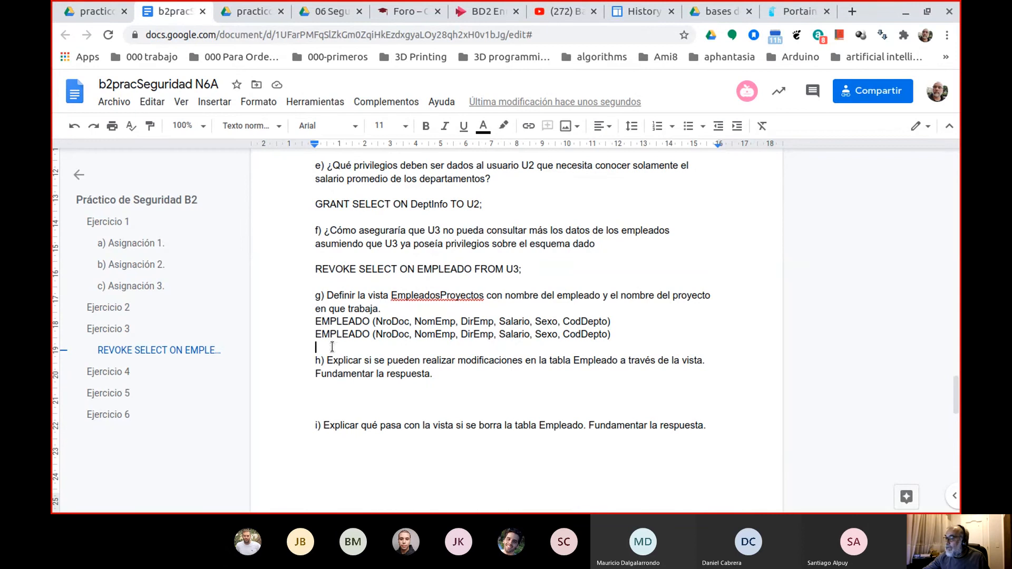
key(ctrl+v)
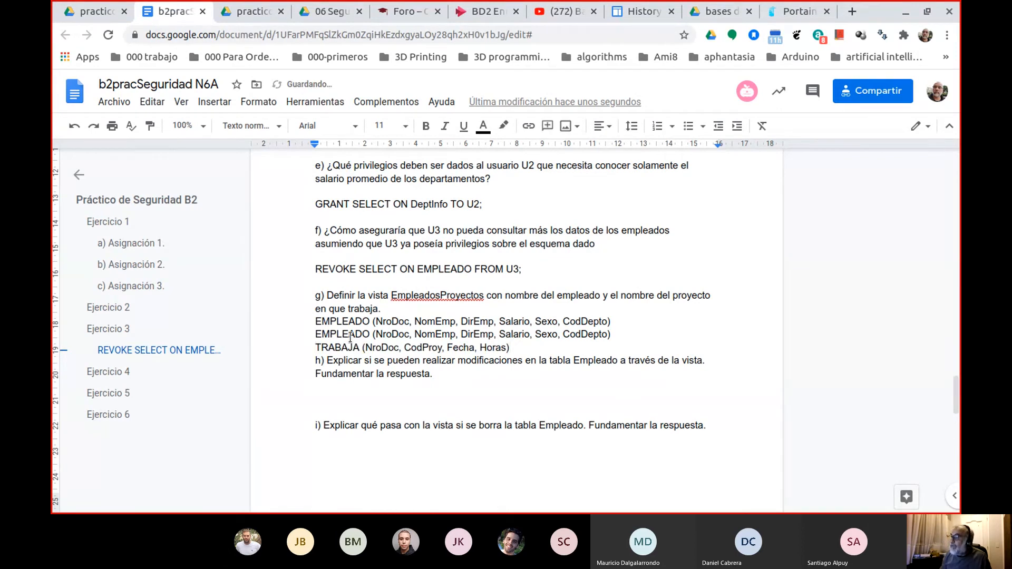
Separate the pasted table definitions from the texts of questions g) and h) with a blank line on each side.
key(Return)
key(Up)
key(Up)
key(Up)
key(Up)
key(End)
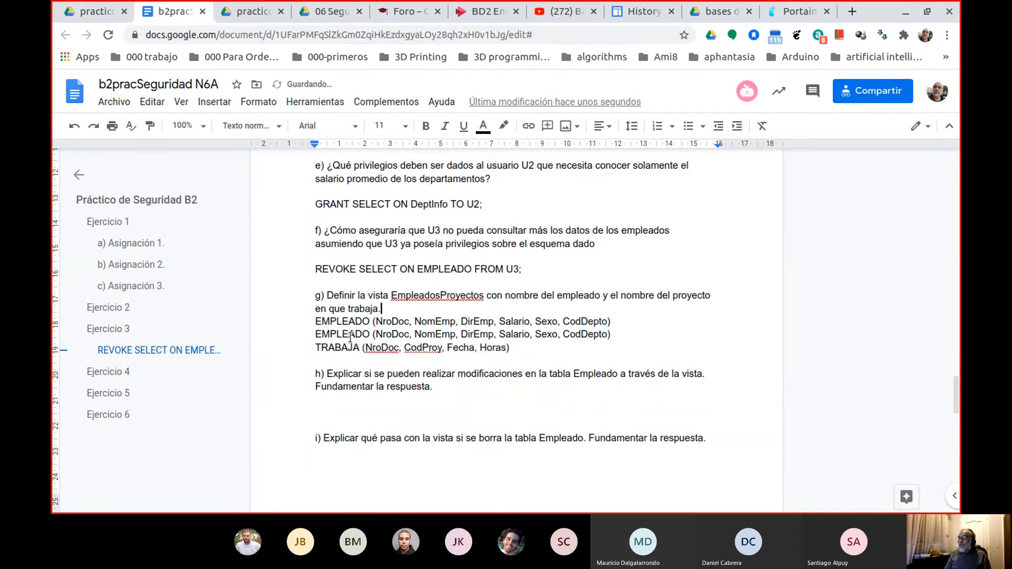
key(Return)
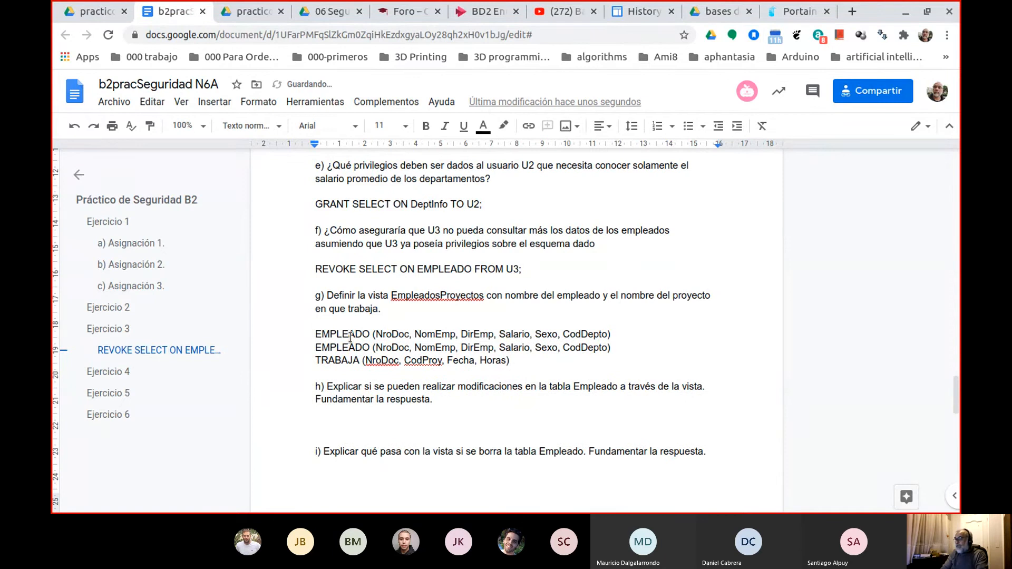
Insert two blank lines above the table definitions under question g) to make room for the query.
key(Return)
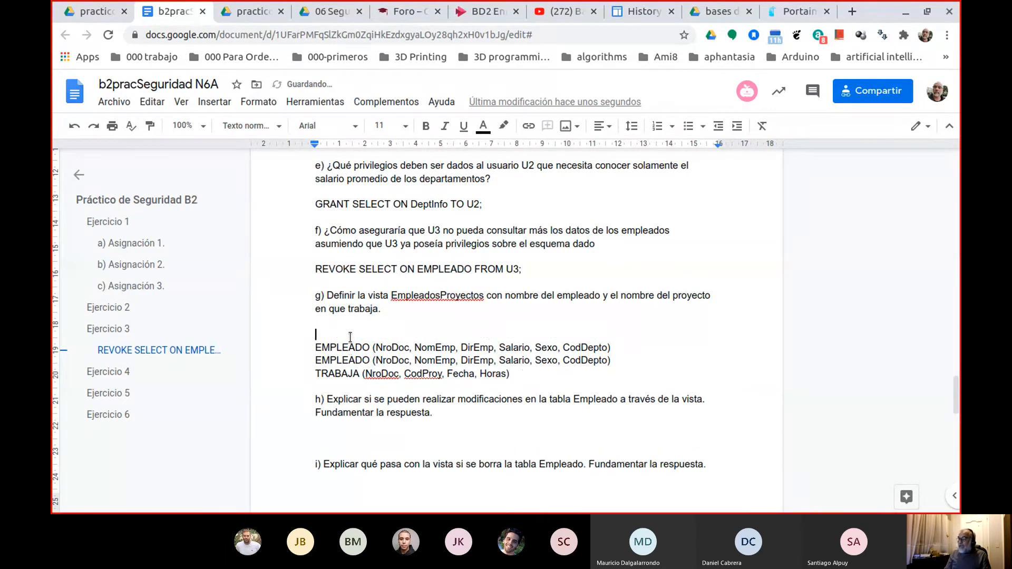
key(Return)
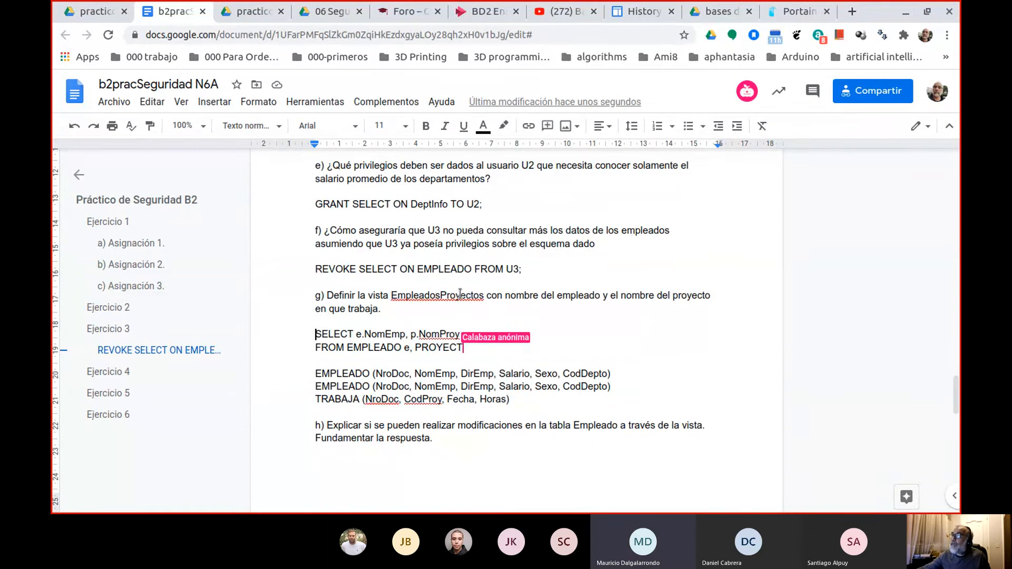
Replace the duplicated EMPLEADO line in question g) with the definition PROYECTO (CodPproy, NomProy, CodDepto, Supervisor) copied from the PDF schema.
click(92, 11)
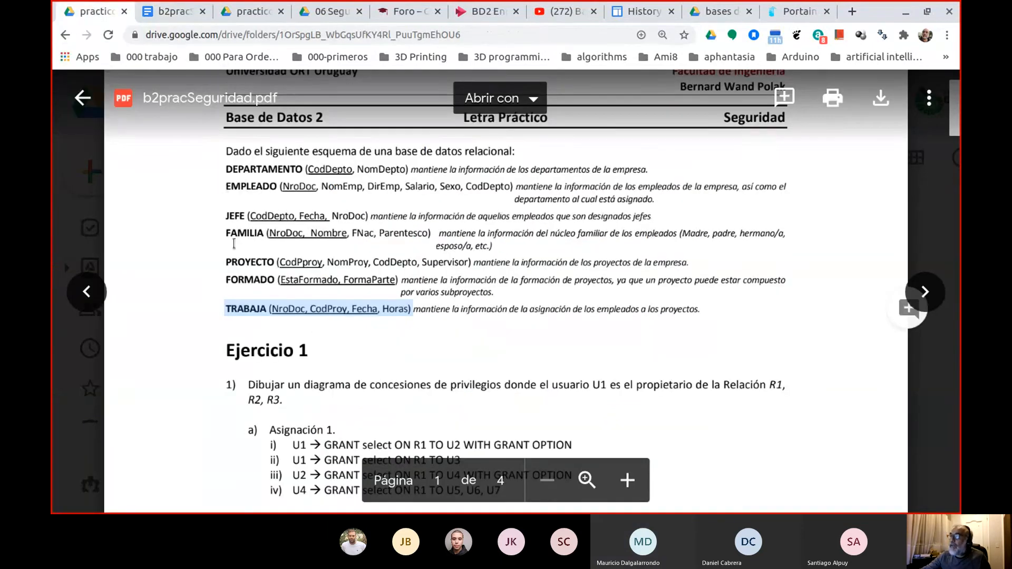
click(223, 260)
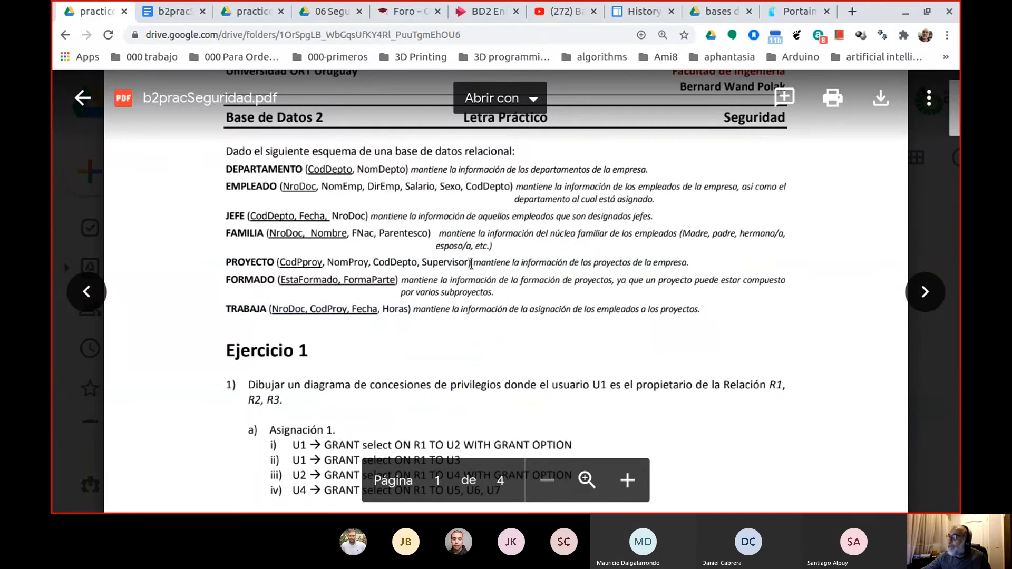
drag(510, 263, 238, 265)
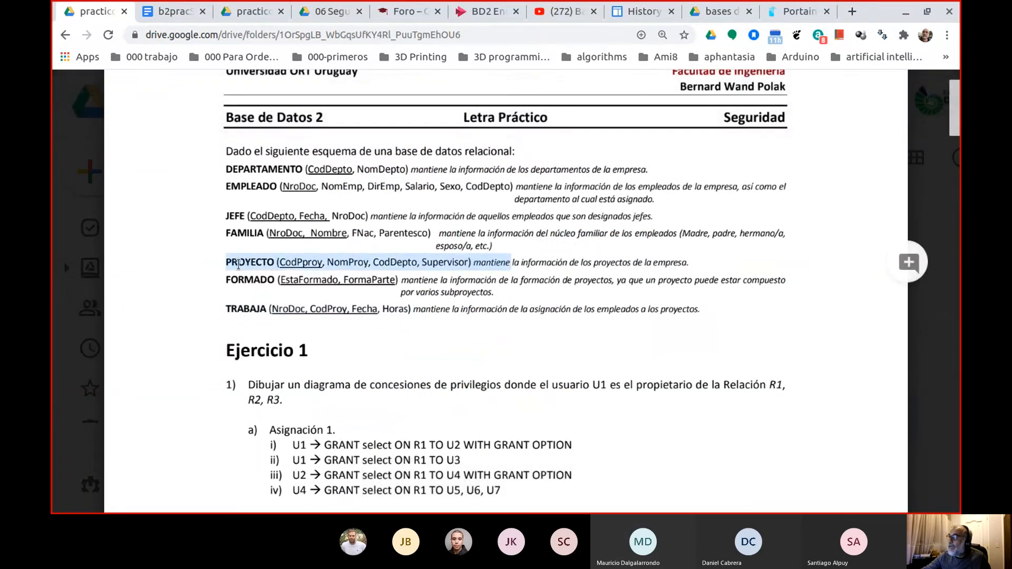
double_click(399, 267)
drag(471, 263, 240, 262)
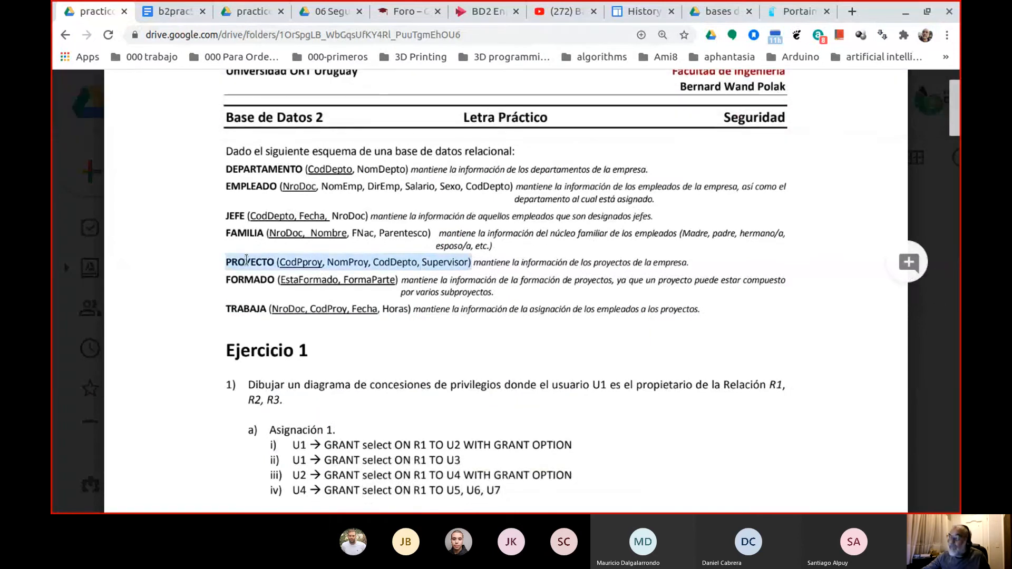
click(174, 11)
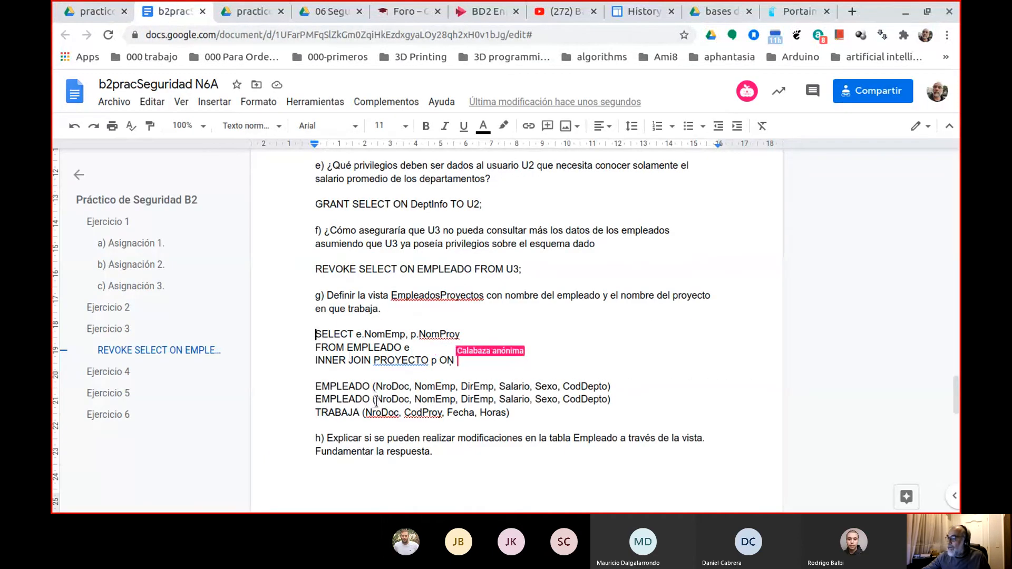
triple_click(377, 400)
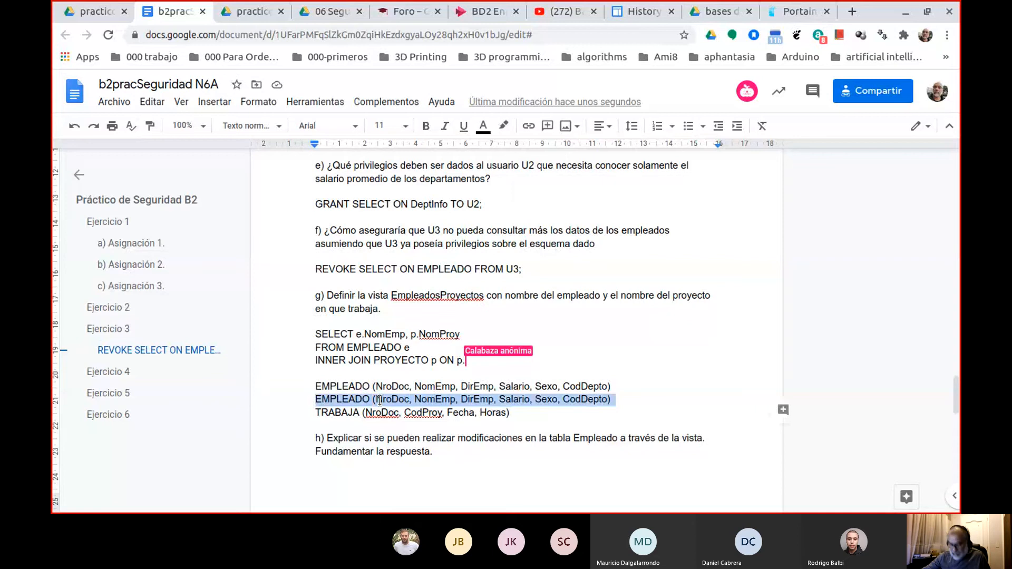
right_click(379, 401)
click(432, 252)
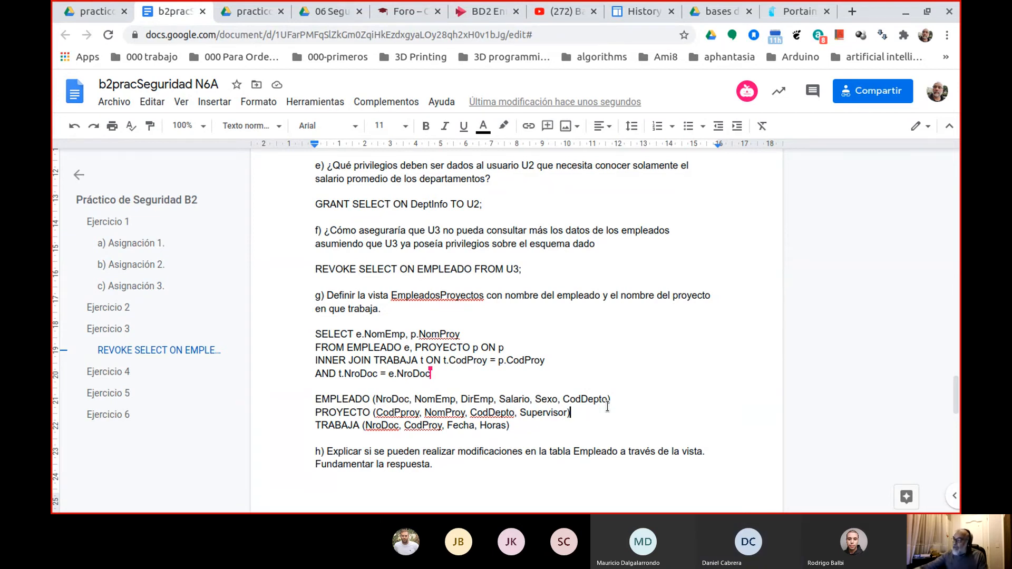
Move the WHERE clause of the DeptInfo view query in question d) onto its own line.
scroll(497, 285, up, 7)
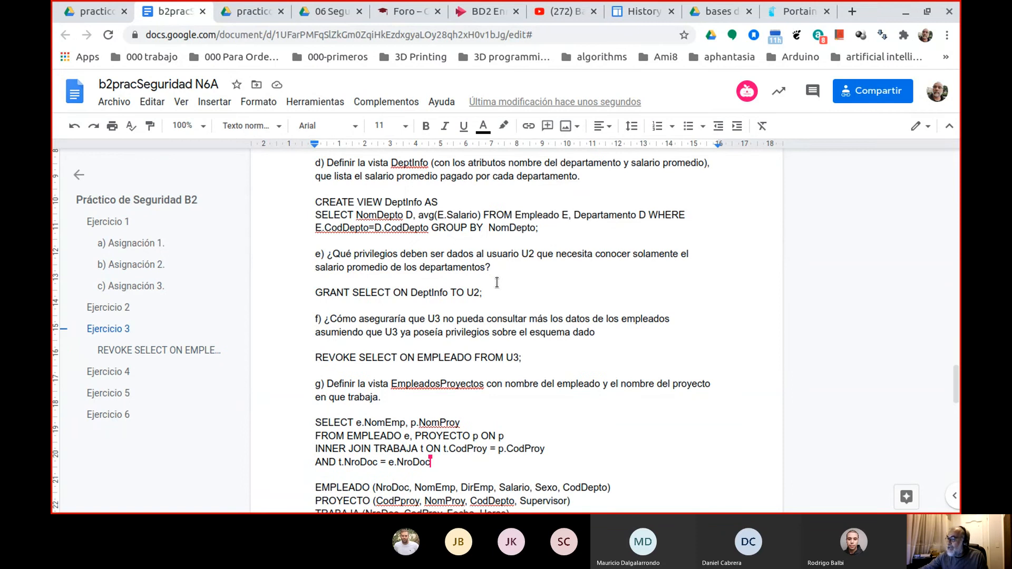
scroll(481, 322, down, 3)
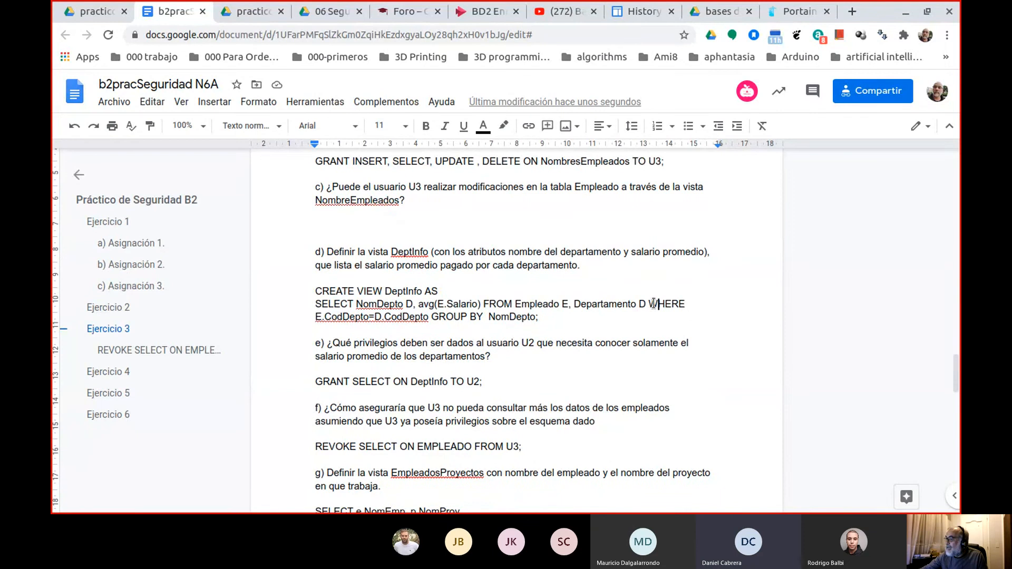
click(753, 303)
key(Left)
key(Left)
key(Left)
key(Left)
key(Left)
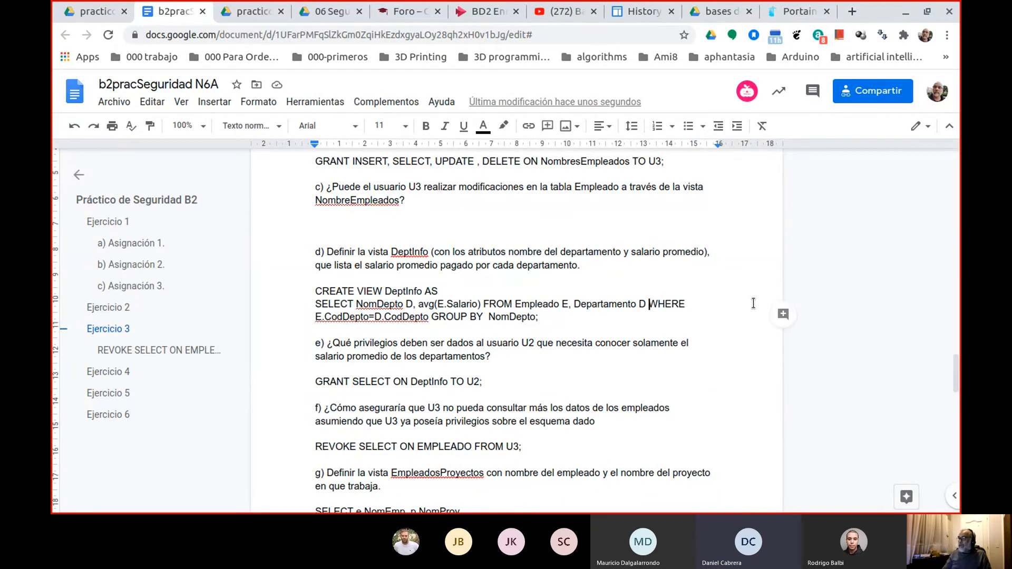
key(Return)
Move the FROM clause of the DeptInfo view query in question d) onto its own line.
key(Up)
key(Right)
key(Right)
key(Right)
key(Right)
key(Right)
key(Right)
key(Right)
key(Right)
key(Right)
key(Right)
key(Right)
key(Right)
key(Right)
key(Right)
key(Right)
key(Right)
key(Right)
key(Right)
key(Right)
key(Right)
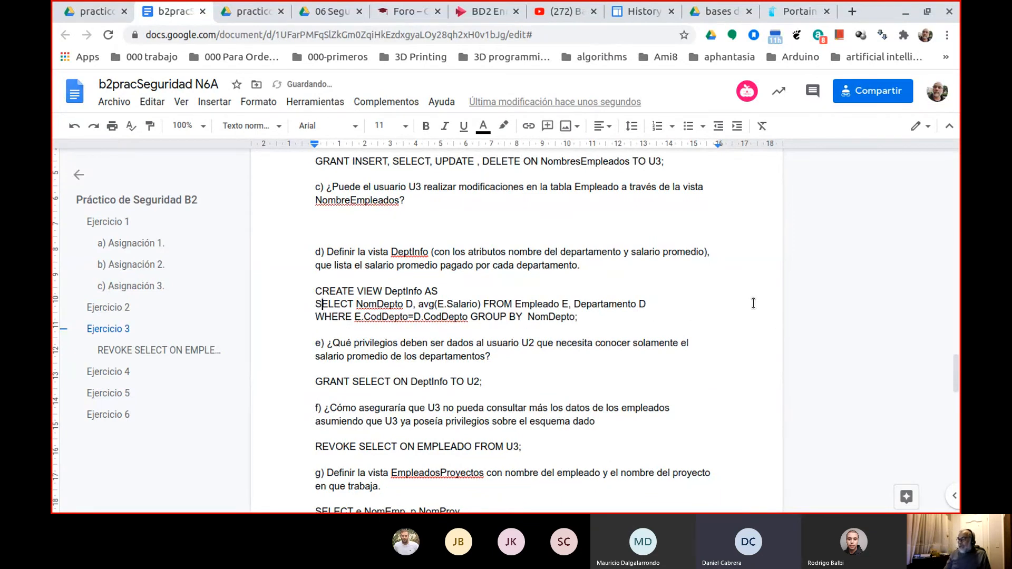
key(Right)
key(Right)
key(Right)
key(Right)
key(Right)
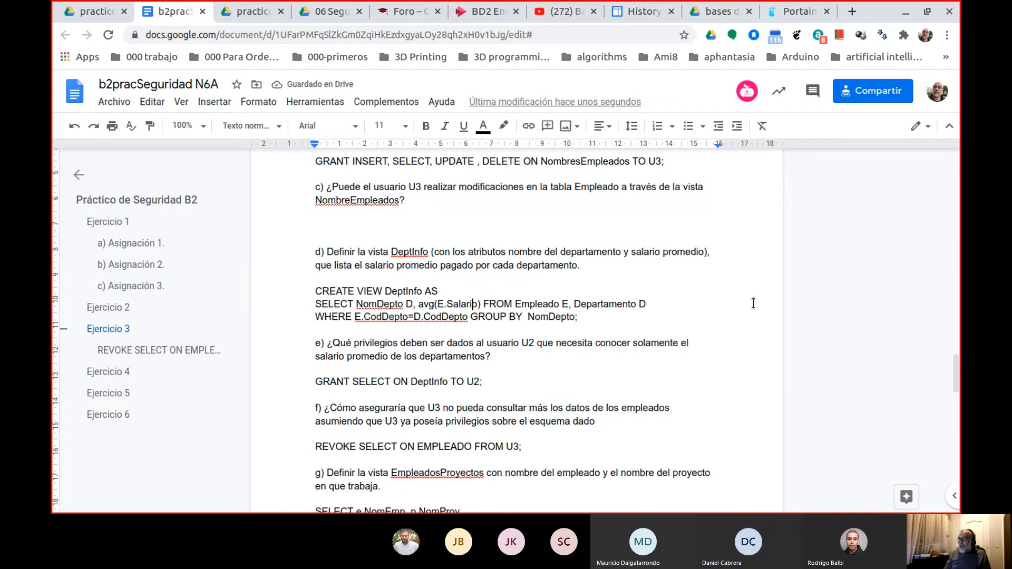
key(Return)
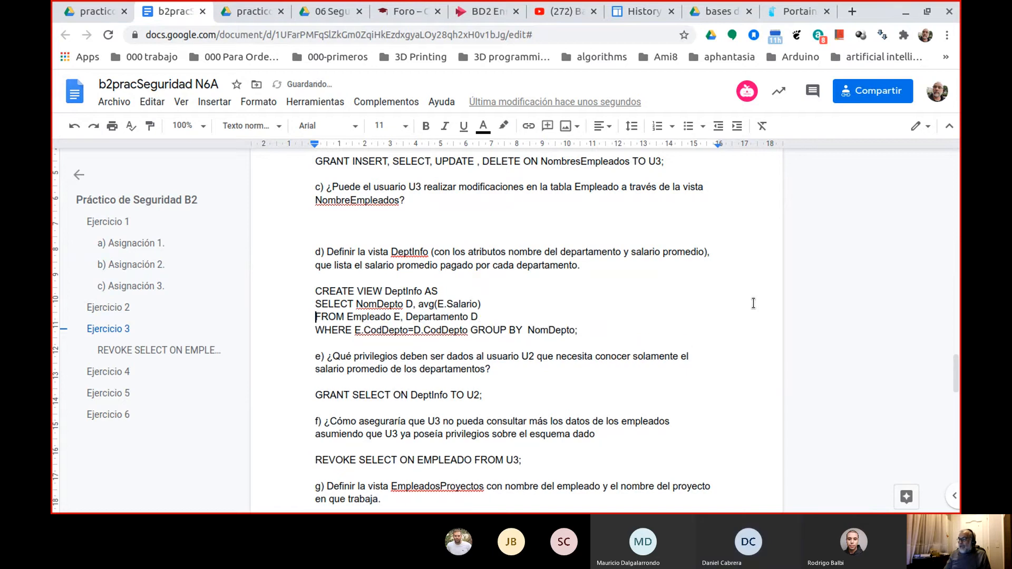
key(End)
key(Down)
key(Down)
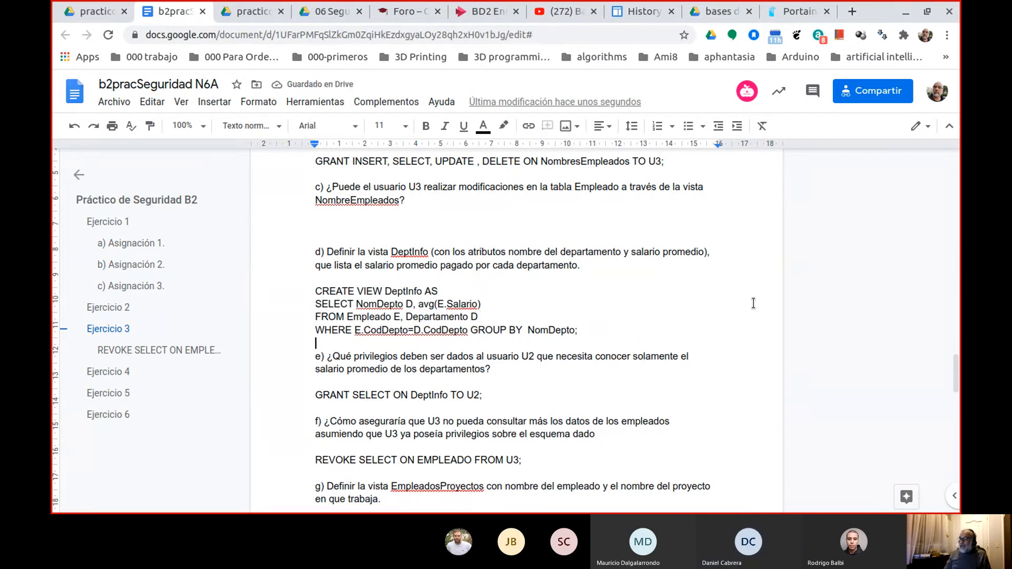
key(Up)
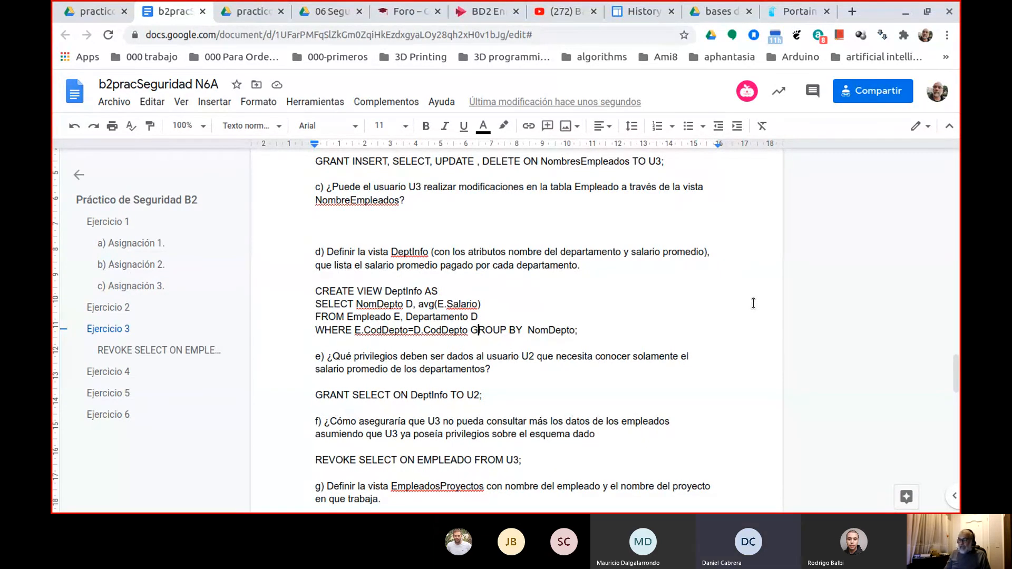
Cut ", PROYECTO p ON p" from question g)'s query and join the INNER JOIN TRABAJA line to "FROM EMPLEADO e".
scroll(753, 303, down, 7)
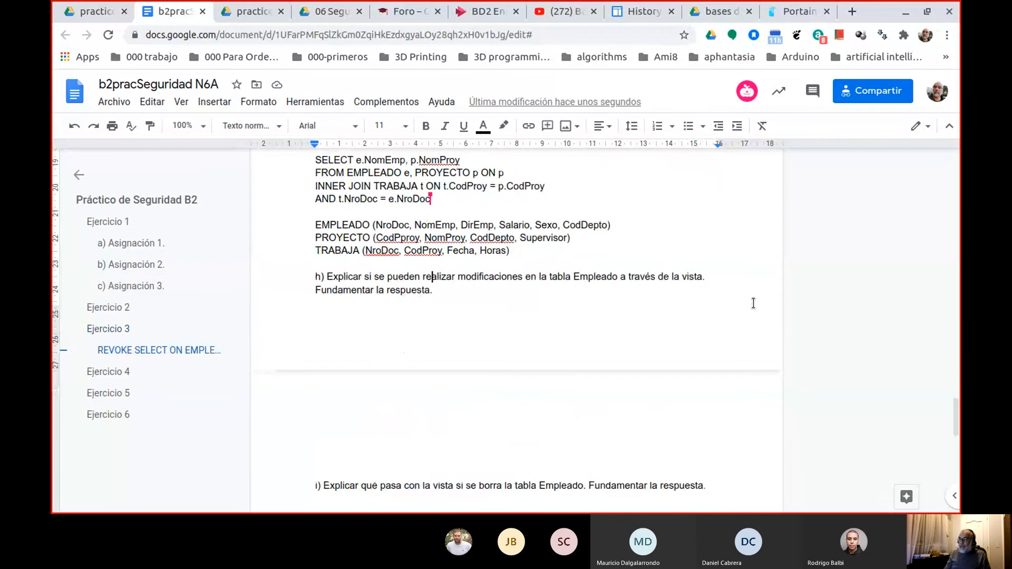
key(Up)
key(Up)
key(Up)
key(Up)
key(Up)
key(Up)
key(Up)
key(Up)
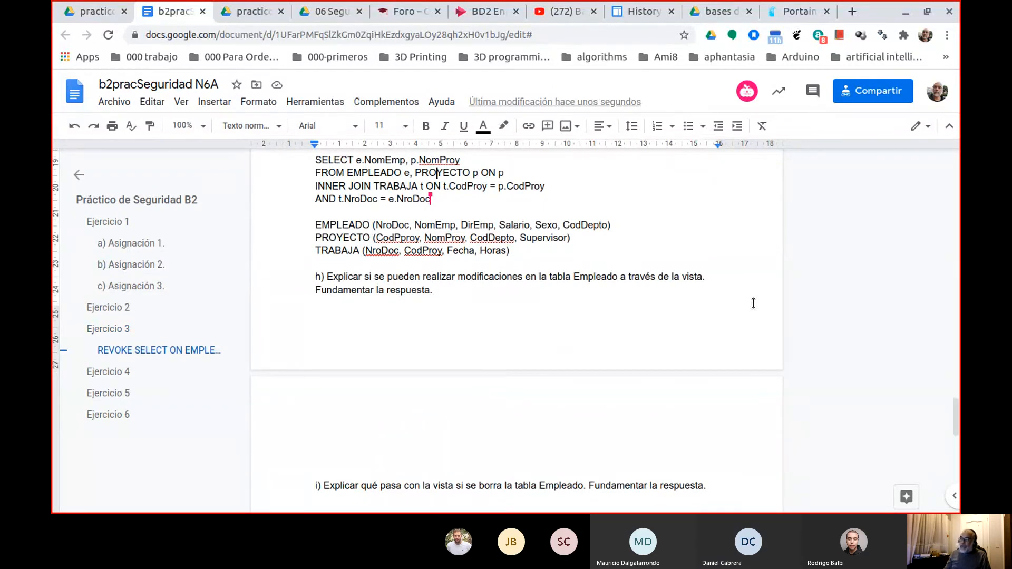
key(Up)
key(Left)
key(Left)
key(Down)
key(Left)
key(Left)
key(Left)
key(Left)
key(Left)
key(Left)
key(Left)
key(Left)
key(Left)
key(Left)
key(Left)
key(Left)
key(Left)
key(Left)
key(Left)
key(Left)
key(Left)
key(shift+Right)
key(shift+Right)
key(shift+Right)
key(shift+Right)
key(shift+Right)
key(shift+Right)
key(shift+Right)
key(shift+Right)
key(shift+Right)
key(shift+Right)
key(shift+Right)
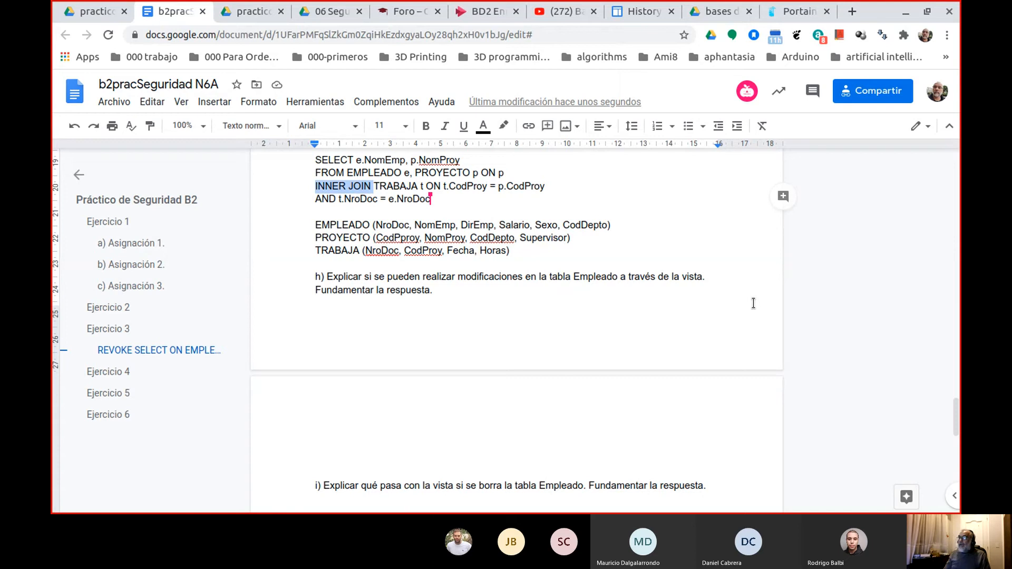
key(Left)
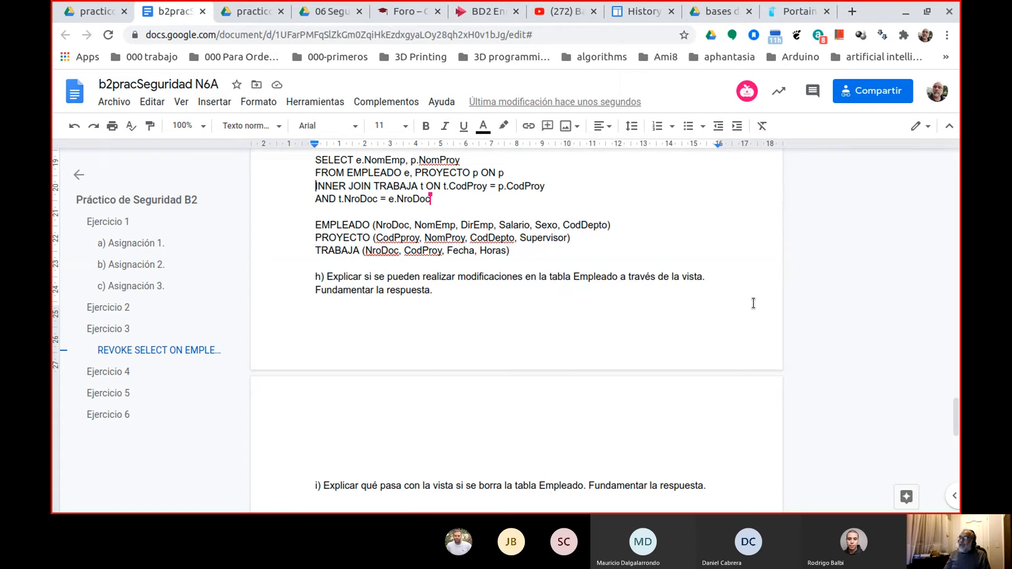
key(Right)
key(Right)
key(Right)
key(Right)
key(Right)
key(Right)
key(Right)
key(Right)
key(Right)
key(Right)
key(Right)
key(Right)
key(Right)
key(Right)
key(Right)
key(Right)
key(Right)
key(Left)
key(Left)
key(Left)
key(shift+End)
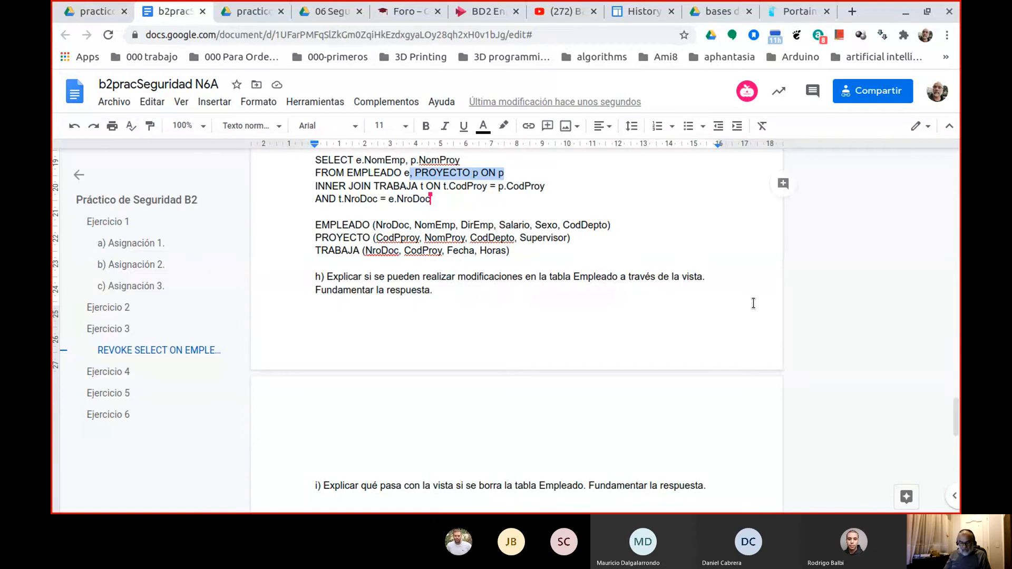
key(BackSpace)
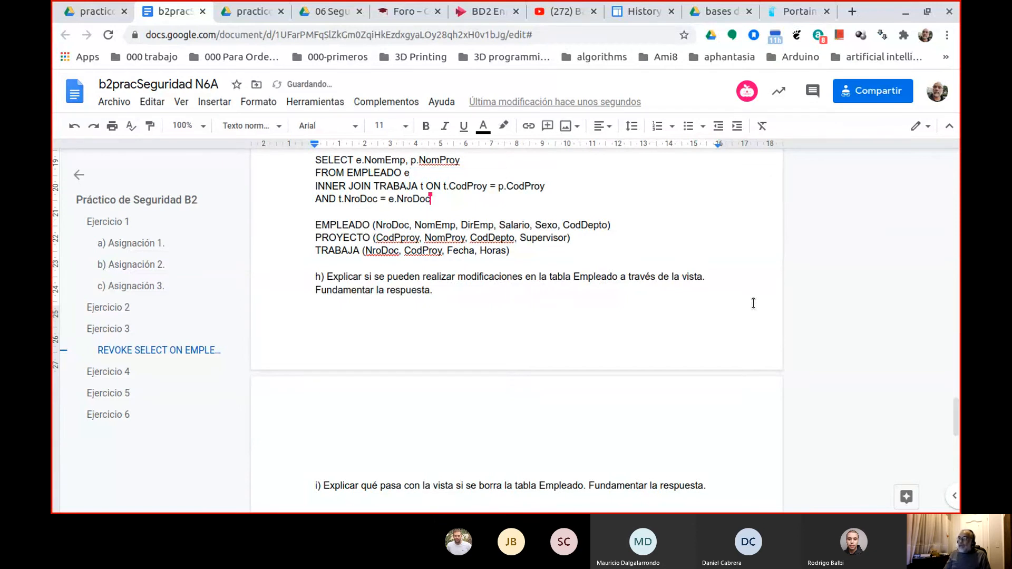
key(Delete)
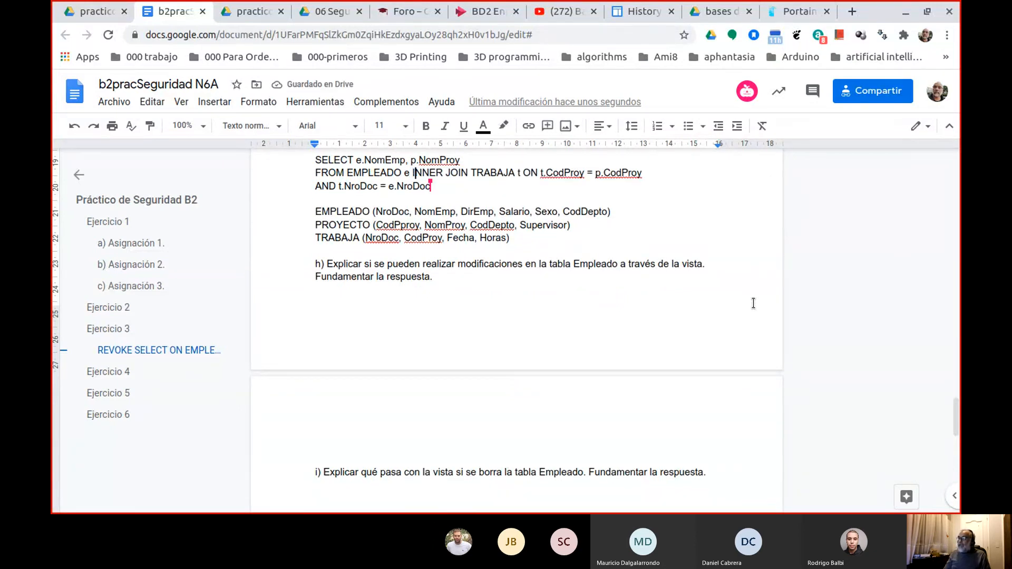
Place the cut text ", PROYECTO p ON p" on the line below the AND condition of question g)'s query.
key(Right)
key(Right)
key(Right)
key(Right)
key(Right)
key(Right)
key(Right)
key(Right)
key(Right)
key(Right)
key(Right)
key(Right)
key(Right)
key(Right)
key(Right)
key(Right)
key(Right)
key(Right)
key(Right)
key(Right)
key(Left)
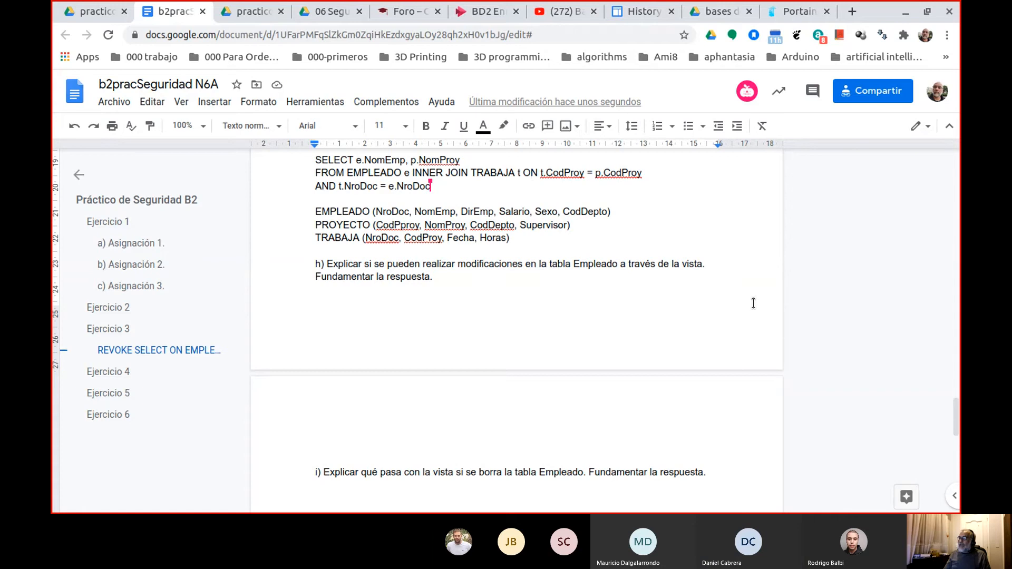
key(Left)
key(ctrl+Right)
key(Down)
key(Down)
text(, PROYECTO p ON p)
Cut "t.CodProy = p.CodProy AND" from the TRABAJA join, leaving only the condition t.NroDoc = e.NroDoc after ON.
key(Up)
key(Up)
key(Up)
key(Right)
key(Right)
key(Right)
key(Right)
key(Right)
key(Right)
key(Right)
key(Right)
key(Right)
key(Right)
key(Right)
key(Right)
key(Right)
key(Right)
key(Right)
key(Right)
key(Right)
key(Right)
key(Right)
key(Right)
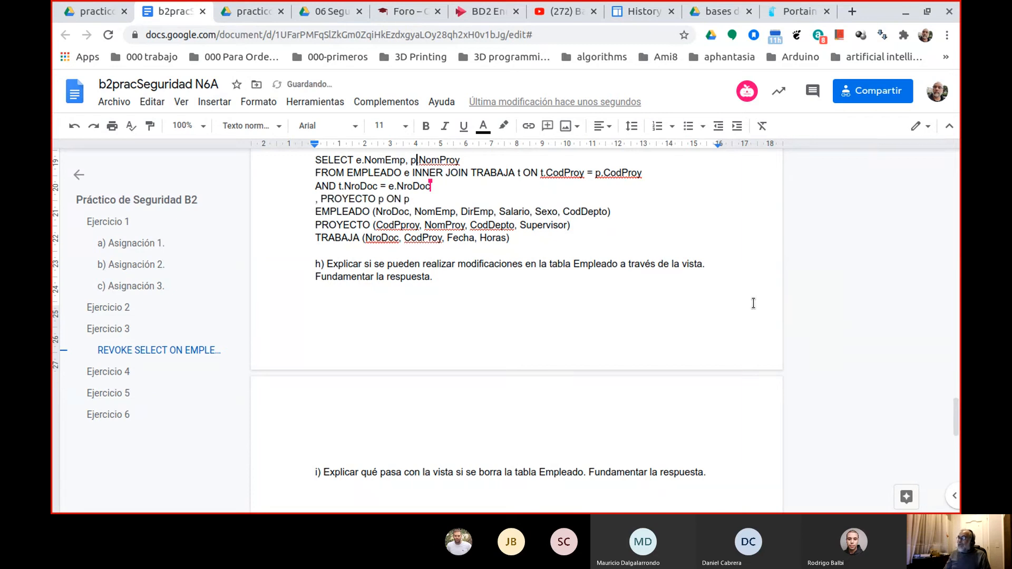
key(Right)
key(Right)
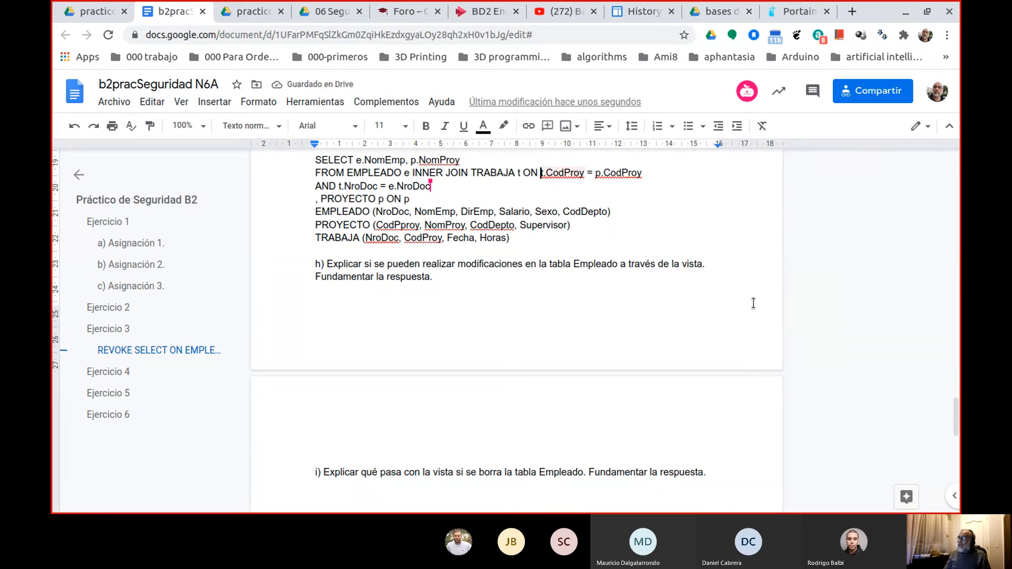
key(shift+End)
key(shift+Right)
key(shift+Right)
key(shift+Right)
key(shift+Right)
key(ctrl+c)
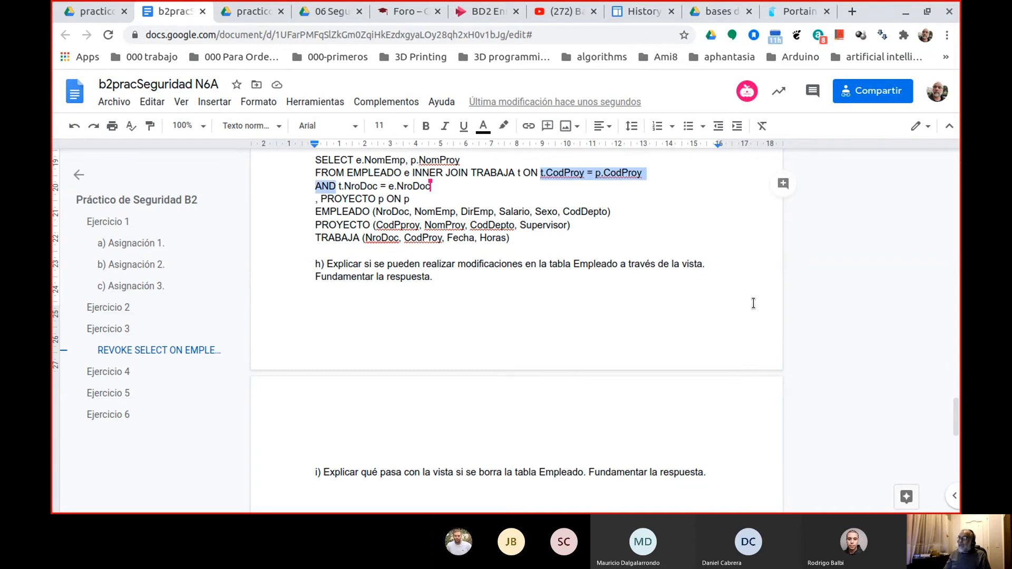
key(BackSpace)
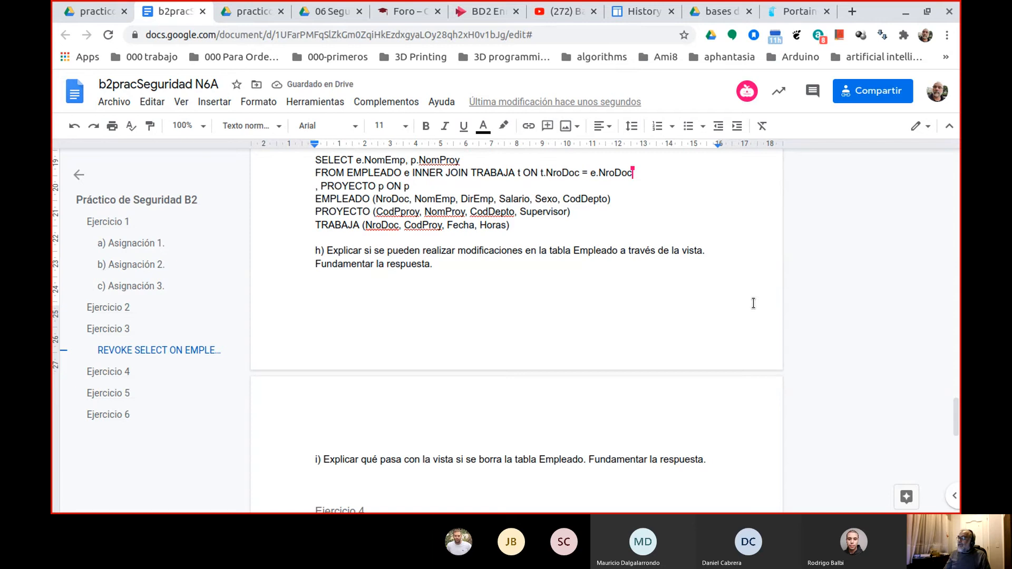
Add INNER JOIN in front of "PROYECTO p ON p" below the TRABAJA join and remove the comma before PROYECTO.
key(Return)
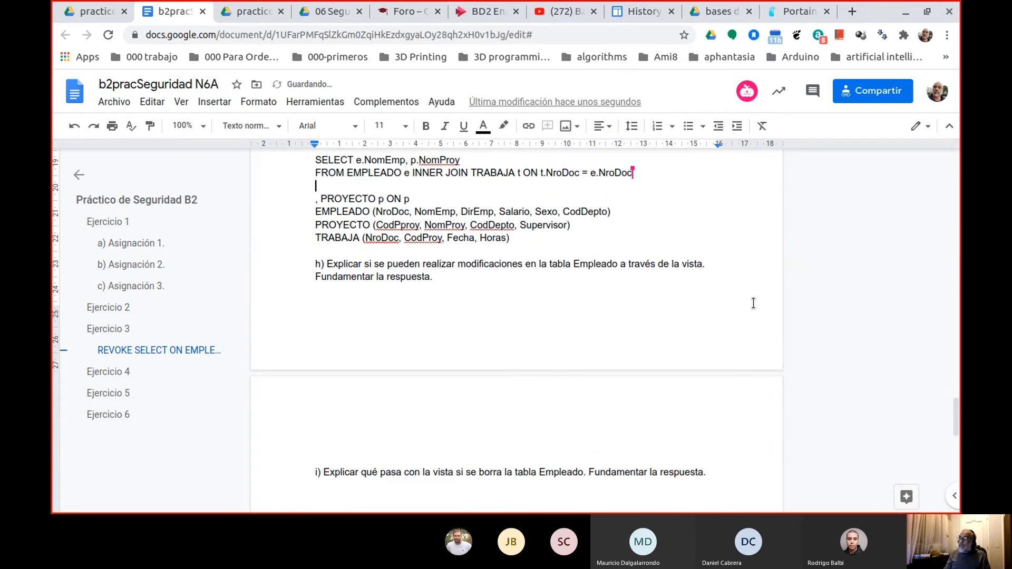
text(INN)
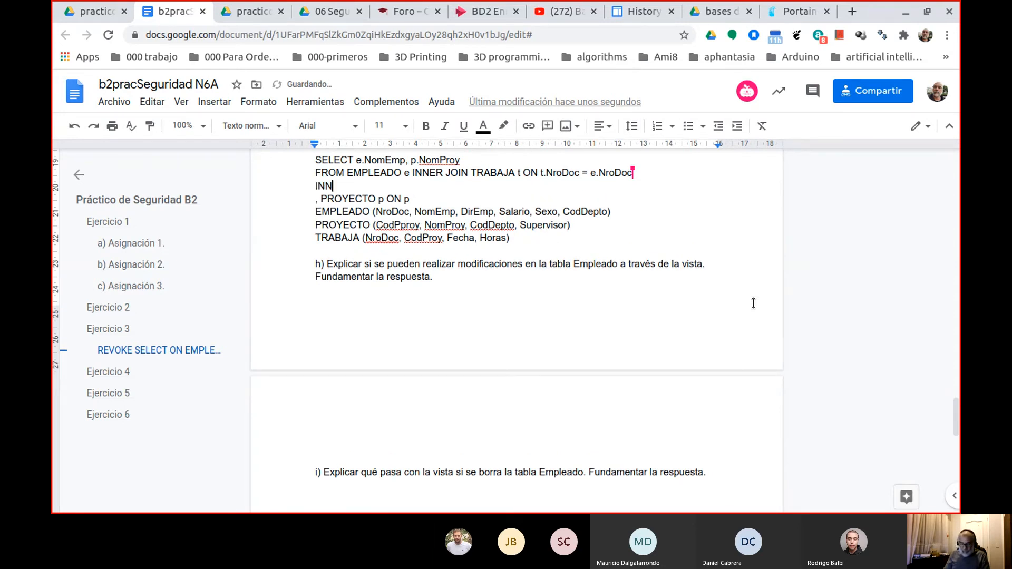
text(ER JOIN)
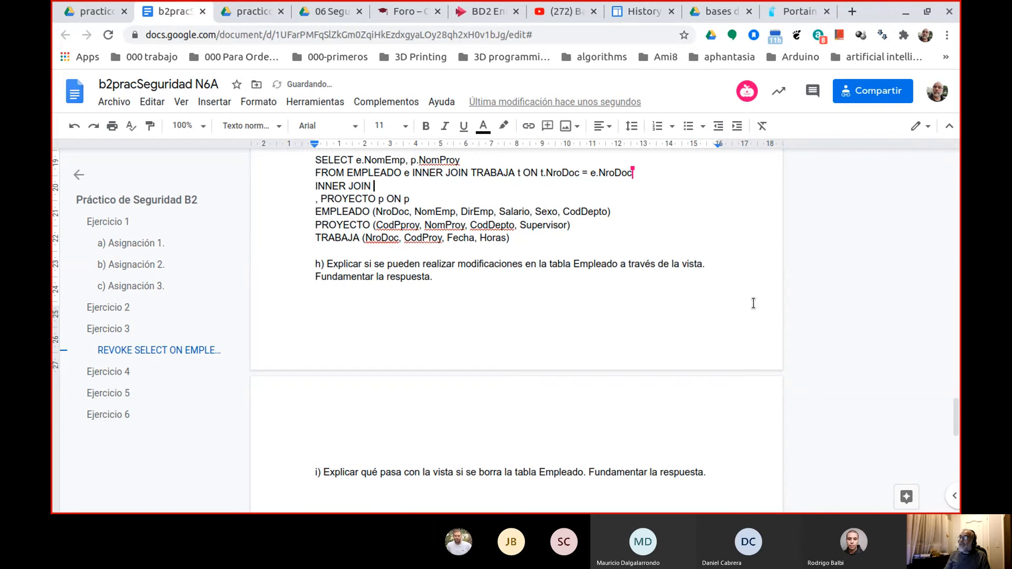
key(Delete)
key(Delete)
key(Delete)
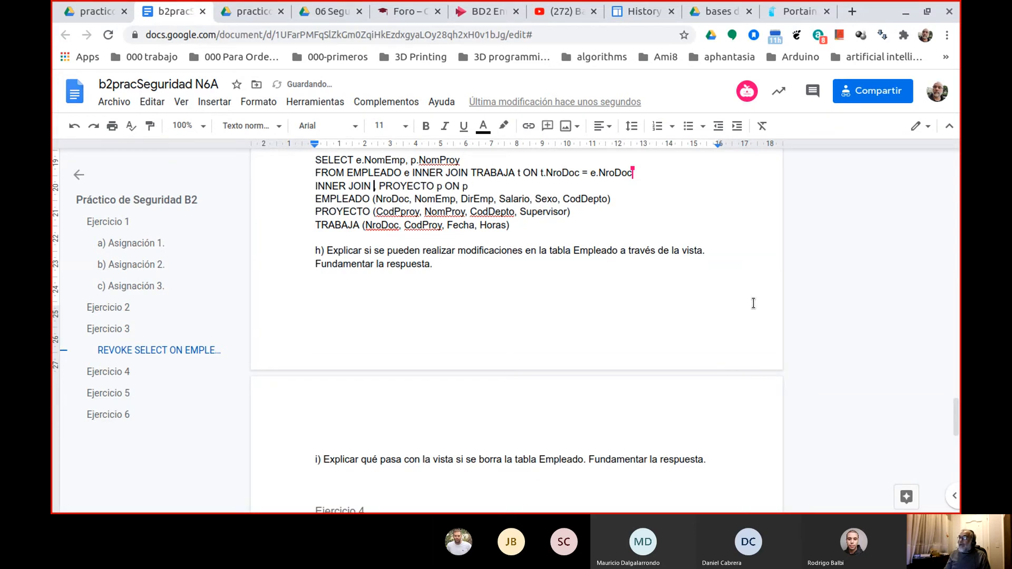
Paste the cut condition t.CodProy = p.CodProy after ON in the PROYECTO join and end that line with a semicolon.
key(Right)
key(Right)
key(Right)
key(Right)
key(Right)
key(Right)
key(Right)
key(Right)
key(Right)
key(Right)
key(Right)
key(Right)
key(Right)
key(Right)
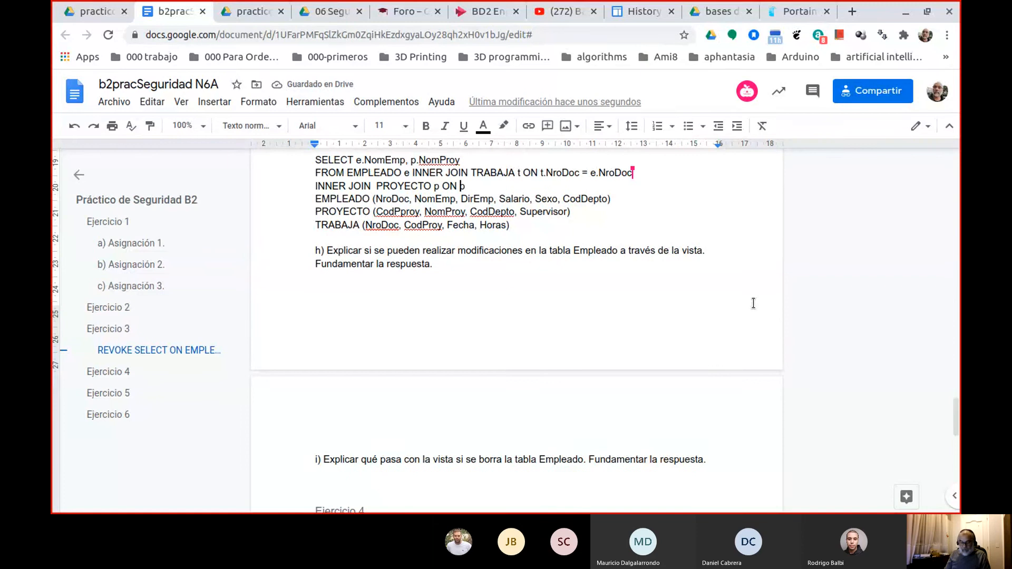
key(ctrl+v)
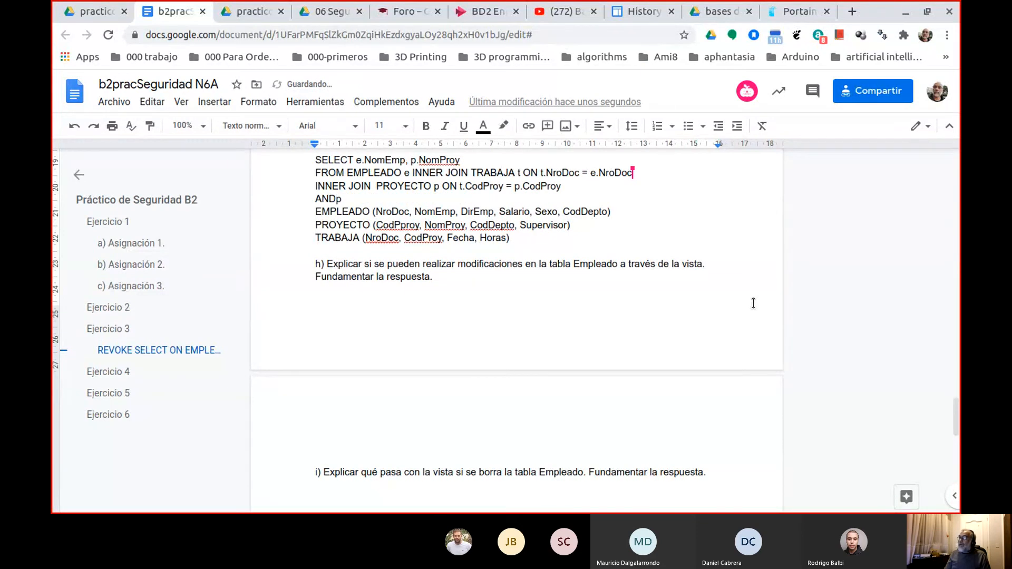
key(Up)
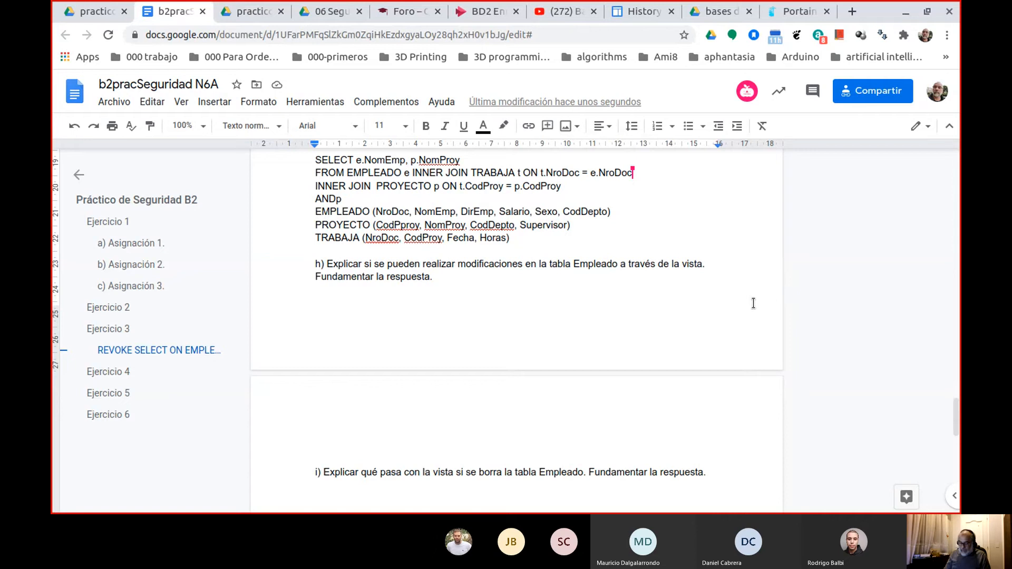
key(End)
text(;)
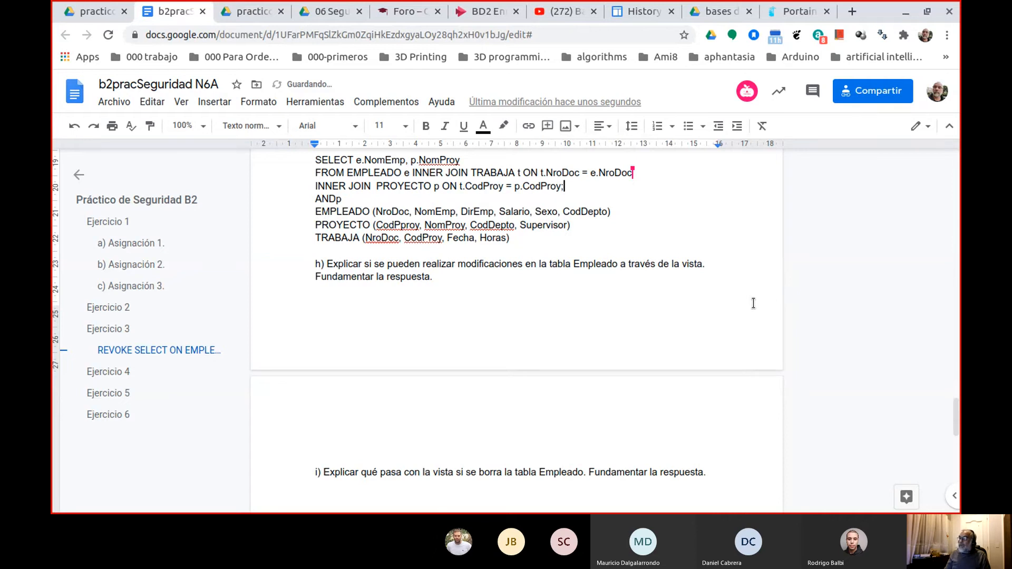
Delete the leftover "ANDp" text below the PROYECTO join in question g)'s query.
key(shift+Down)
key(Delete)
key(Up)
key(End)
key(BackSpace)
Move INNER JOIN TRABAJA t and its ON condition onto a separate line below FROM EMPLEADO e.
key(Left)
key(Left)
key(Left)
key(Left)
key(Left)
key(Left)
key(Left)
key(Left)
key(Left)
key(Left)
key(Left)
key(Left)
key(Left)
key(Left)
key(Left)
key(Left)
key(Left)
key(Left)
key(Left)
key(Left)
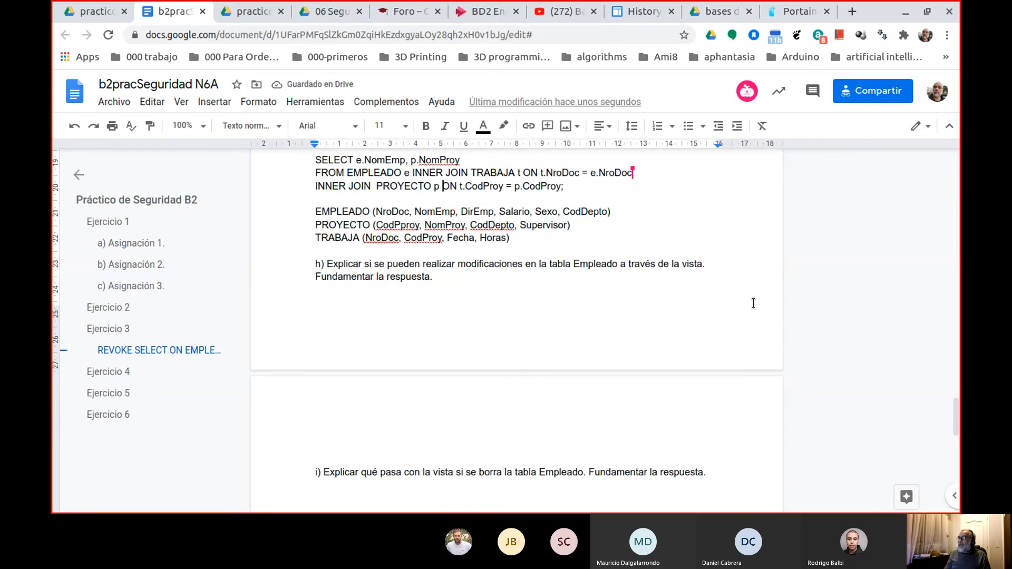
key(Up)
key(Left)
key(Left)
key(Left)
key(Left)
key(Return)
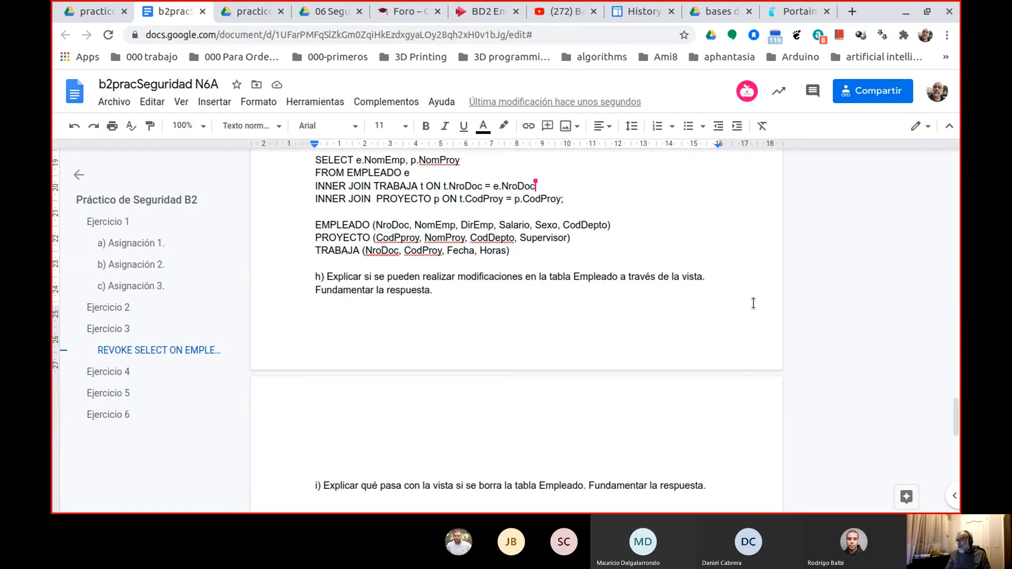
click(848, 17)
click(569, 34)
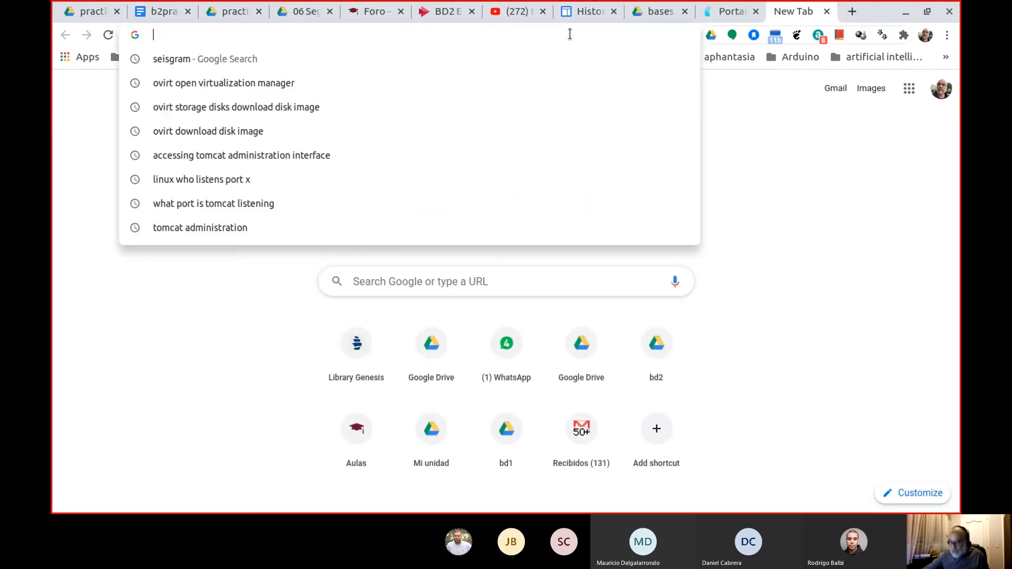
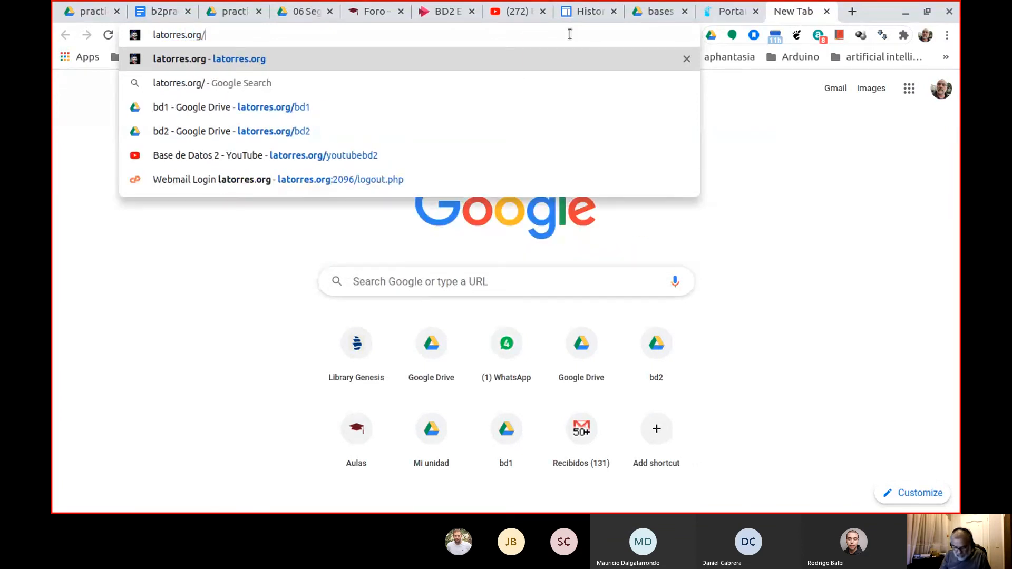
key(Return)
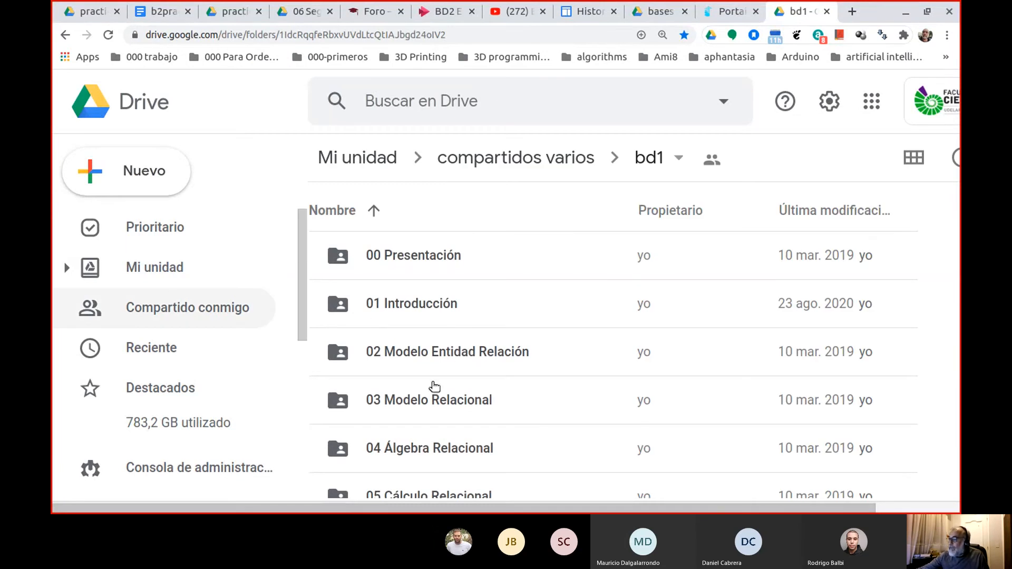
Open the 06 SQL presentation inside the bd1 folder's 06 SQL subfolder.
scroll(422, 424, down, 3)
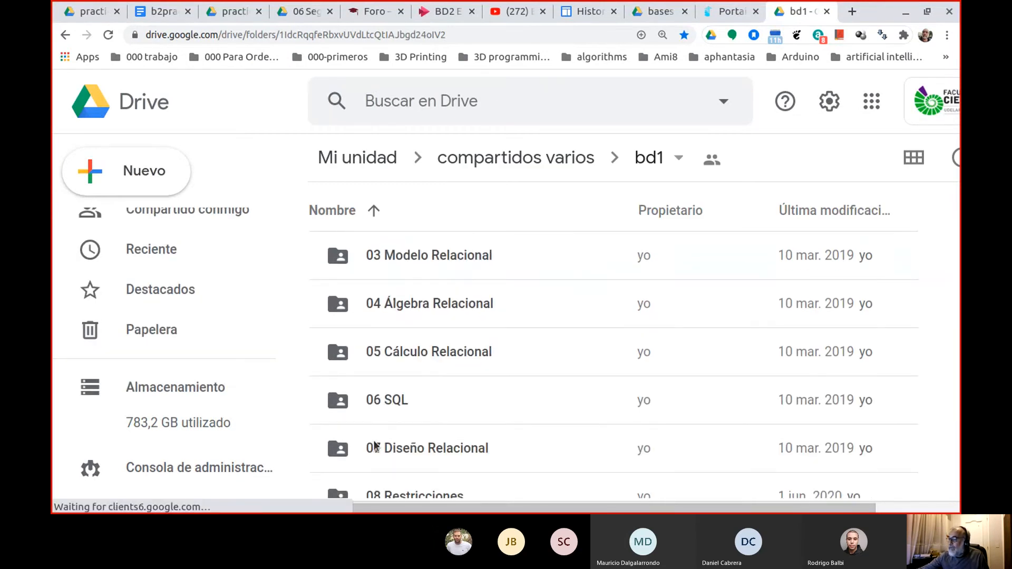
scroll(395, 402, down, 2)
click(391, 398)
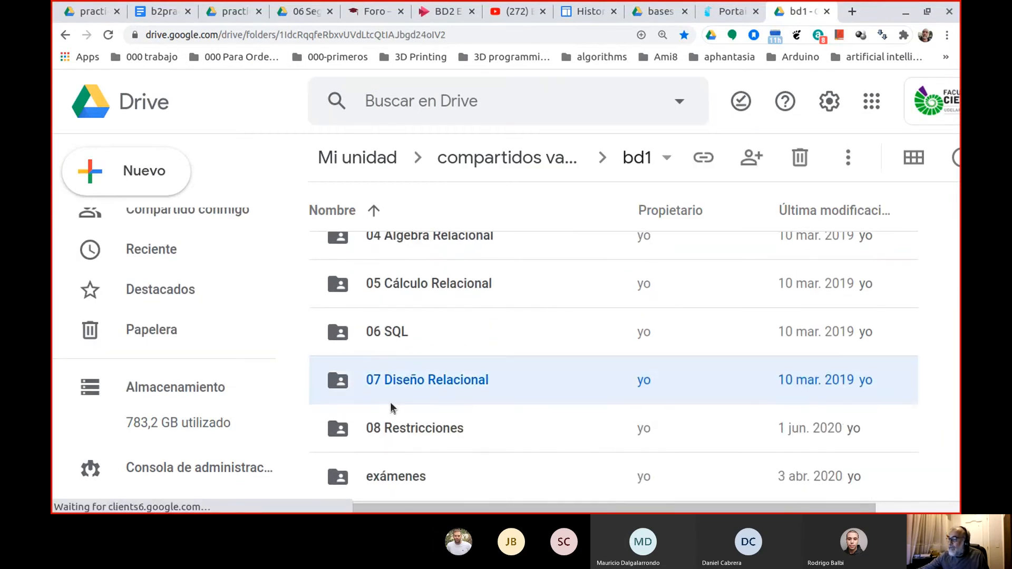
double_click(400, 337)
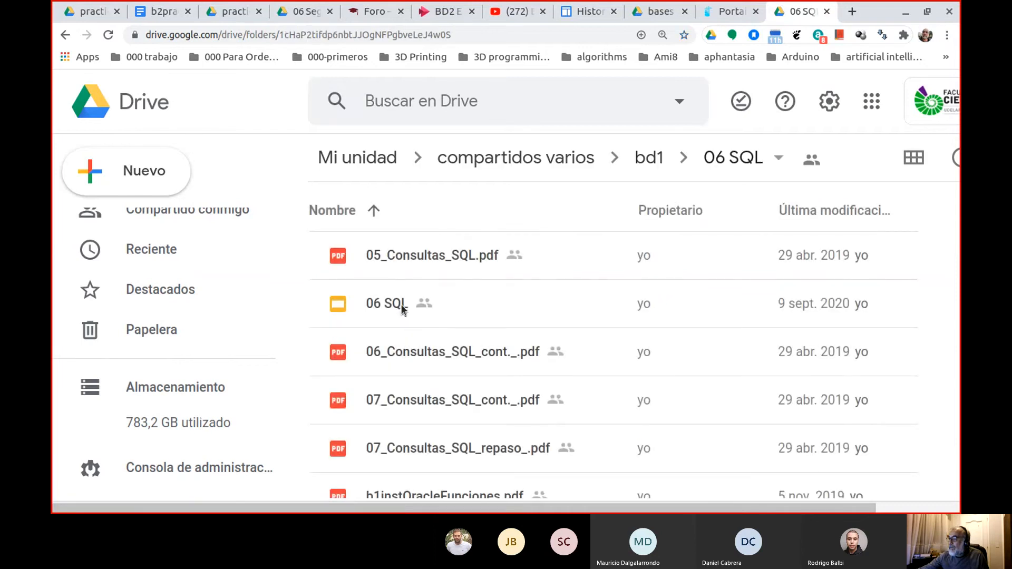
double_click(402, 305)
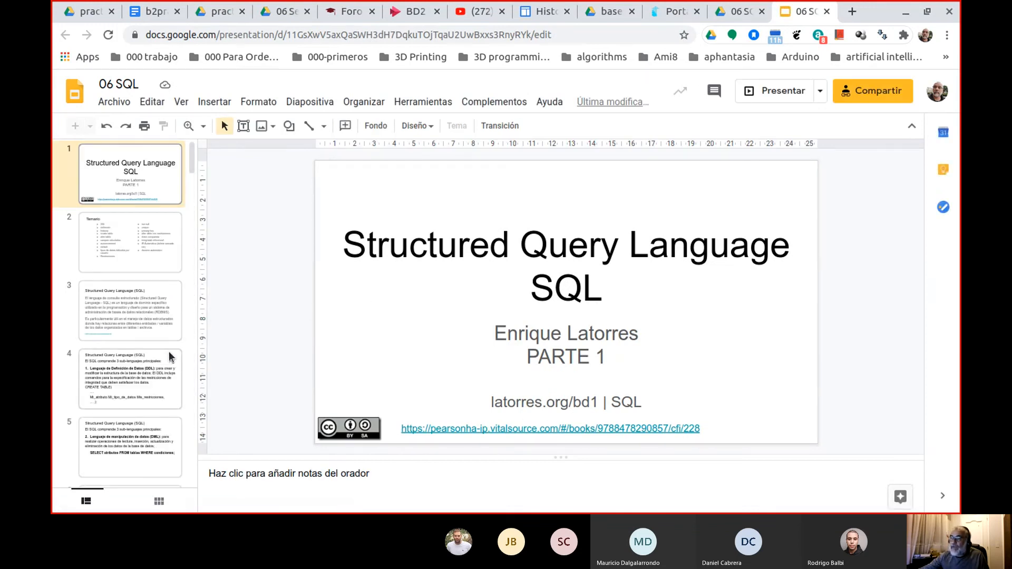
Look through the SQL presentation's slides for the Tipos de Join slide, number 95.
scroll(158, 364, down, 10)
scroll(154, 369, down, 5)
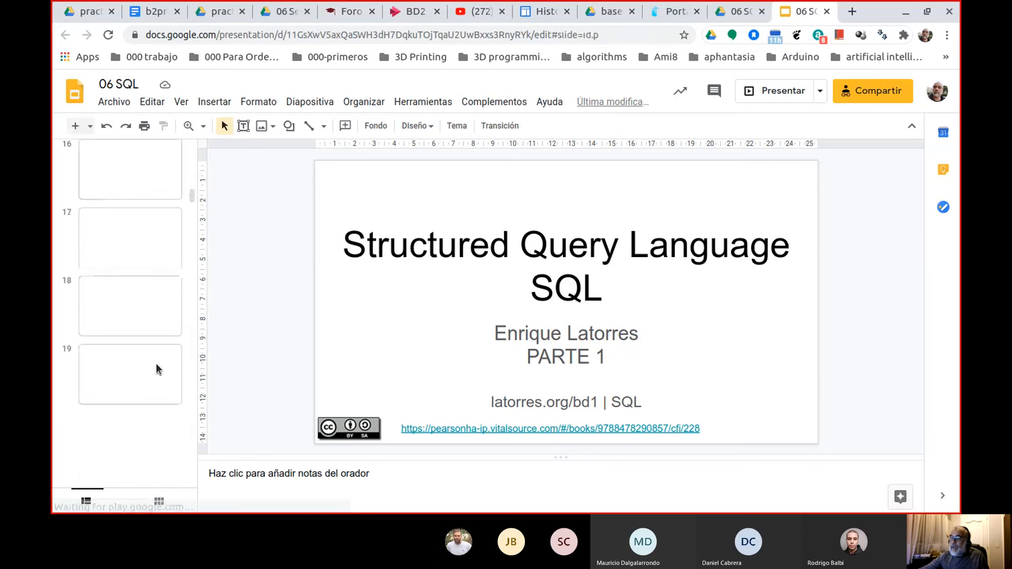
drag(193, 207, 166, 405)
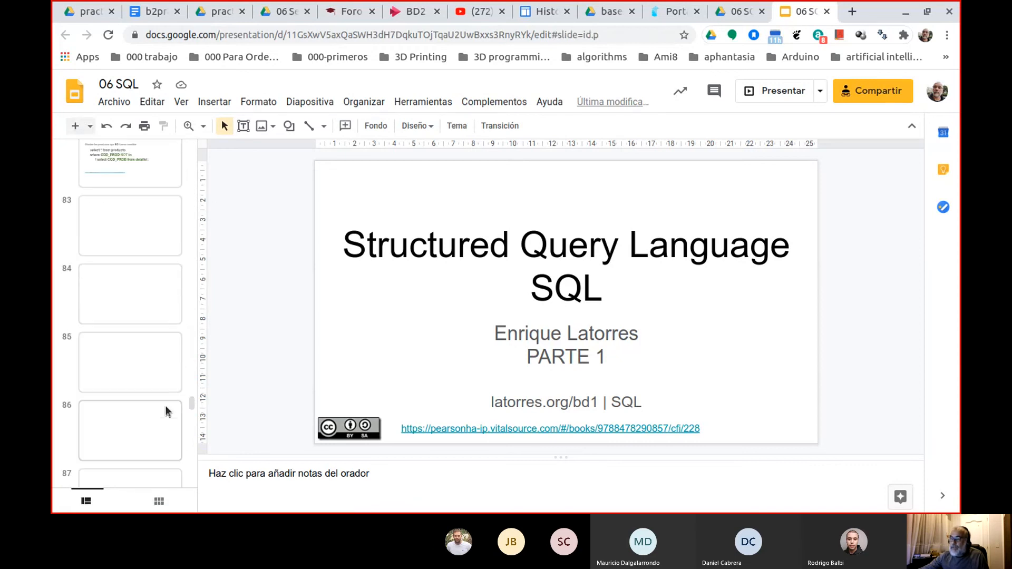
click(115, 407)
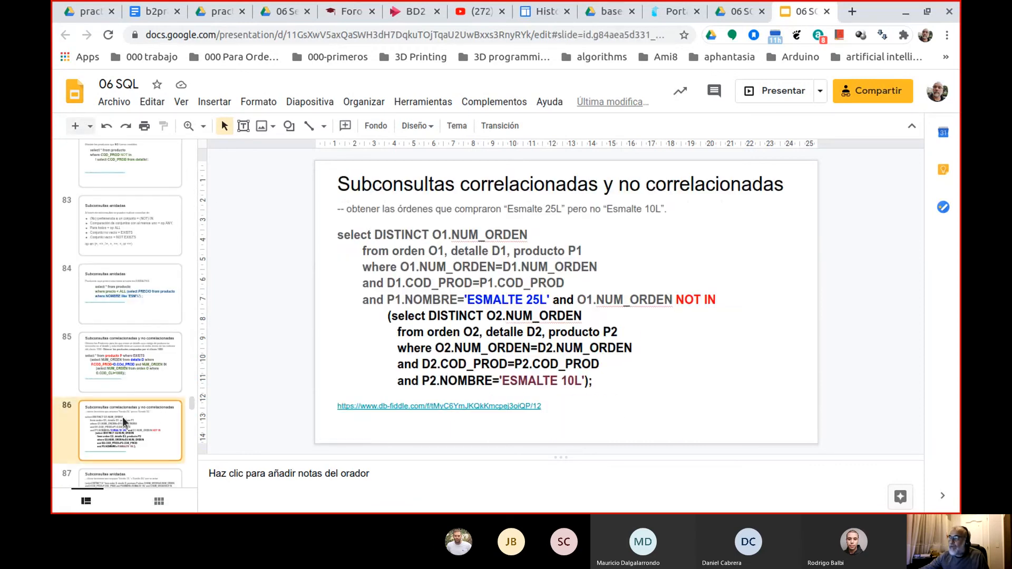
click(150, 382)
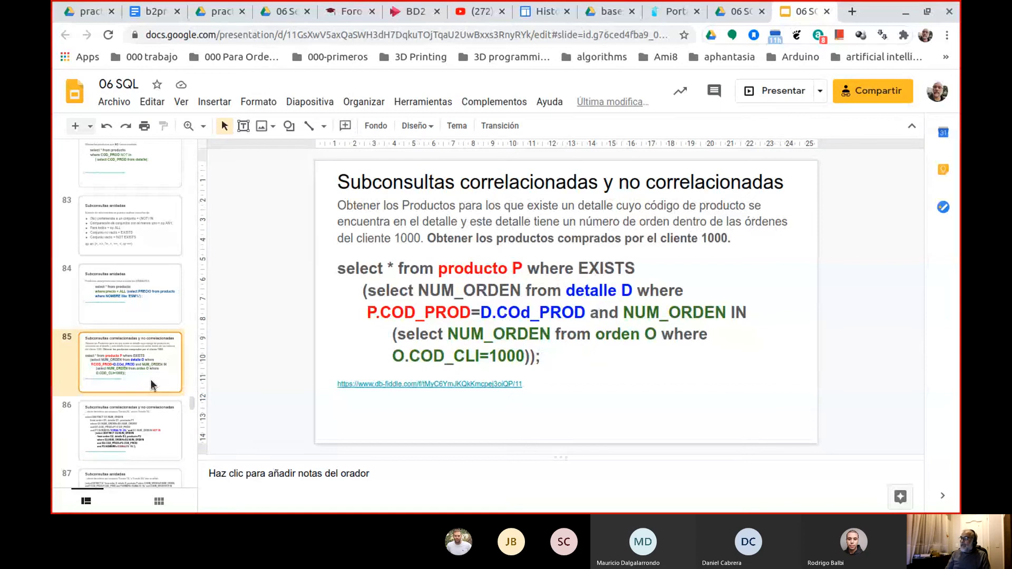
key(Down)
key(Down)
key(Down)
key(Down)
key(Down)
key(Down)
key(Down)
key(Down)
key(Down)
key(Down)
key(Down)
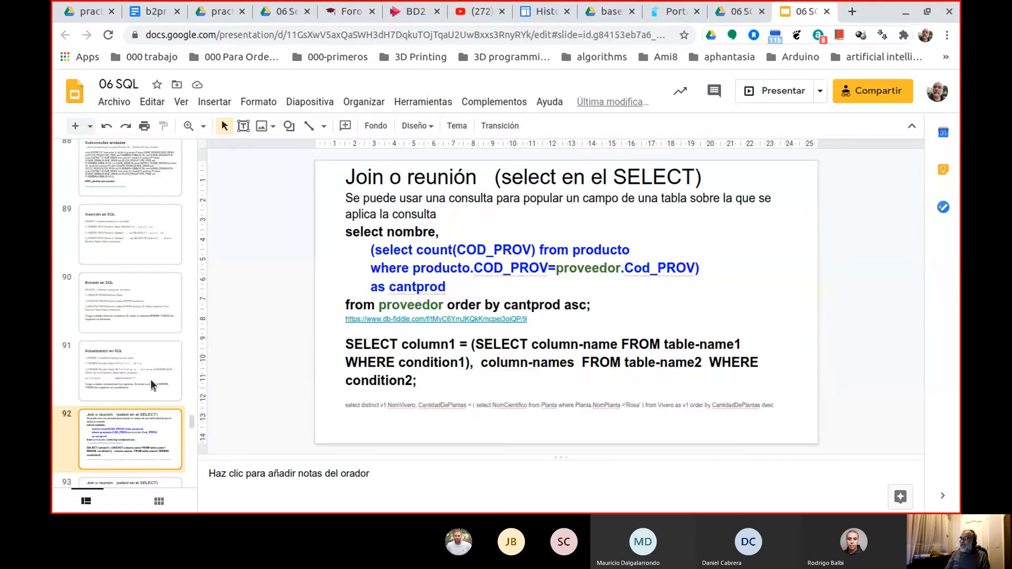
Open the db-fiddle link from slide 94, Datos para probar, in a new tab and run its CROSS JOIN query.
key(Down)
key(Down)
key(Up)
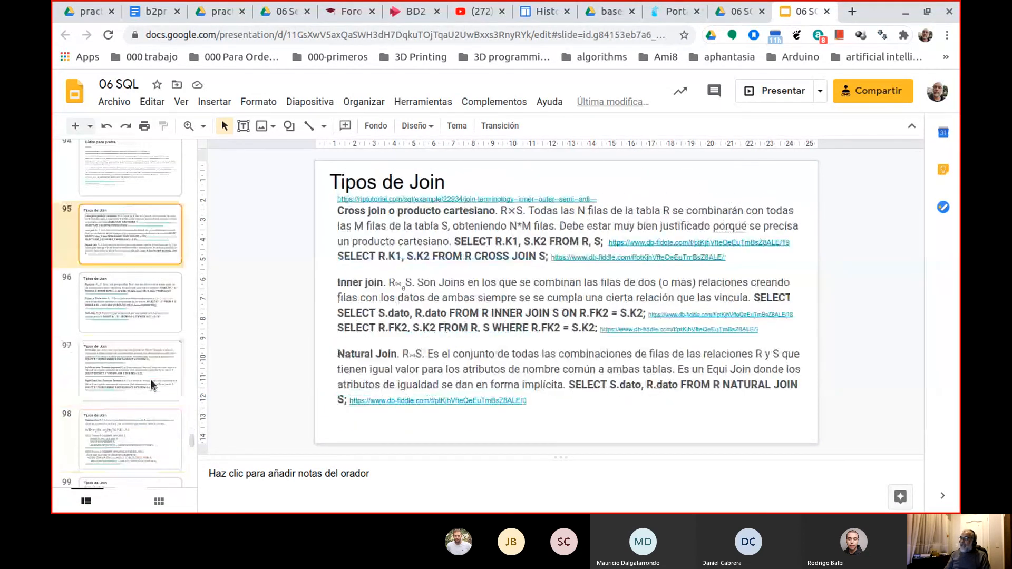
key(Up)
key(Up)
key(Up)
key(Down)
key(Up)
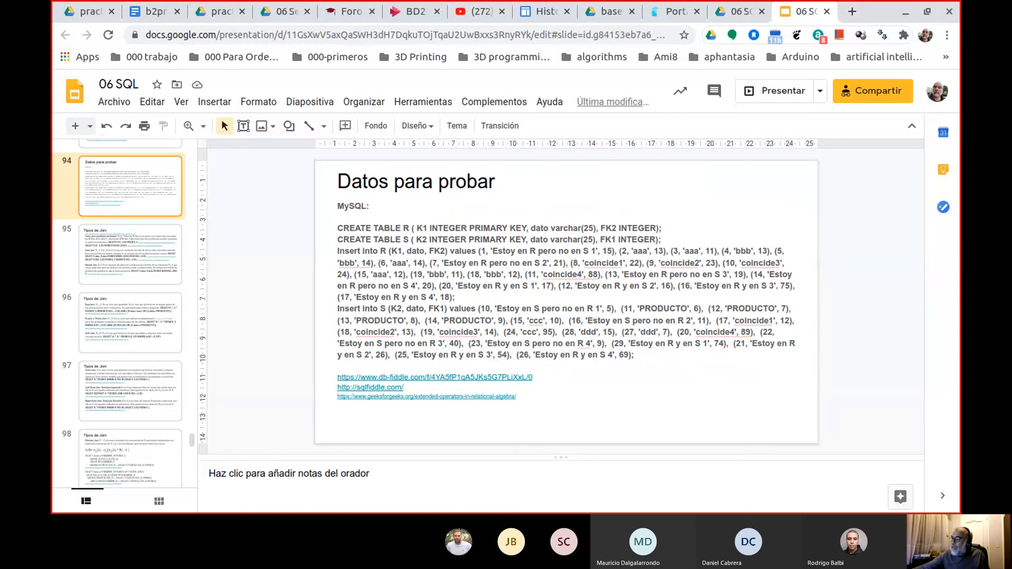
click(482, 379)
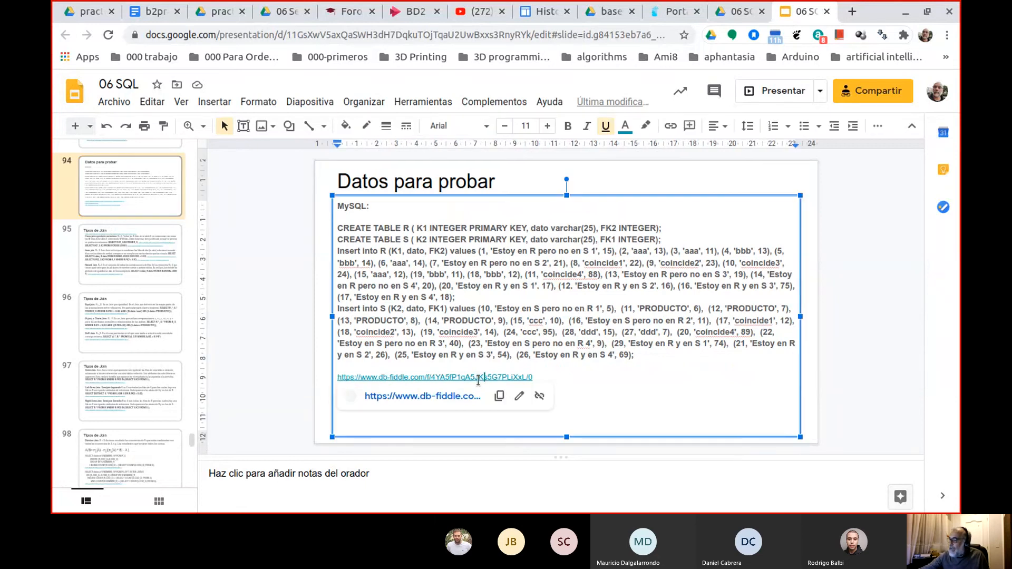
right_click(449, 402)
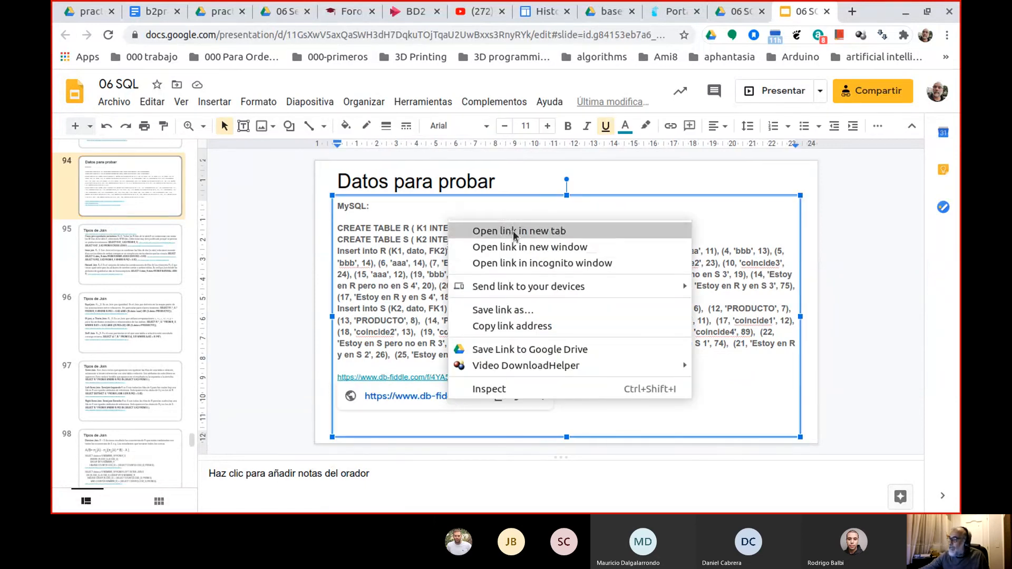
click(477, 230)
click(810, 13)
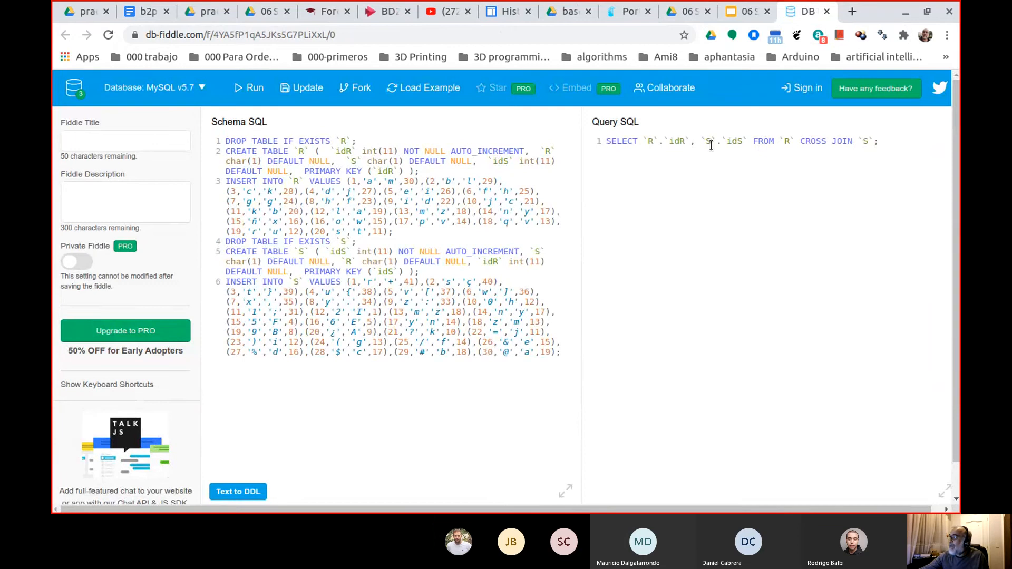
click(252, 95)
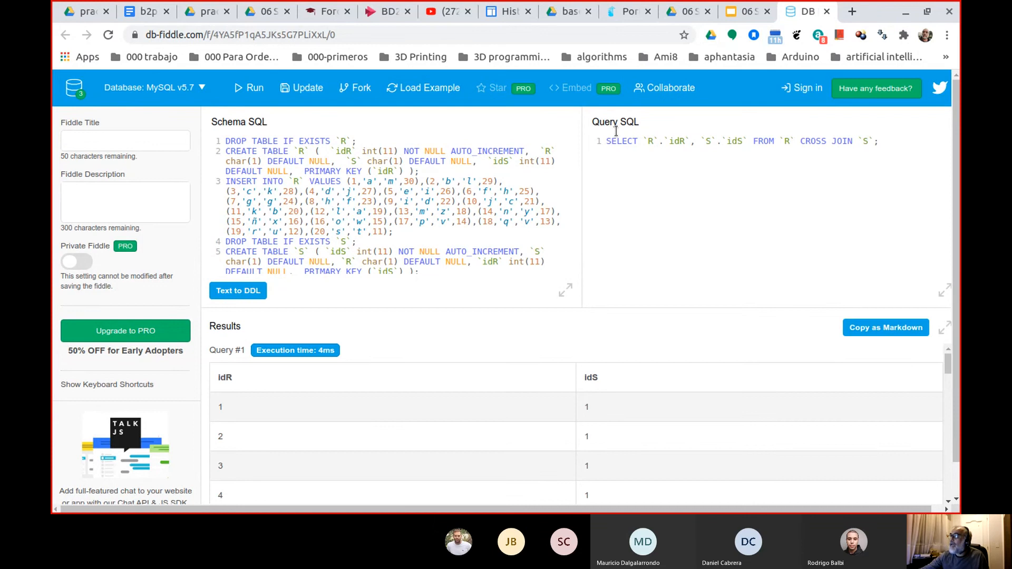
Open the db-fiddle link beside the SELECT ... CROSS JOIN S example on the Tipos de Join slide in a new tab.
click(737, 16)
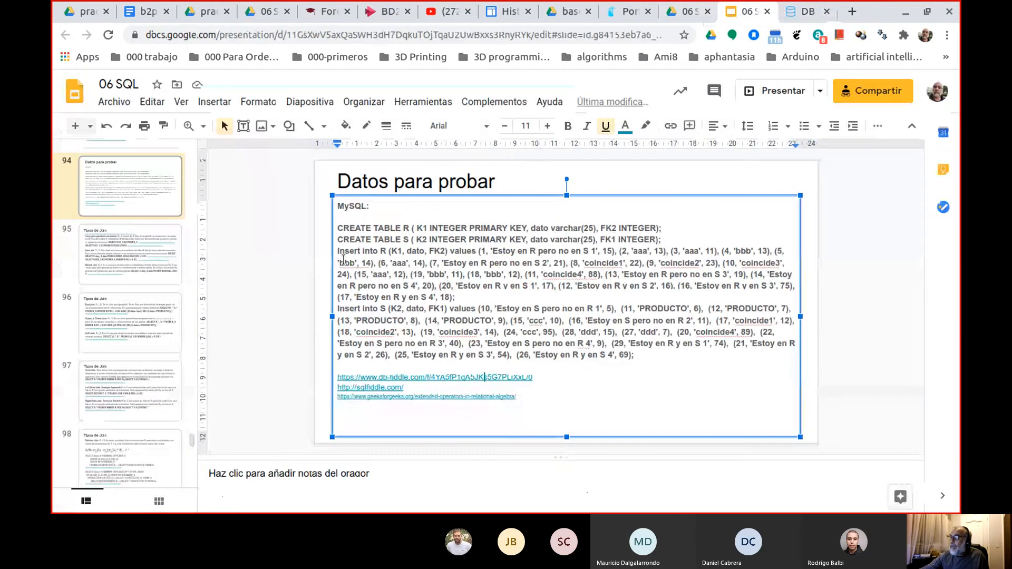
click(174, 264)
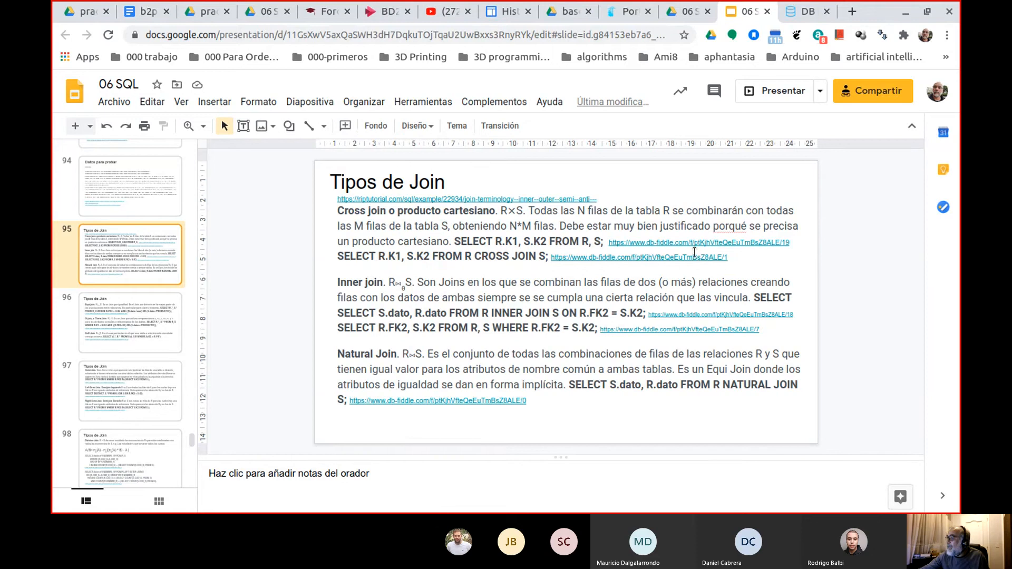
click(691, 260)
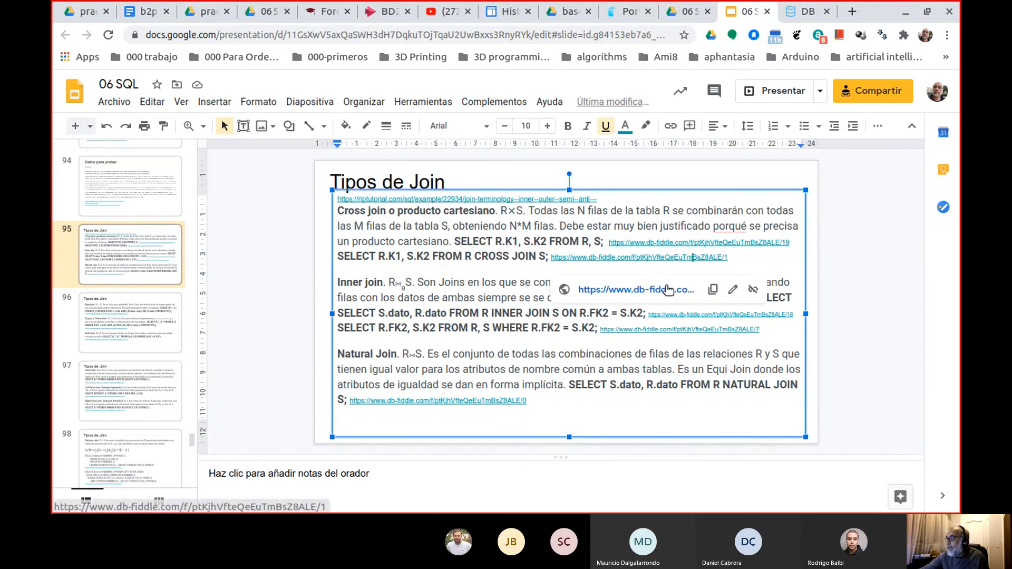
right_click(677, 286)
click(702, 298)
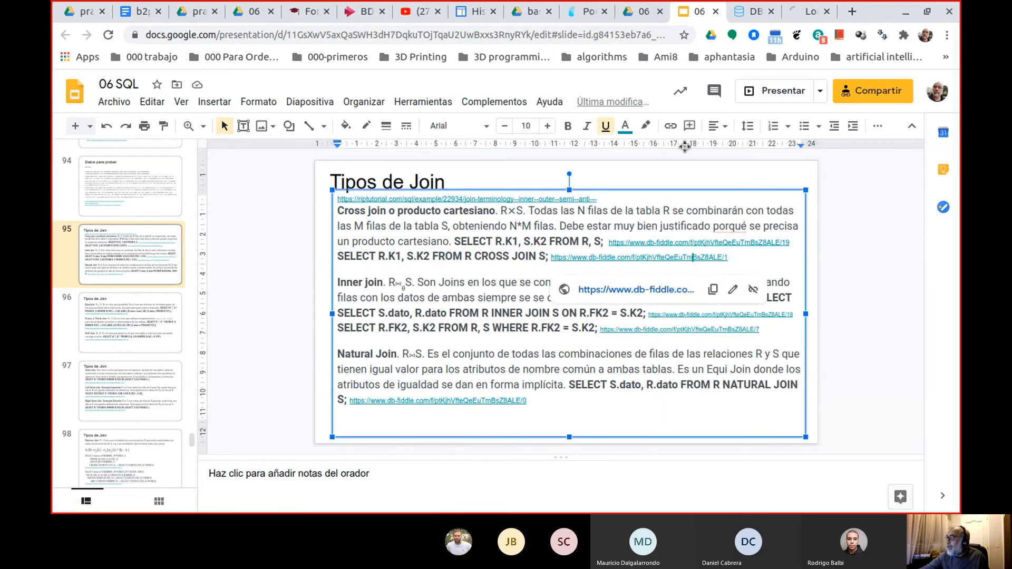
click(803, 12)
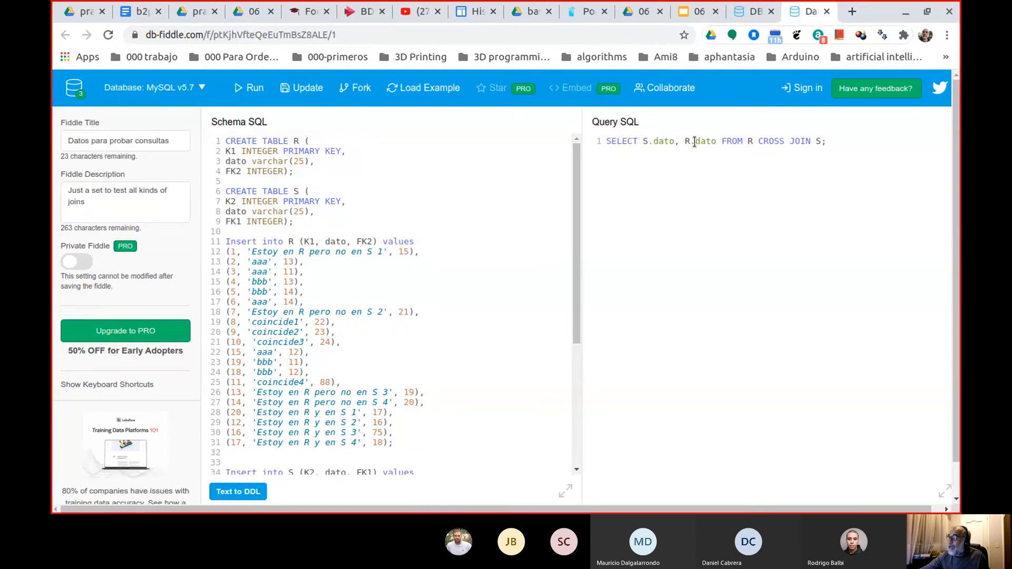
Run the fiddle's query SELECT S.dato, R.dato FROM R CROSS JOIN S and look through its result rows.
triple_click(754, 141)
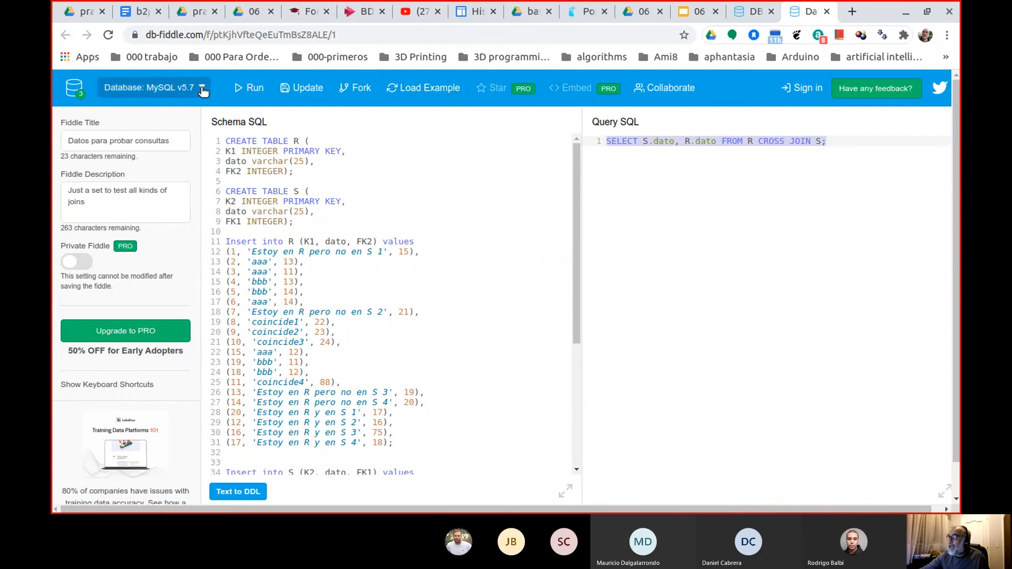
click(248, 88)
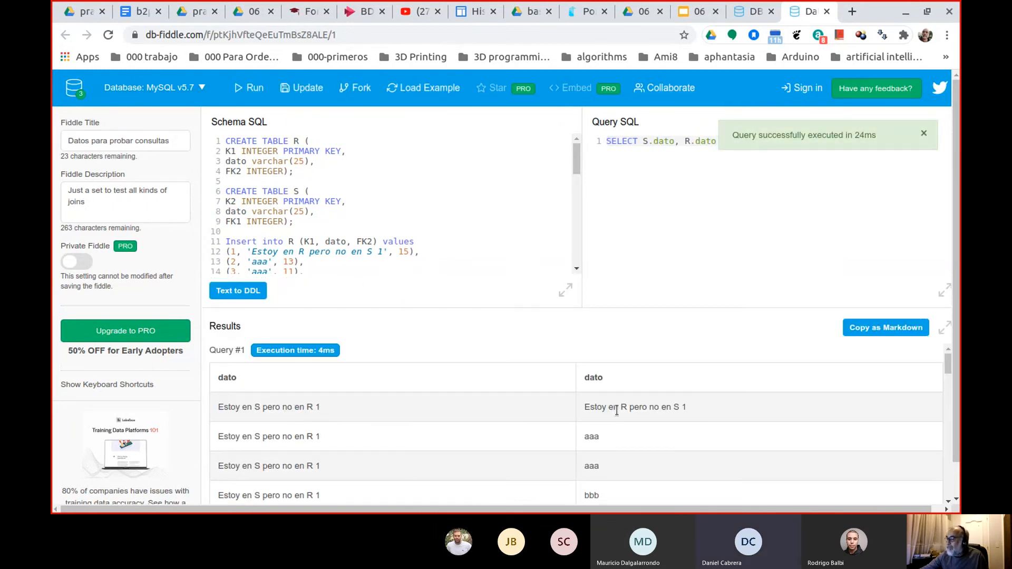
scroll(505, 415, down, 3)
scroll(505, 416, down, 10)
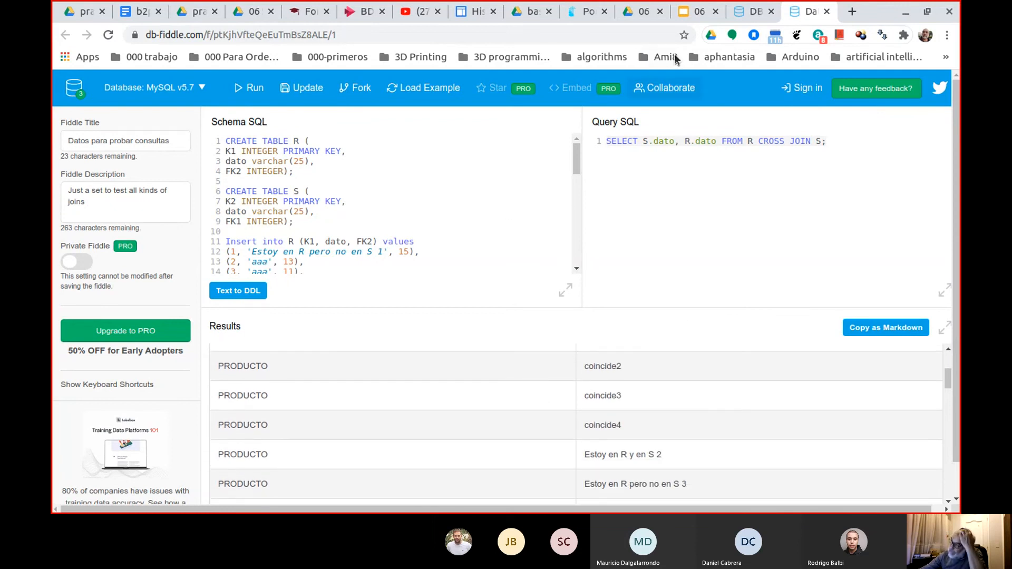
Return to the Tipos de Join slide and compare the Inner join examples written with INNER JOIN ... ON and with WHERE.
click(682, 20)
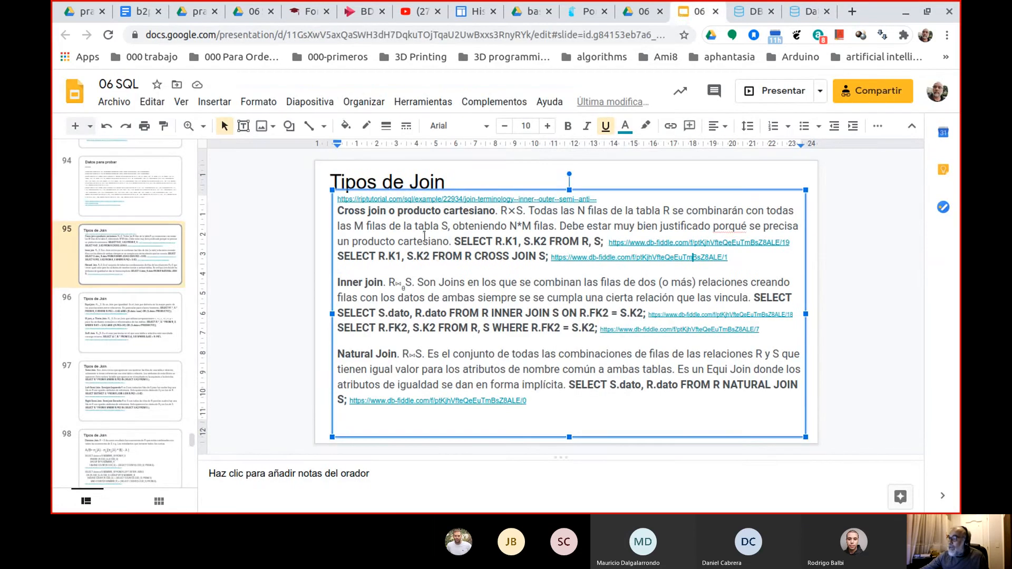
double_click(356, 283)
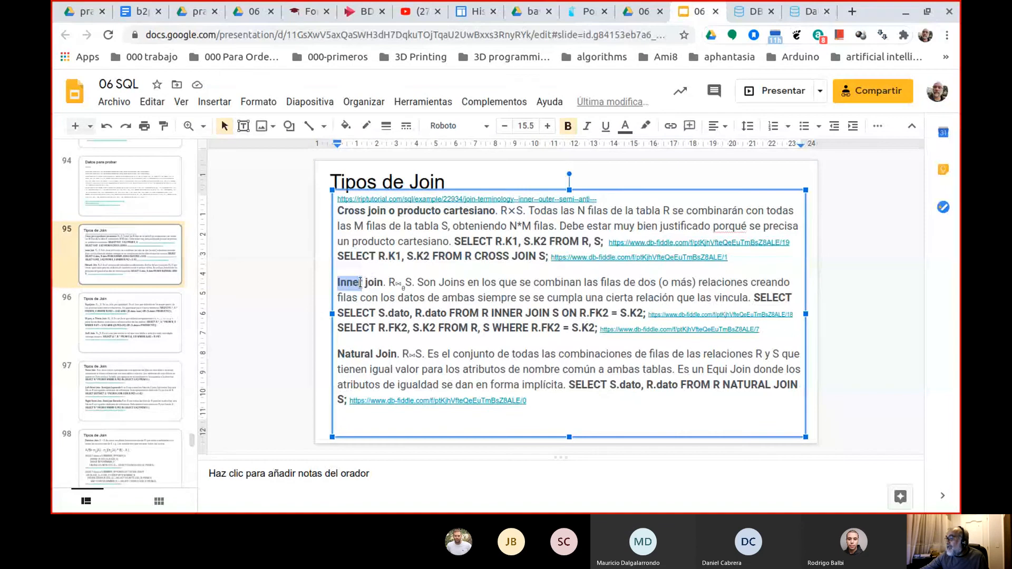
drag(480, 313, 627, 312)
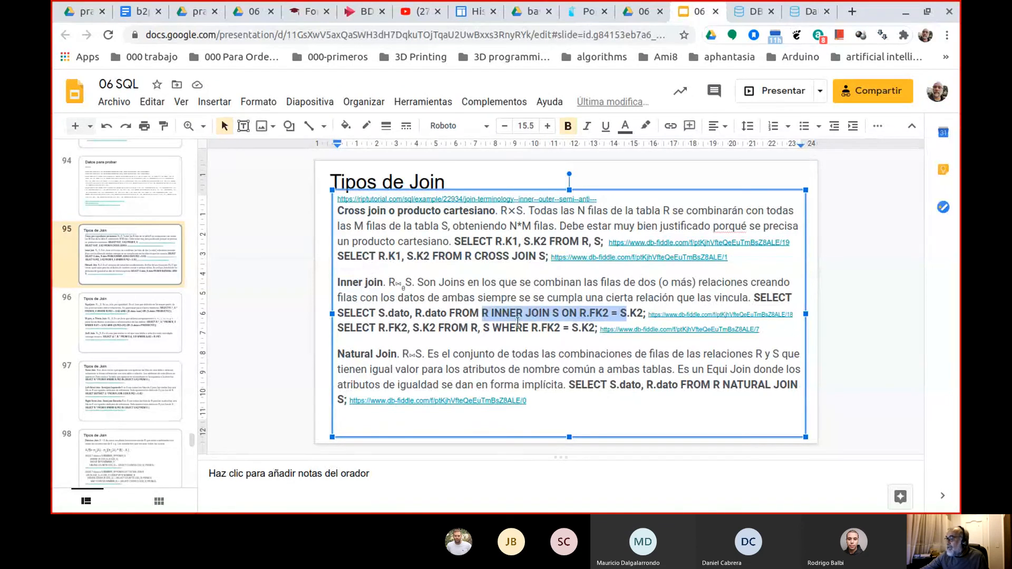
drag(451, 328, 594, 328)
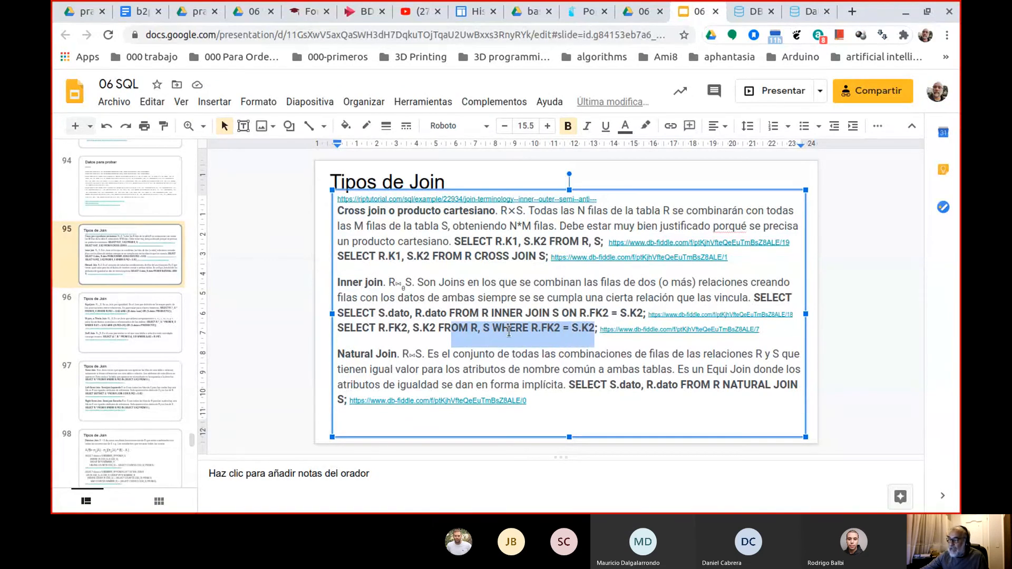
Examine the Natural Join example on the Tipos de Join slide, highlighting NATURAL and the dato attributes of S and R.
scroll(519, 352, down, 1)
scroll(578, 342, up, 1)
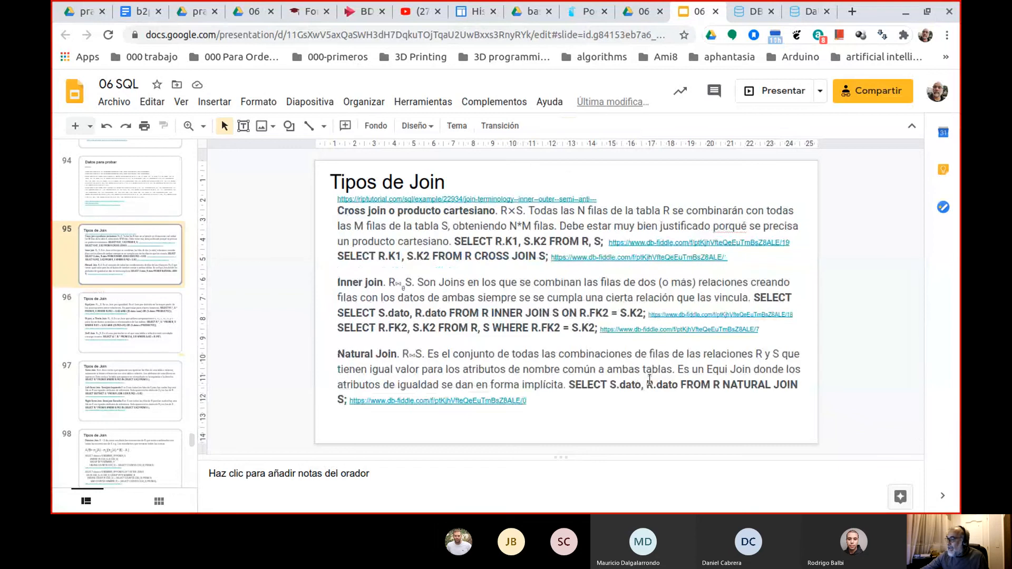
double_click(748, 384)
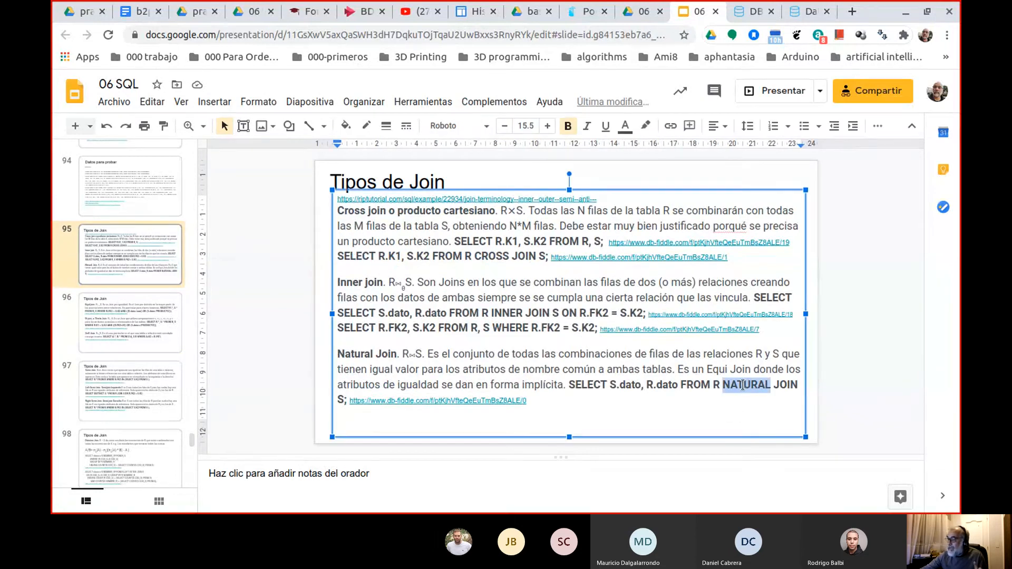
click(624, 385)
double_click(660, 385)
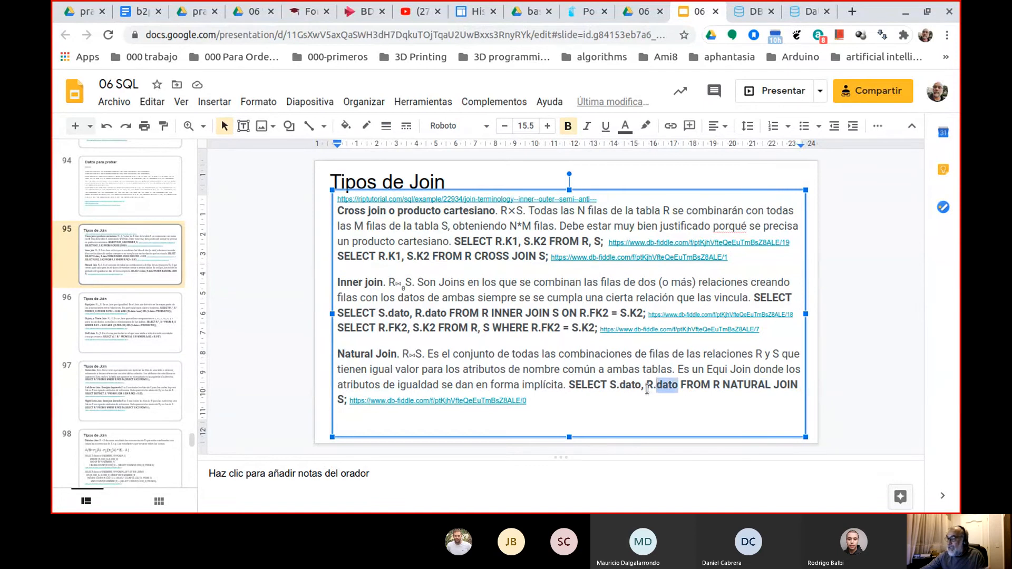